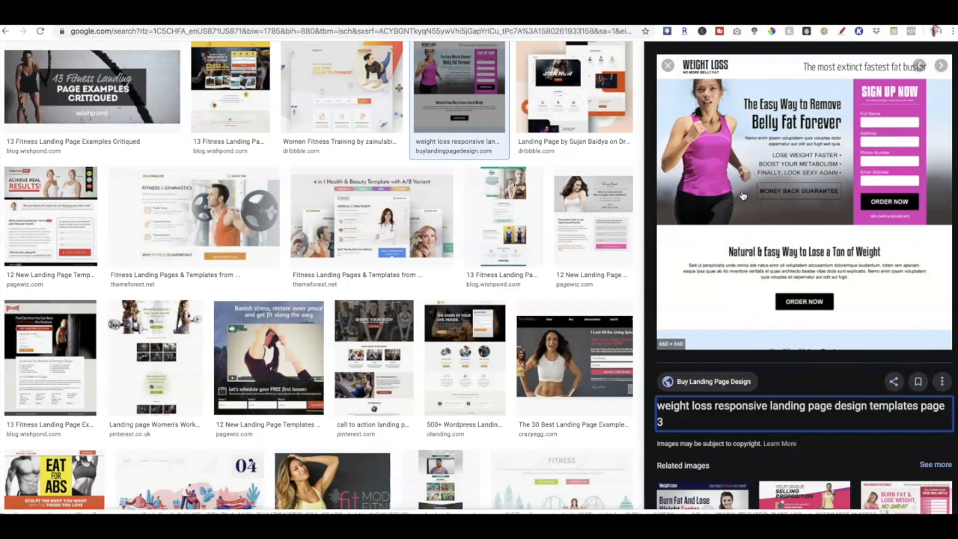
# - Create a new page in the Cheetah site with the name and title "Fitness Landing Page Pink" and save it
pyautogui.click(859, 199)
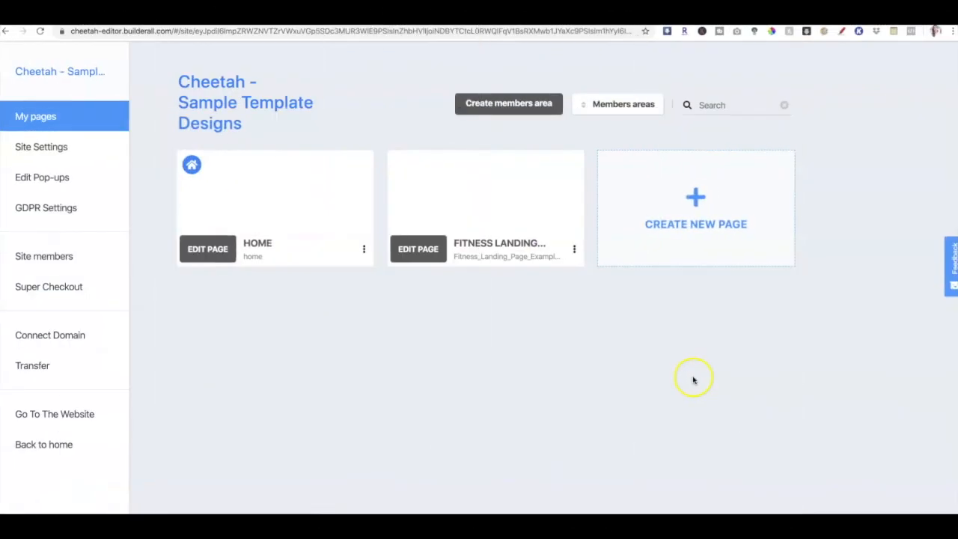
pyautogui.click(698, 201)
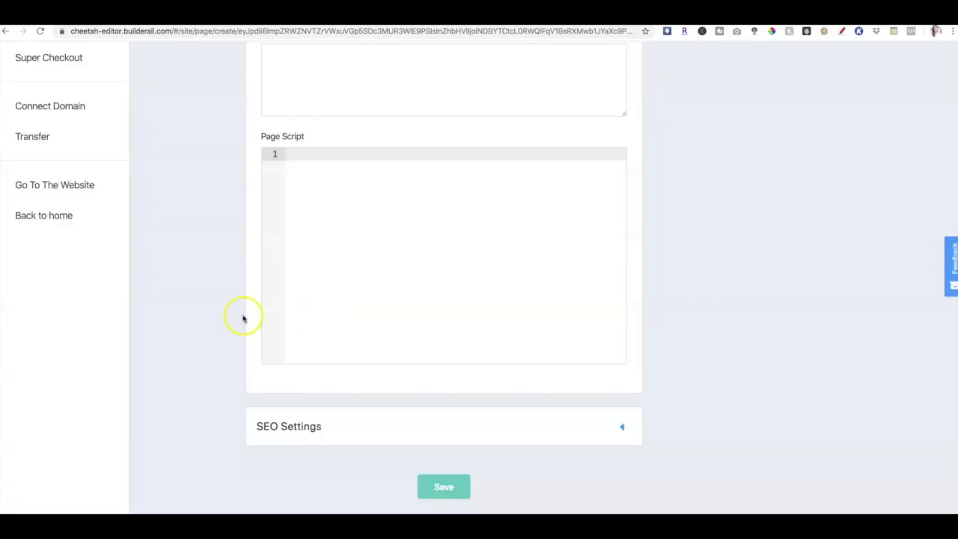
pyautogui.scroll(4, 302, 272)
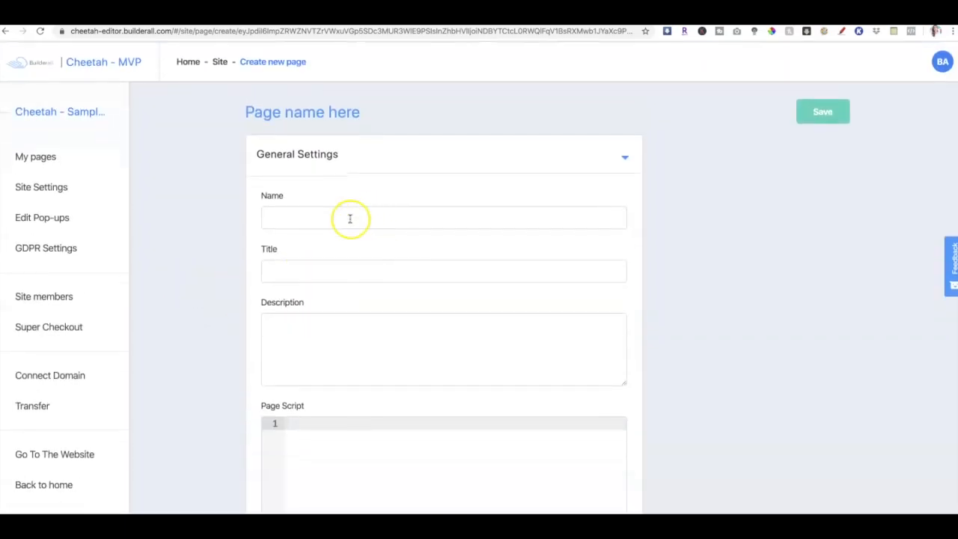
pyautogui.click(350, 218)
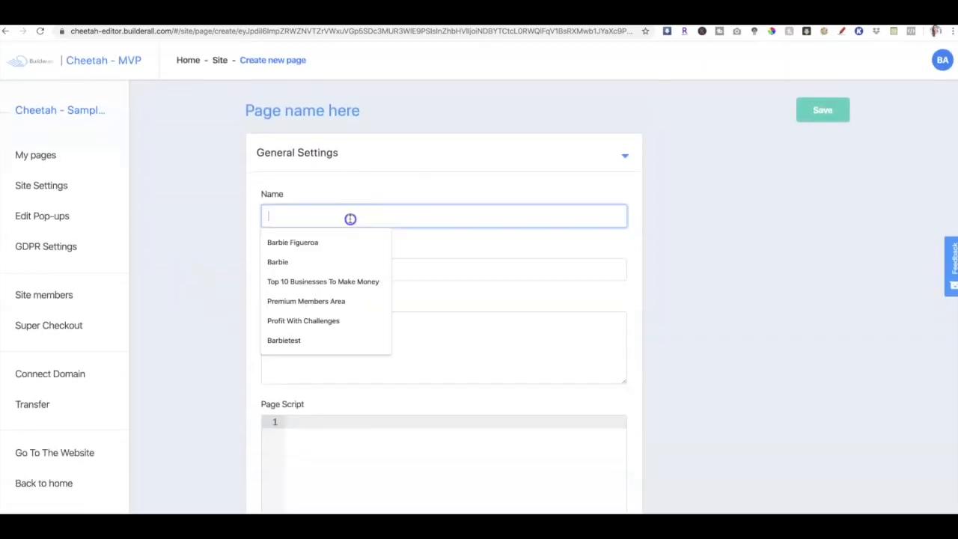
pyautogui.write('Fitness')
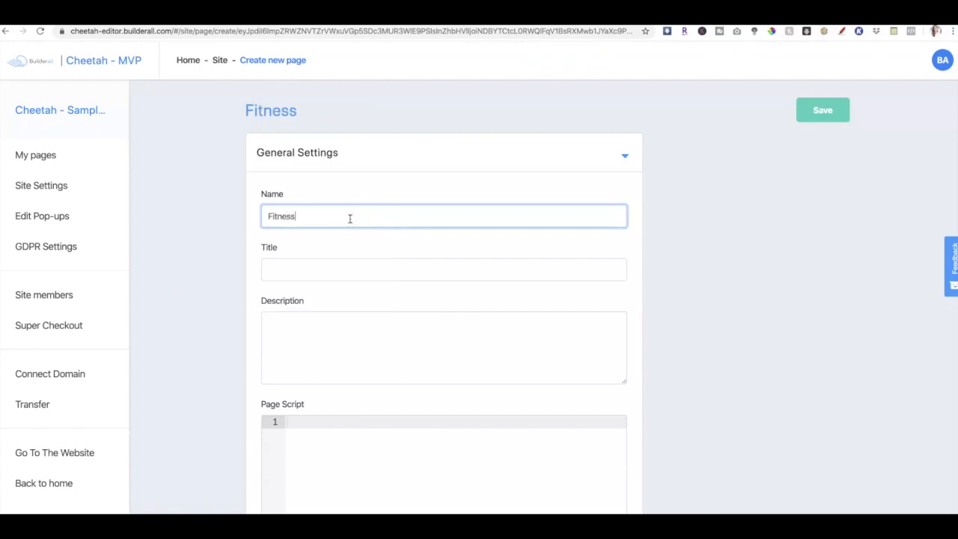
pyautogui.write(' Landing Page Pink')
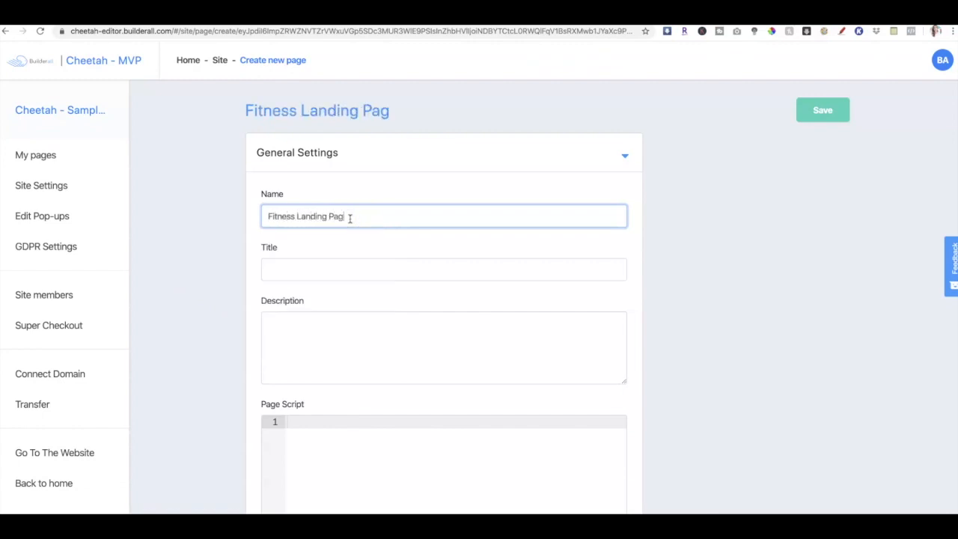
pyautogui.click(312, 271)
pyautogui.write('Fitness Landing Page Pink')
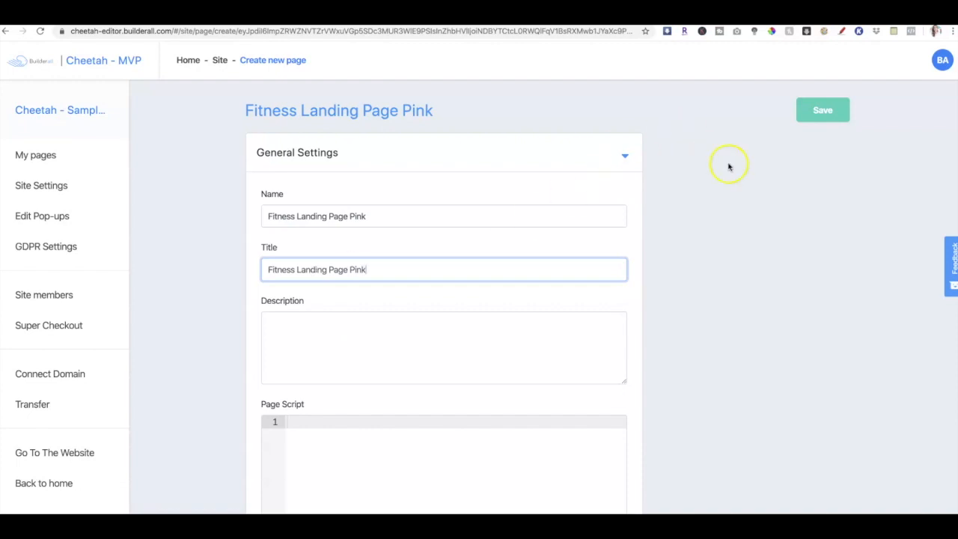
pyautogui.click(825, 112)
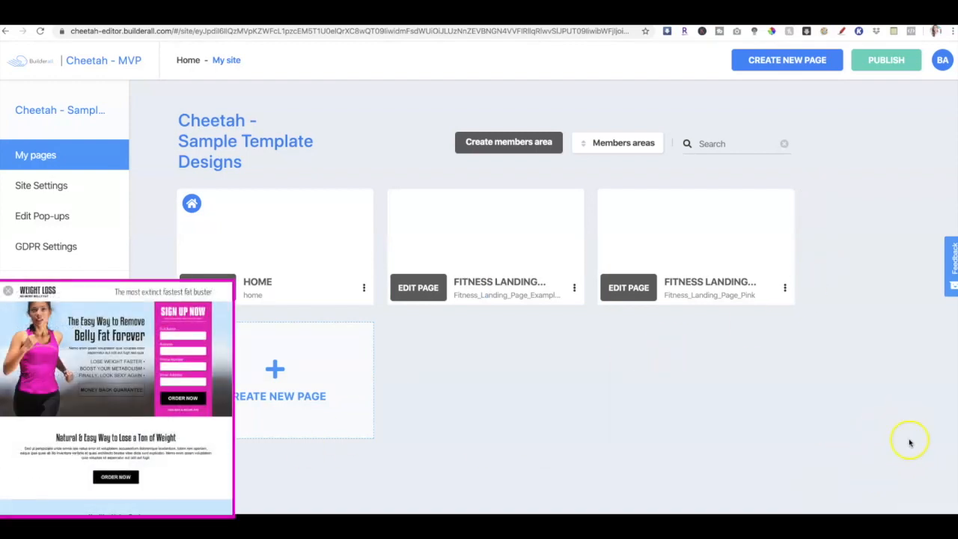
# - Open the Fitness Landing Page Pink page for editing without the tour and add a blank panel to it
pyautogui.click(628, 289)
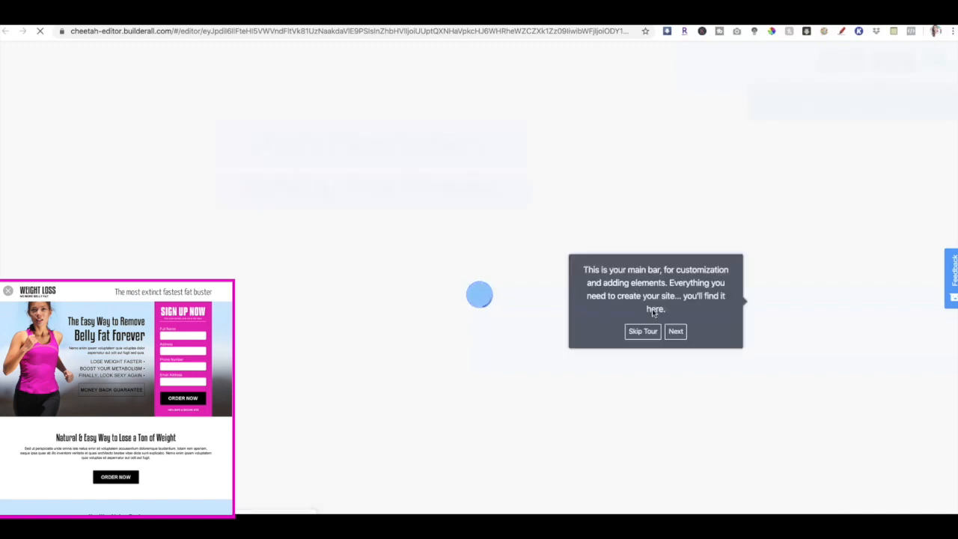
pyautogui.click(643, 332)
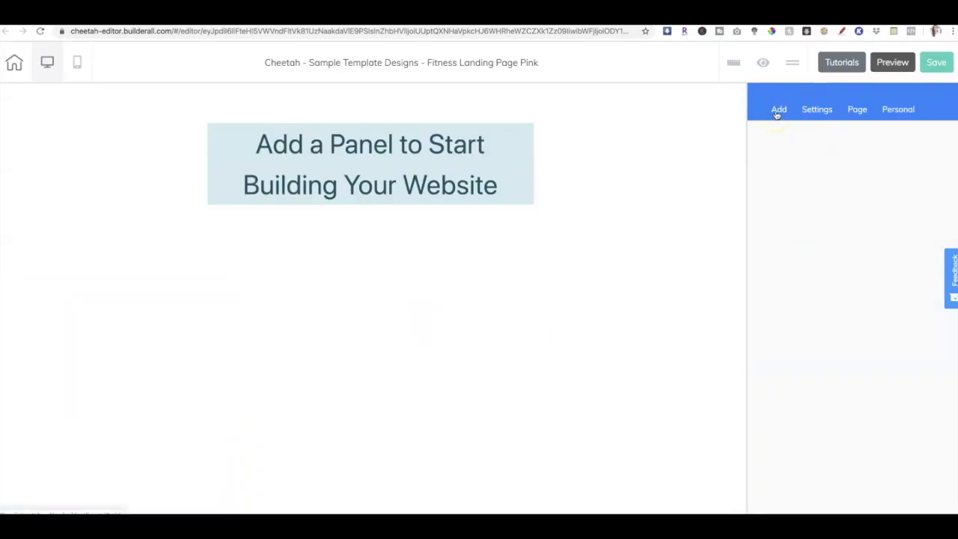
pyautogui.click(778, 112)
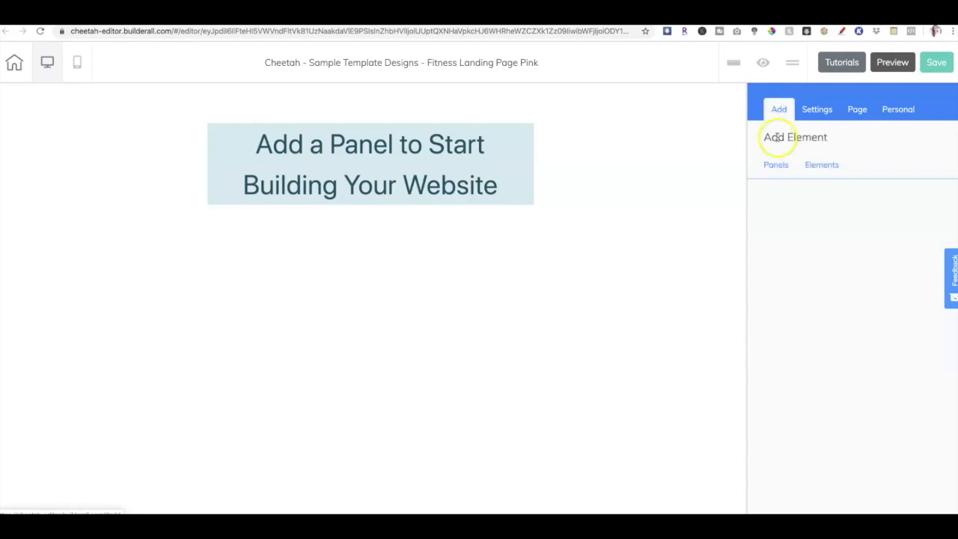
pyautogui.click(776, 166)
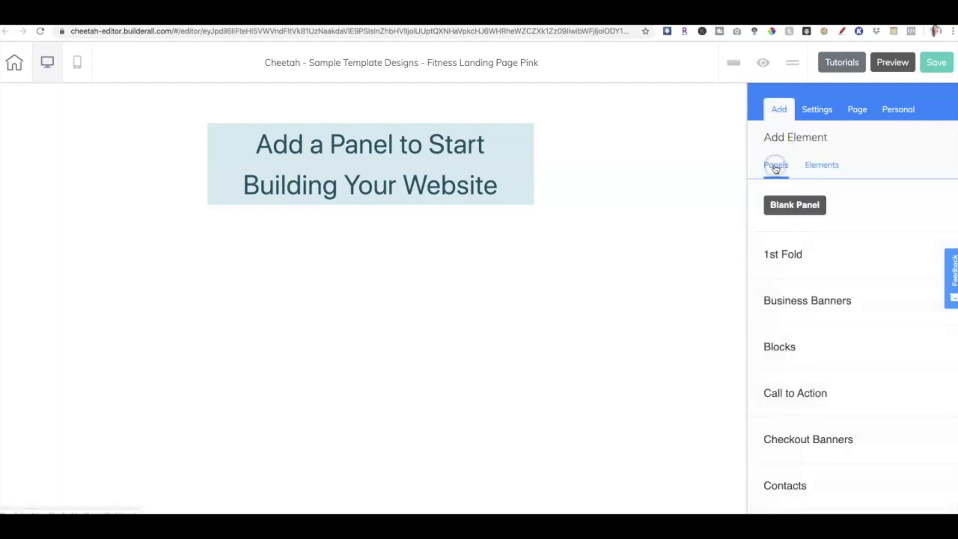
pyautogui.moveTo(788, 205); pyautogui.dragTo(713, 203)
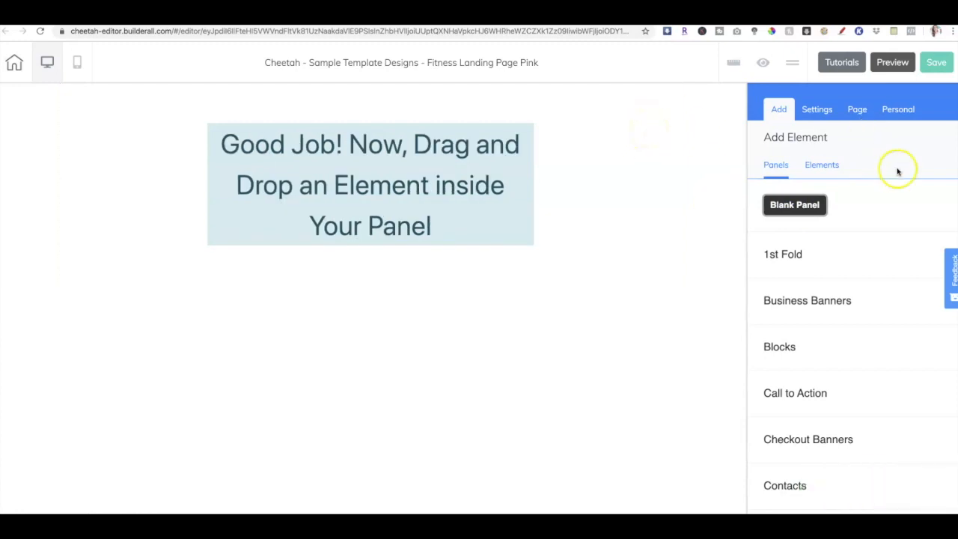
# - Place an H4 title in the panel's upper-left area and change its text to "WEIGHT LOSS"
pyautogui.click(828, 169)
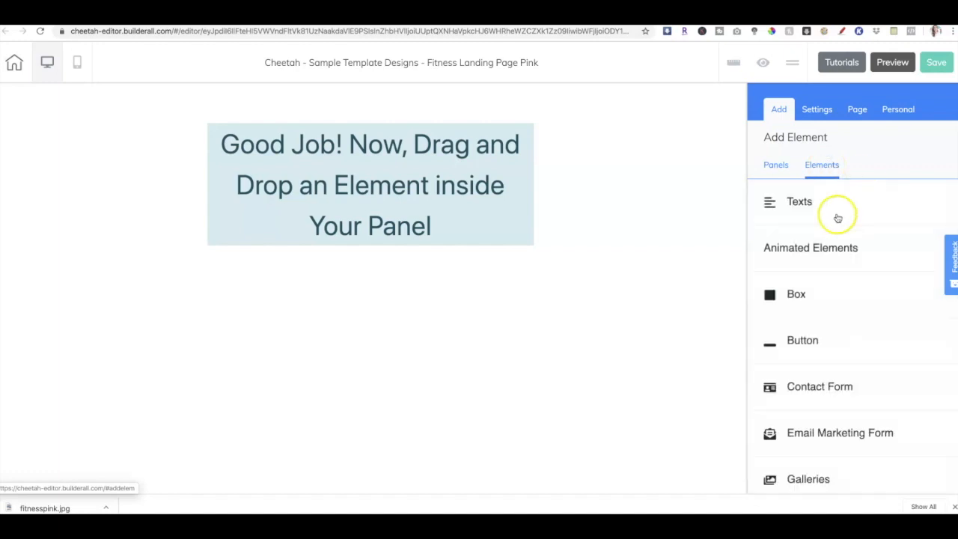
pyautogui.click(798, 203)
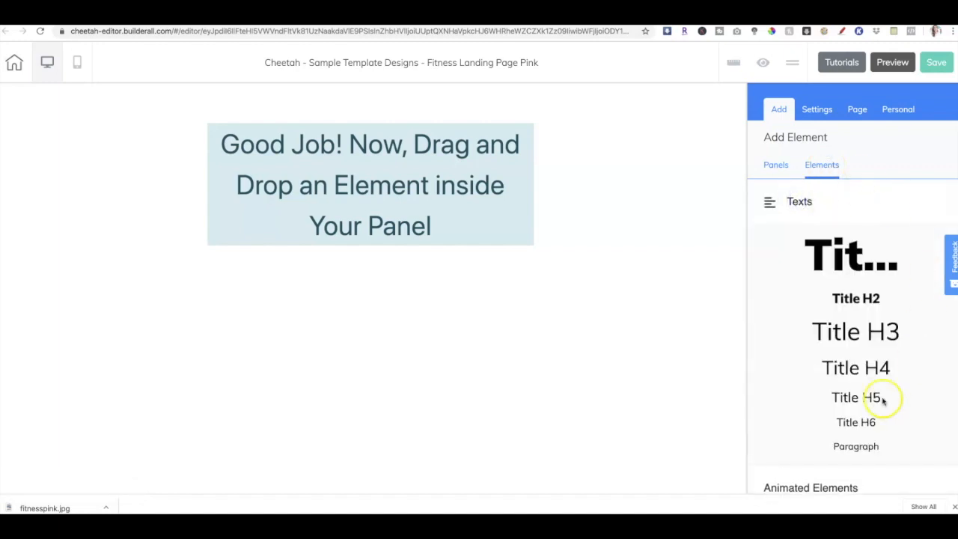
pyautogui.moveTo(859, 369); pyautogui.dragTo(135, 137)
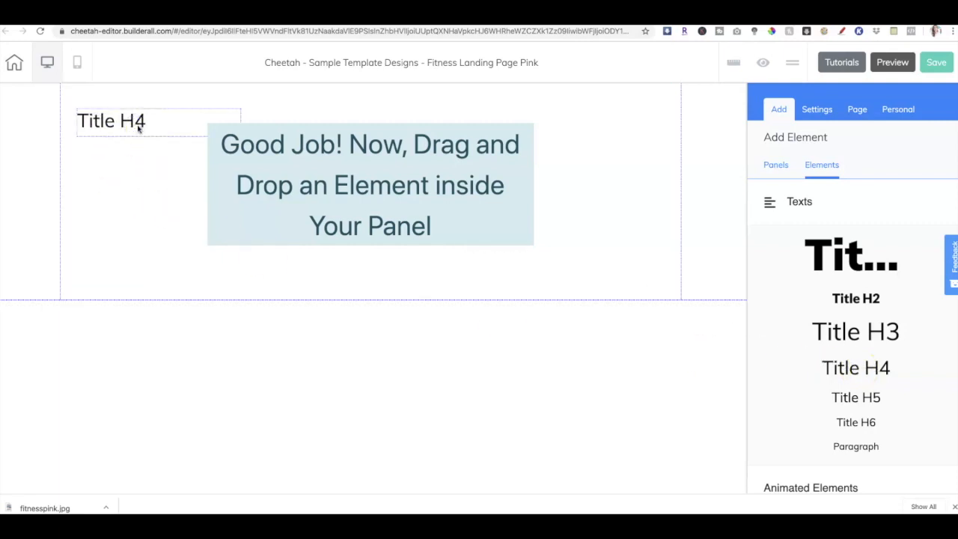
pyautogui.doubleClick(113, 125)
pyautogui.tripleClick(91, 122)
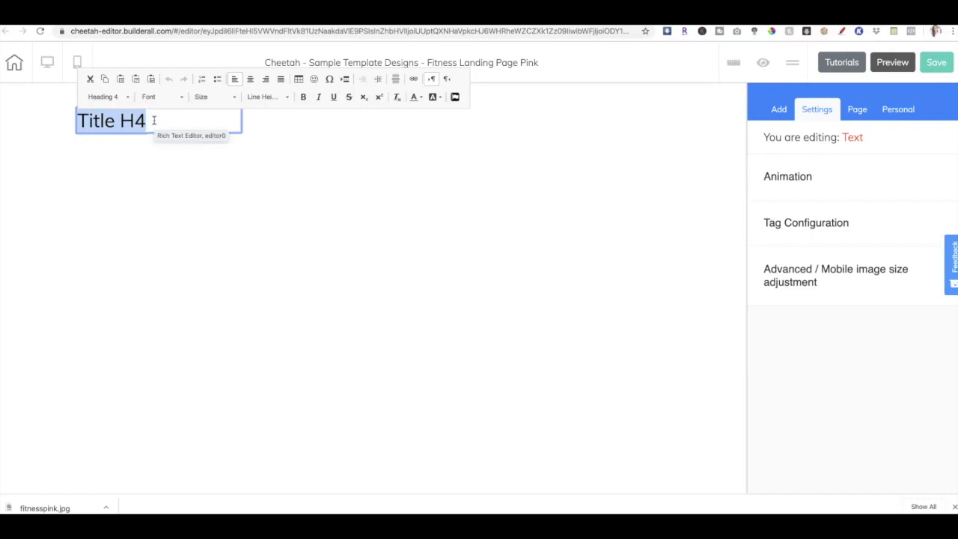
pyautogui.write('weight')
pyautogui.press('BackSpace')
pyautogui.press('BackSpace')
pyautogui.press('BackSpace')
pyautogui.press('BackSpace')
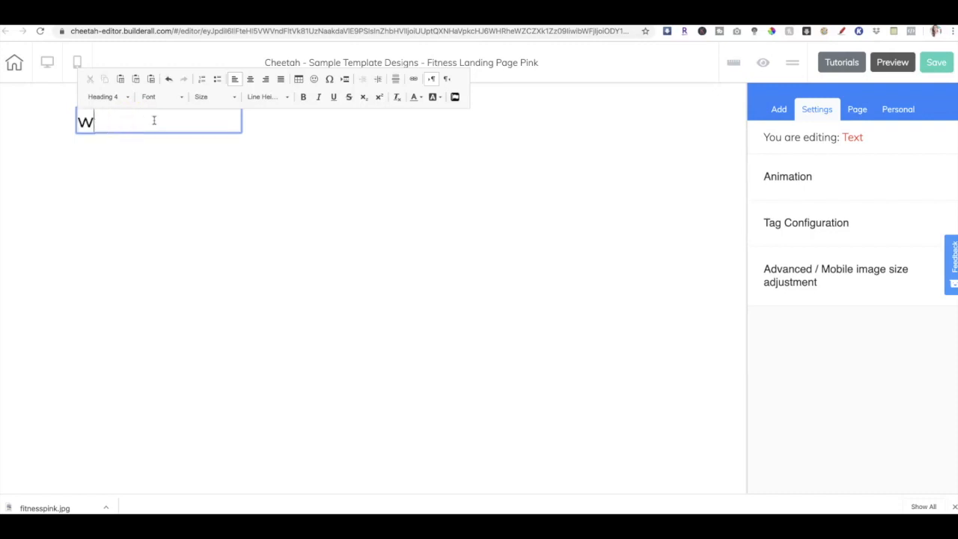
pyautogui.write('EIGHT LOSS')
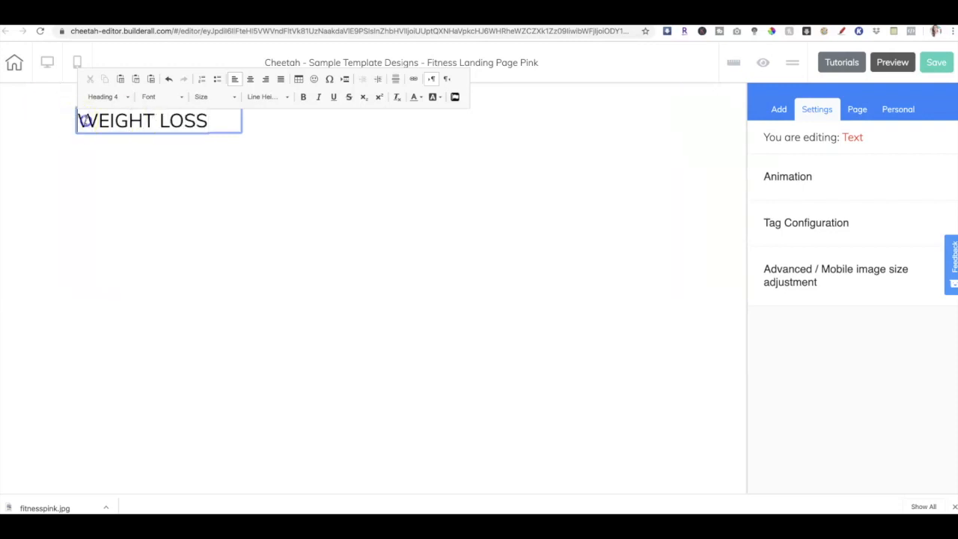
# - Make the "WEIGHT LOSS" heading bold and set its font to Impact
pyautogui.moveTo(80, 120); pyautogui.dragTo(221, 122)
pyautogui.click(304, 97)
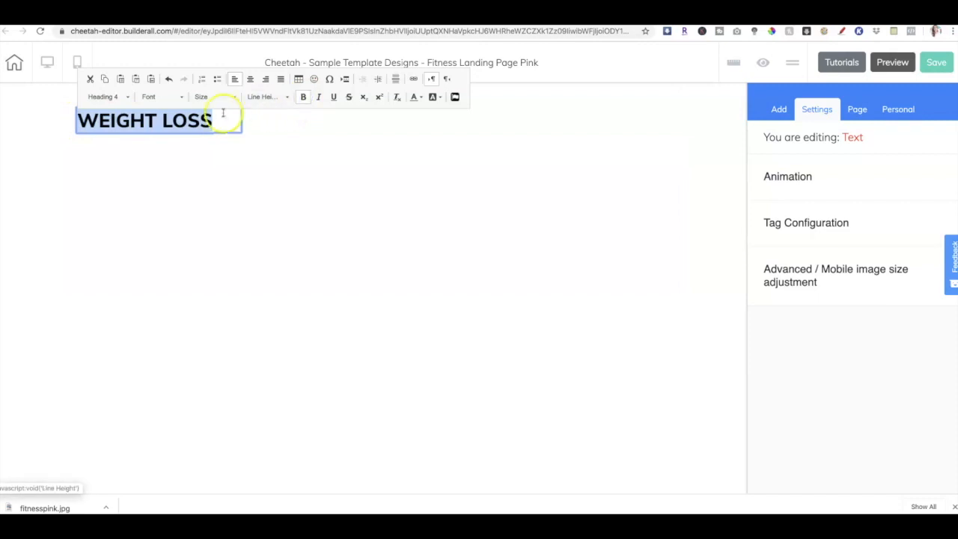
pyautogui.click(176, 97)
pyautogui.scroll(-5, 178, 141)
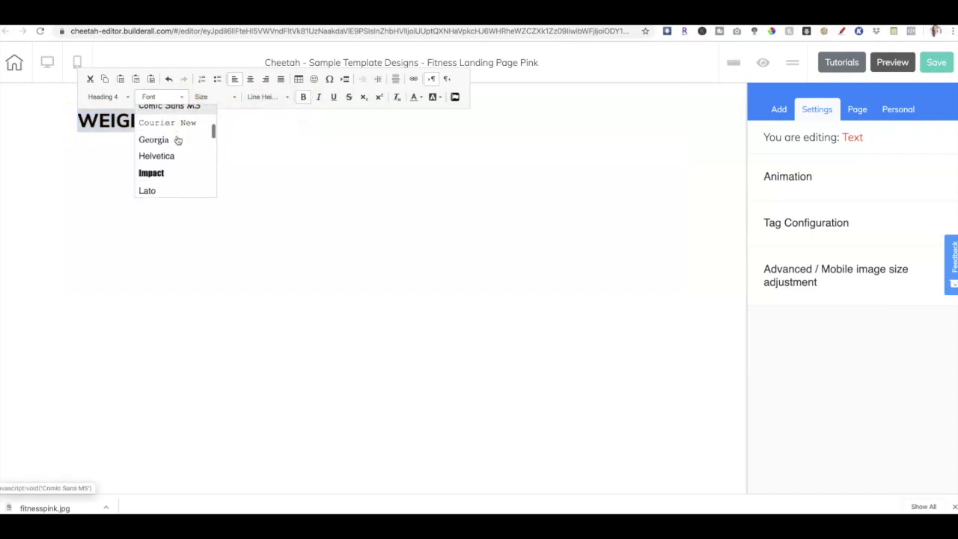
pyautogui.click(169, 152)
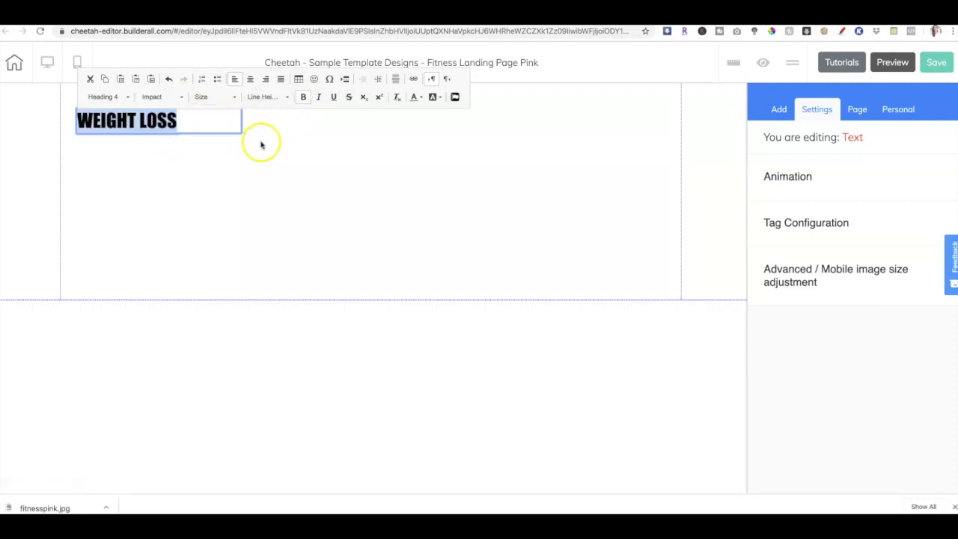
pyautogui.click(283, 145)
# - Shift the "WEIGHT LOSS" heading slightly to the right and center its text within the text box
pyautogui.moveTo(164, 122); pyautogui.dragTo(182, 126)
pyautogui.doubleClick(182, 125)
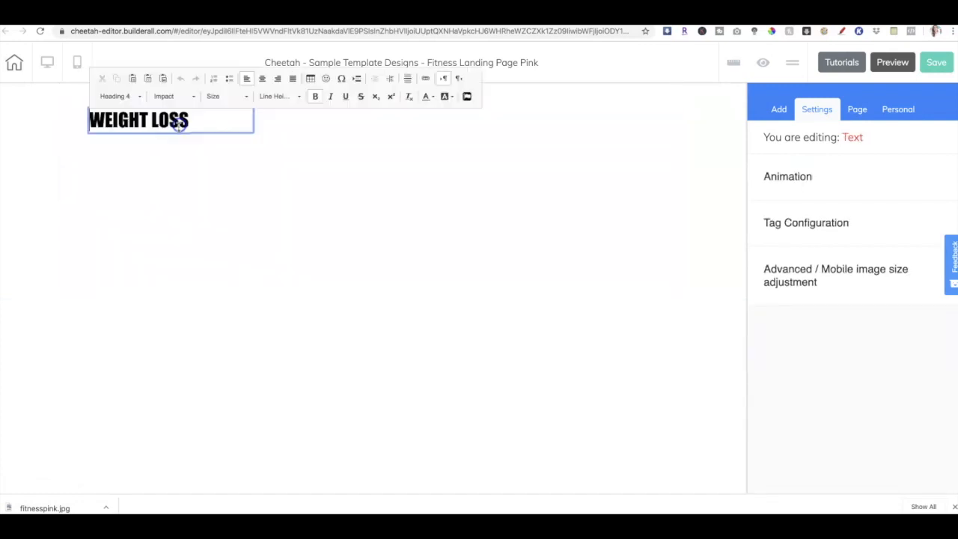
pyautogui.click(262, 80)
pyautogui.click(285, 140)
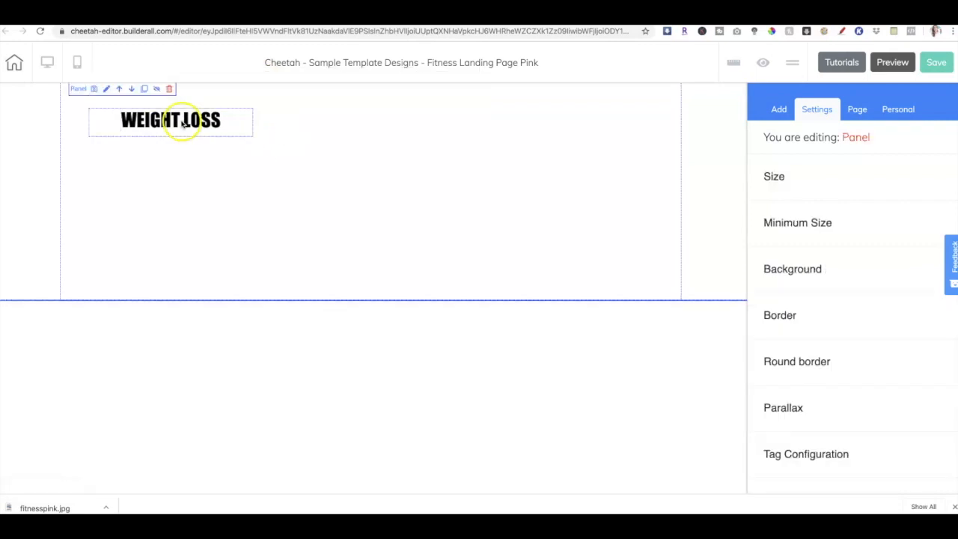
# - Add another H4 title to the right of the heading, reading "The Most extinct fastest fat buster"
pyautogui.click(779, 110)
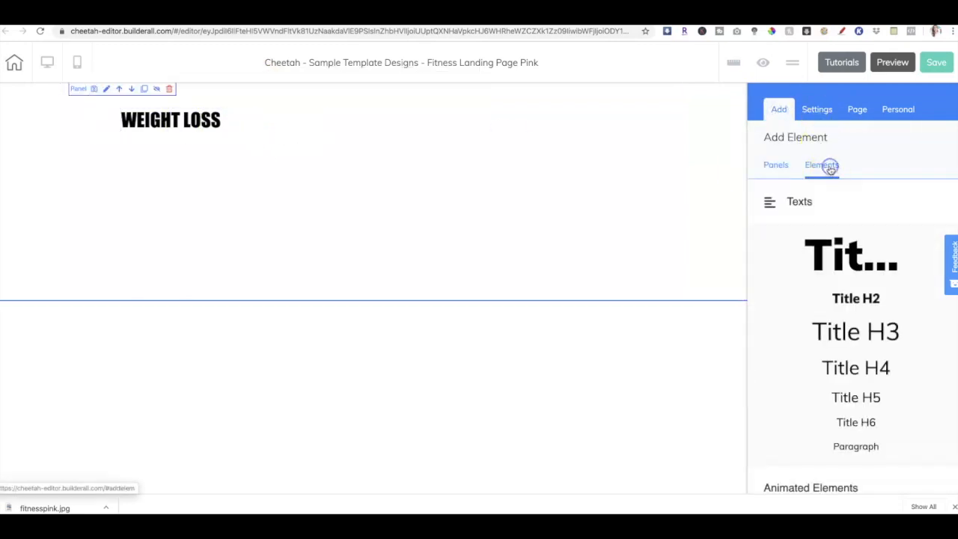
pyautogui.moveTo(862, 377); pyautogui.dragTo(419, 120)
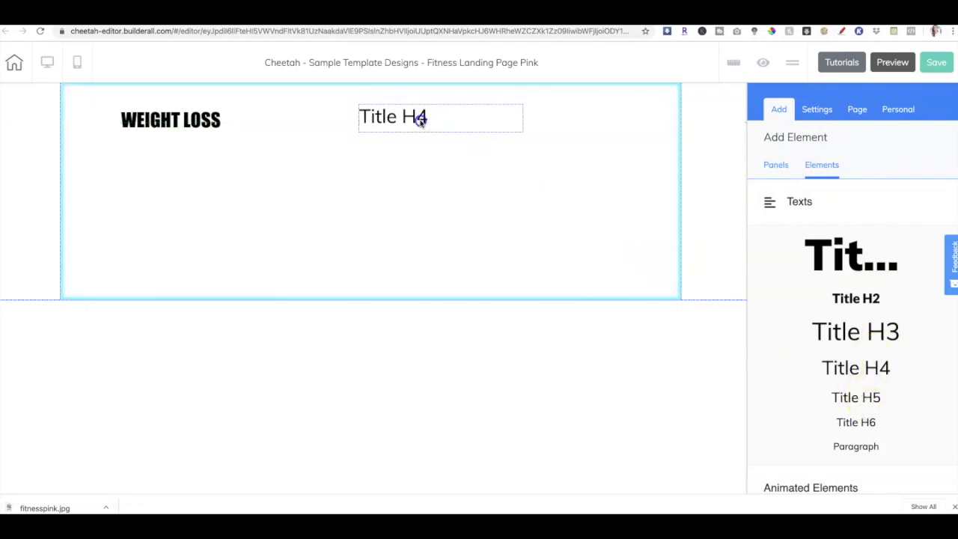
pyautogui.click(419, 120)
pyautogui.doubleClick(412, 118)
pyautogui.moveTo(360, 118); pyautogui.dragTo(430, 120)
pyautogui.write('Th')
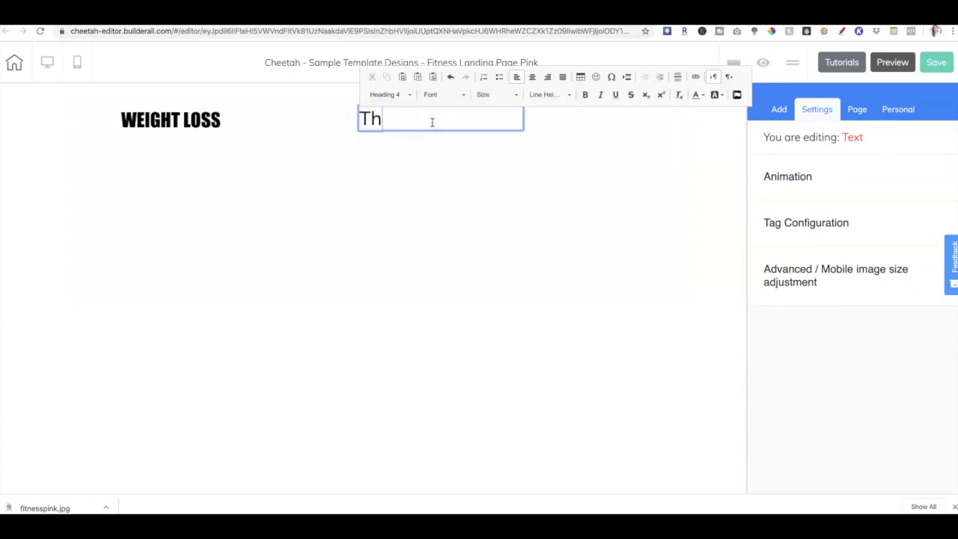
pyautogui.write('e Most extinct fastest fat buster')
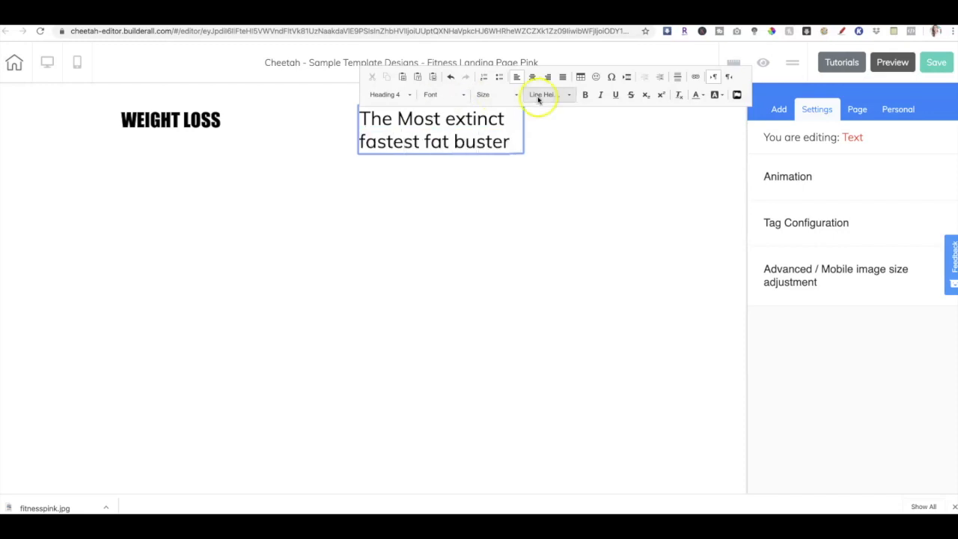
# - Widen the tagline's text box so it fits on one line and move it slightly left, level with the heading
pyautogui.click(528, 131)
pyautogui.click(516, 133)
pyautogui.moveTo(520, 153); pyautogui.dragTo(667, 144)
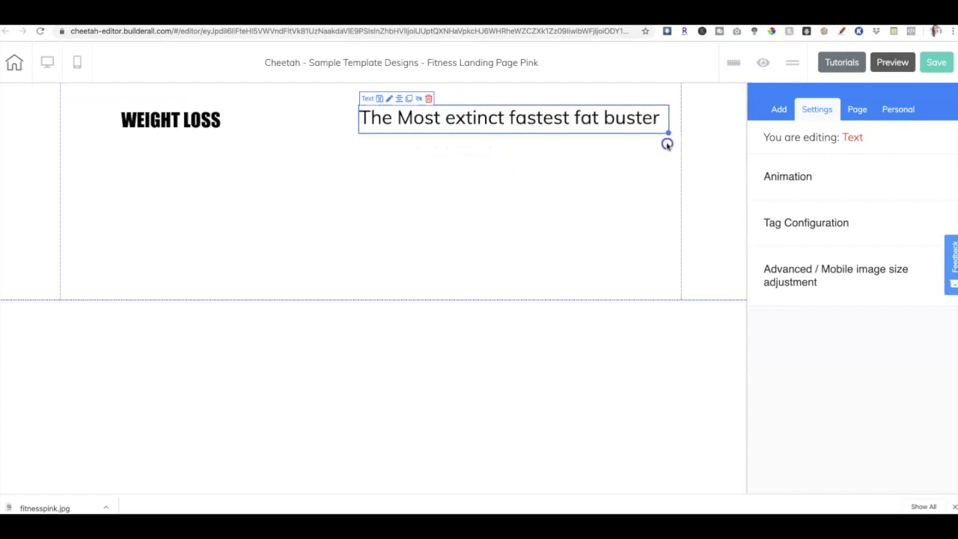
pyautogui.moveTo(589, 118); pyautogui.dragTo(569, 121)
pyautogui.click(564, 155)
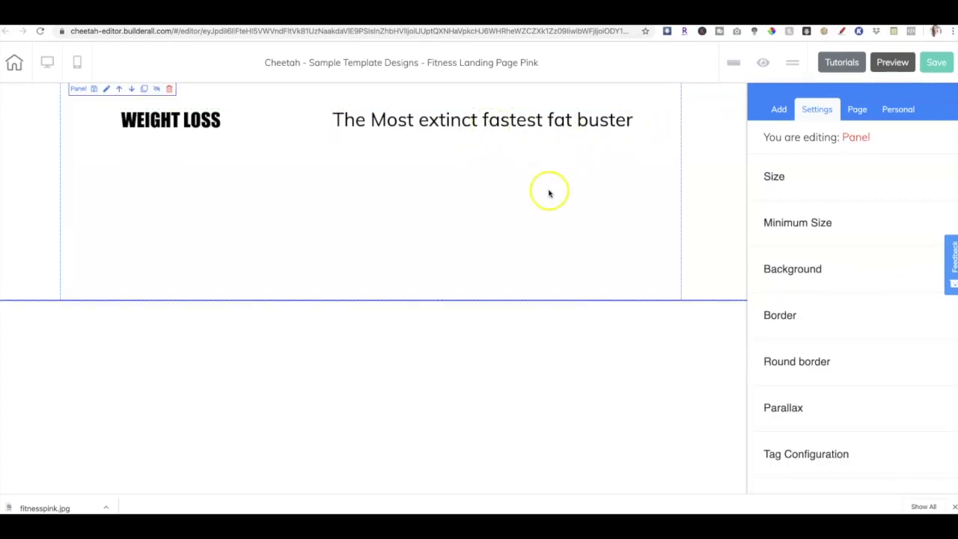
# - Adjust the header panel's size and nudge the tagline slightly to the right
pyautogui.click(774, 177)
pyautogui.moveTo(805, 236); pyautogui.dragTo(780, 232)
pyautogui.moveTo(610, 129); pyautogui.dragTo(617, 126)
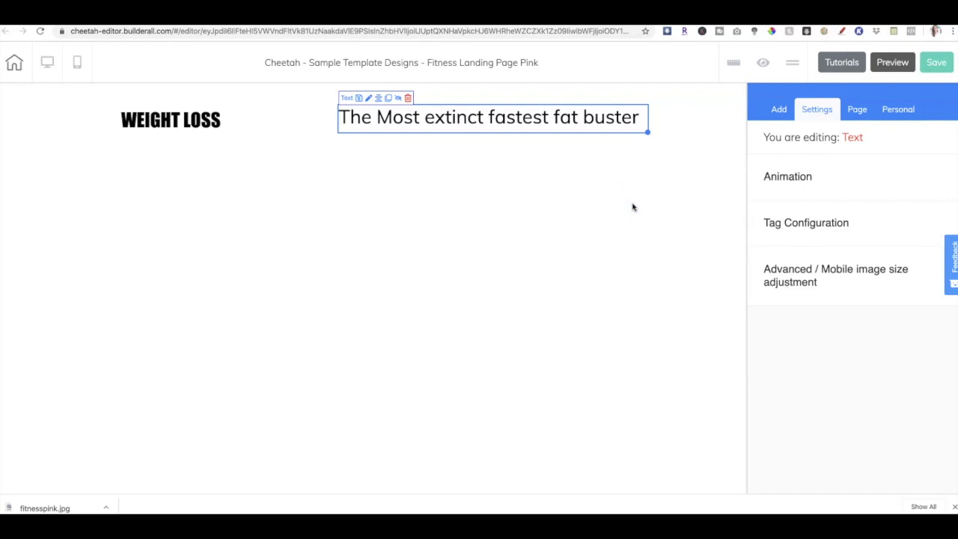
# - Add a second blank panel to the page
pyautogui.click(777, 110)
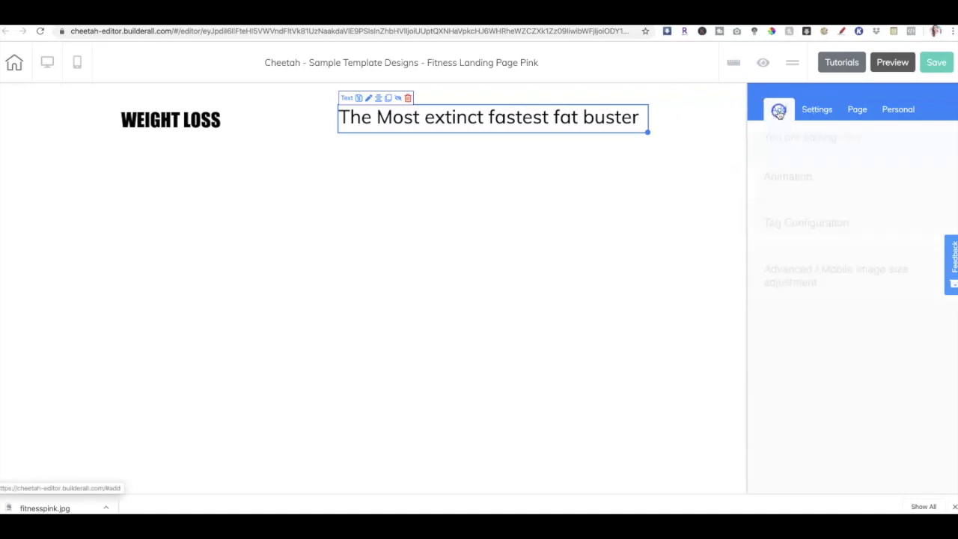
pyautogui.click(782, 166)
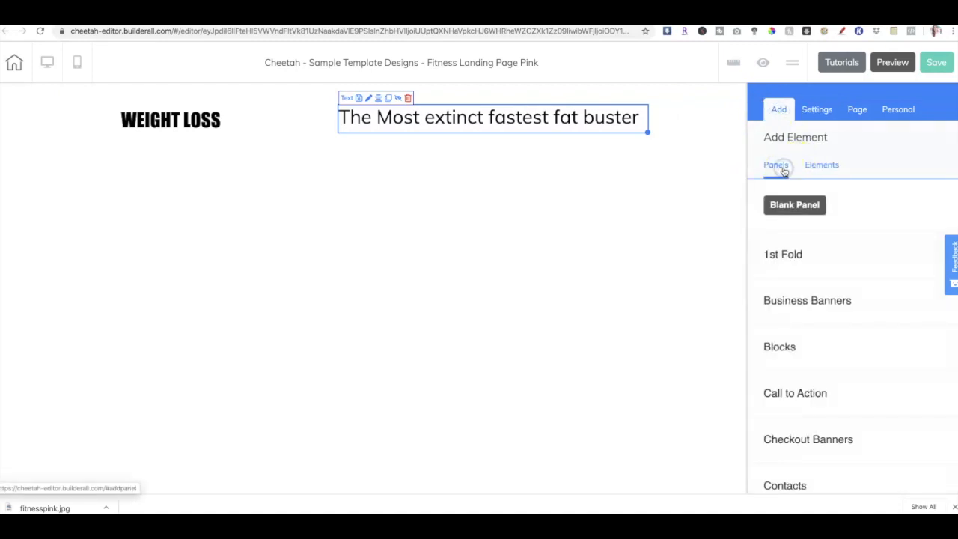
pyautogui.click(791, 209)
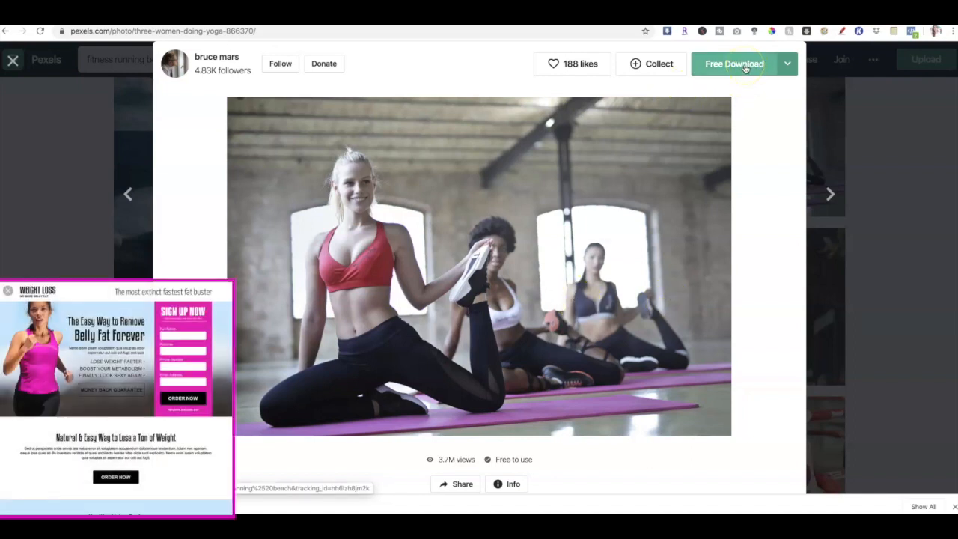
# - Download the photo of the three women stretching and save it to Downloads as womenstretching
pyautogui.click(745, 66)
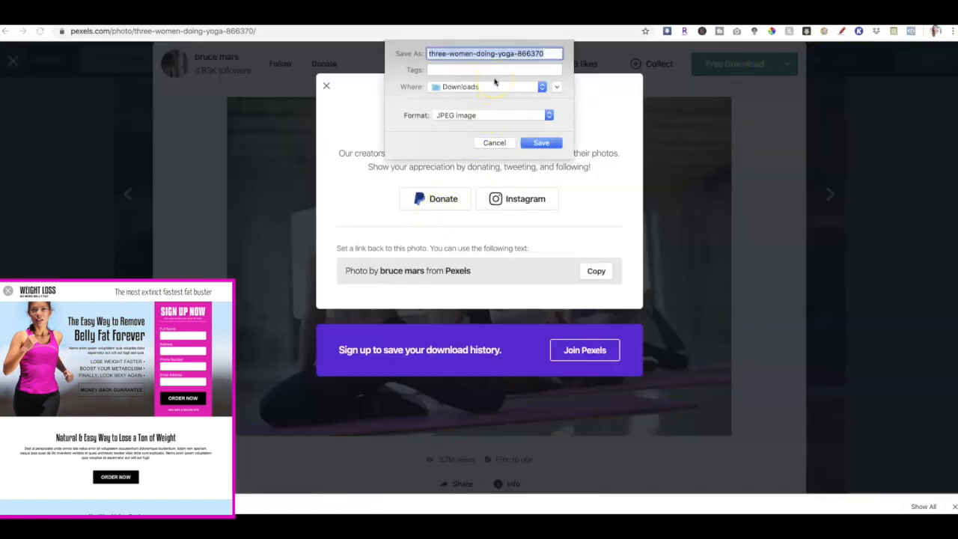
pyautogui.write('womenstretching')
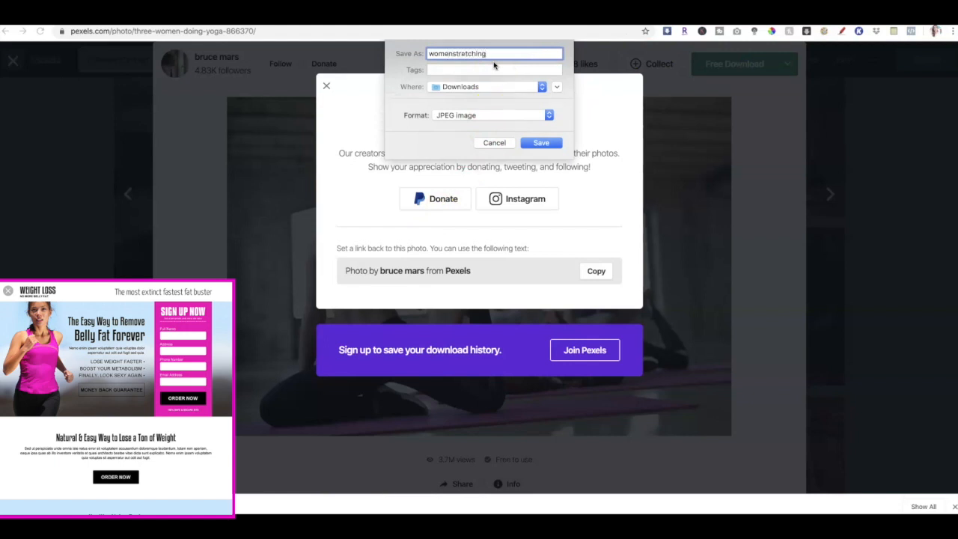
pyautogui.click(542, 143)
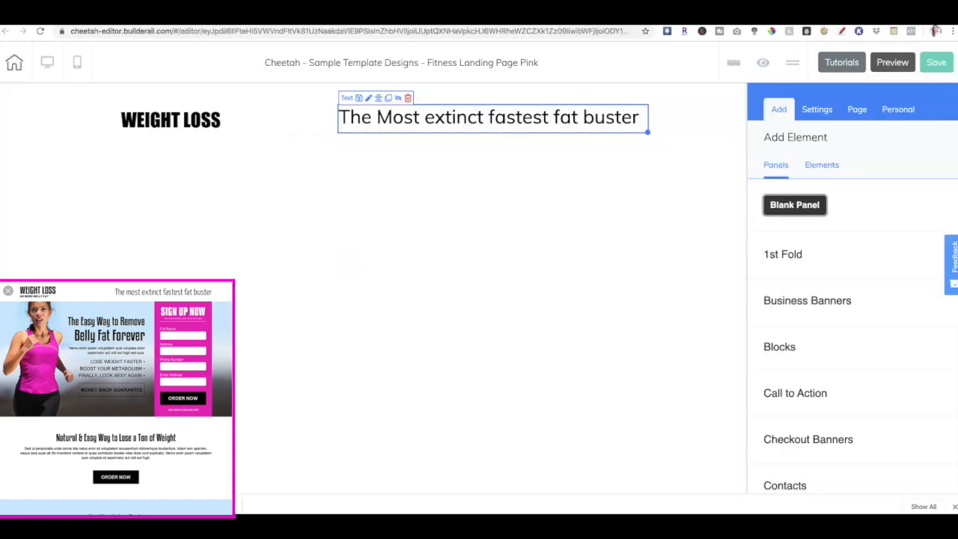
# - Place a blank panel below the header and upload womenstretching.jpg from Downloads for its background image
pyautogui.moveTo(795, 205); pyautogui.dragTo(445, 199)
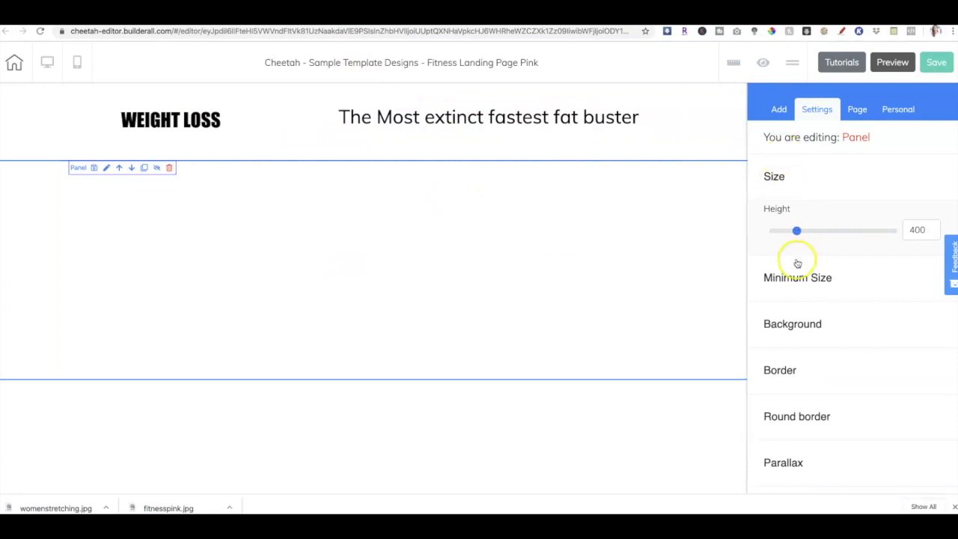
pyautogui.click(726, 260)
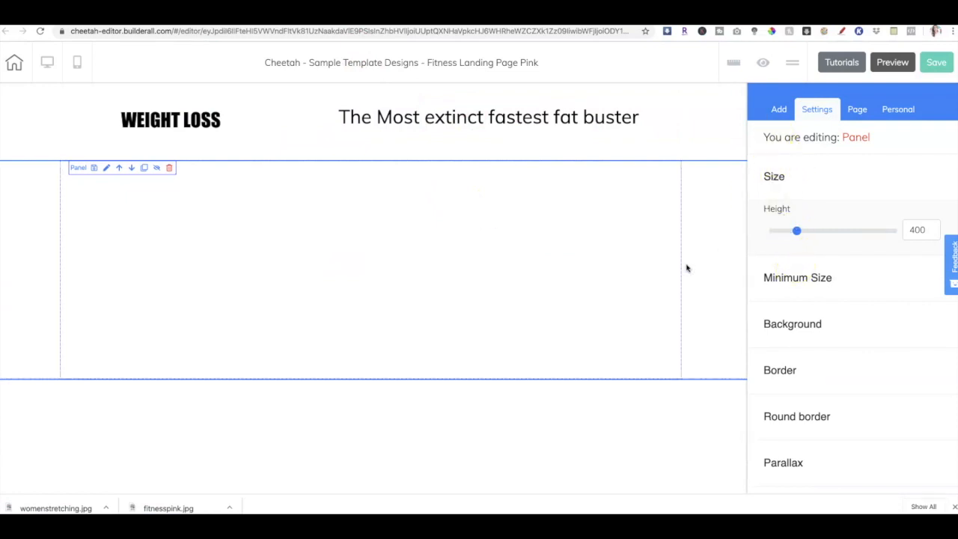
pyautogui.click(787, 322)
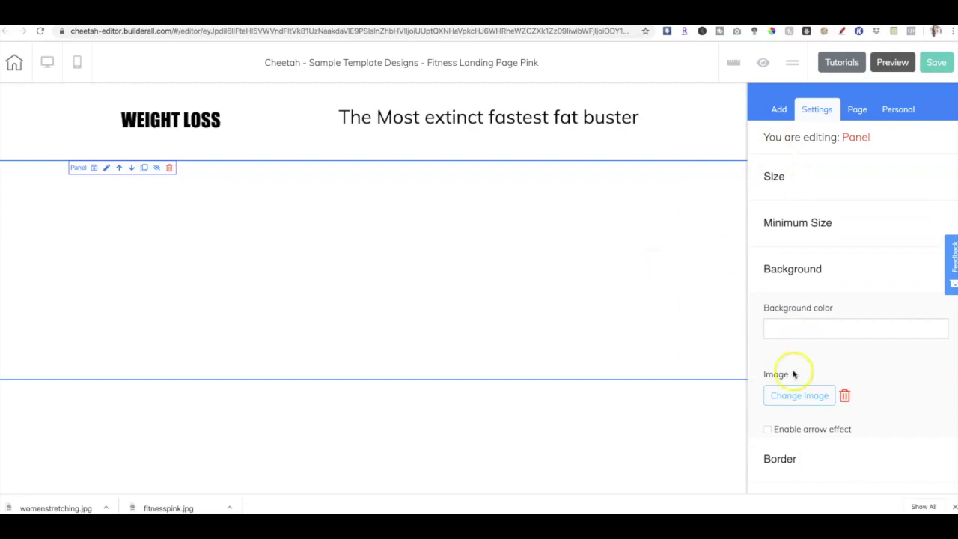
pyautogui.click(797, 395)
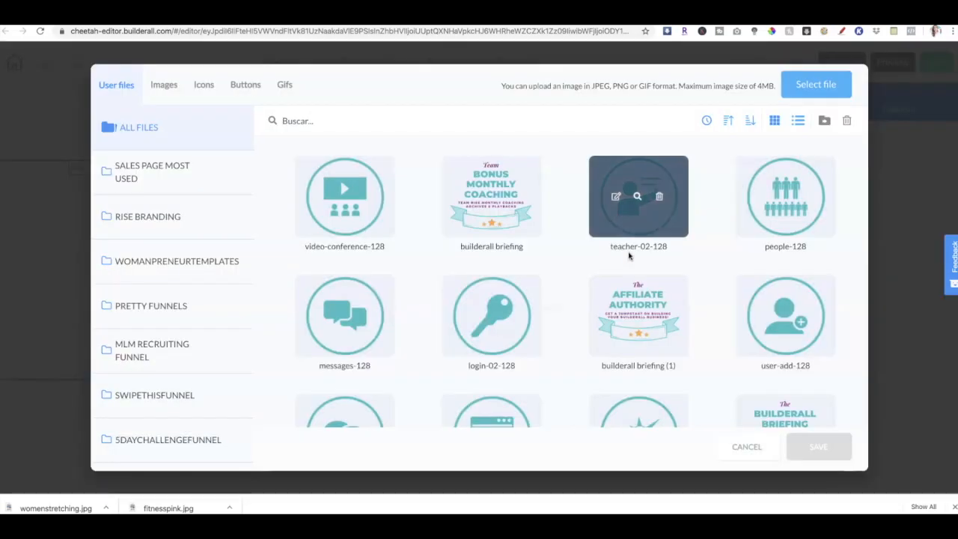
pyautogui.click(821, 87)
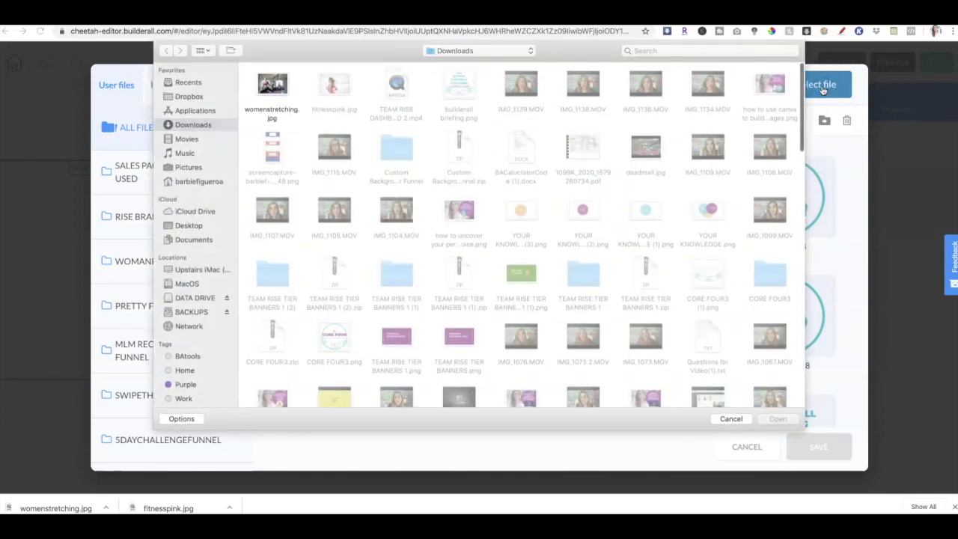
pyautogui.click(265, 87)
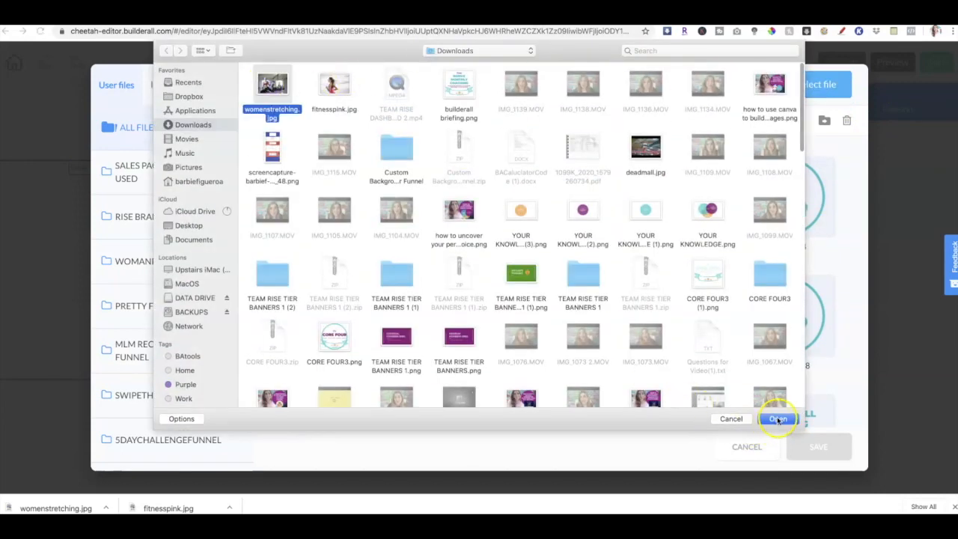
pyautogui.click(778, 419)
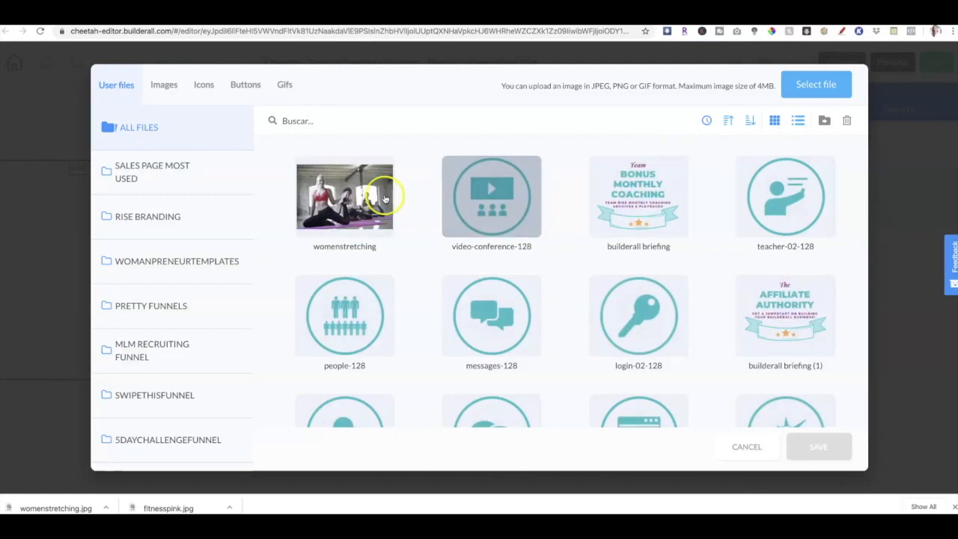
# - Apply the womenstretching photo as the new panel's background and increase the panel's height to 592
pyautogui.click(384, 198)
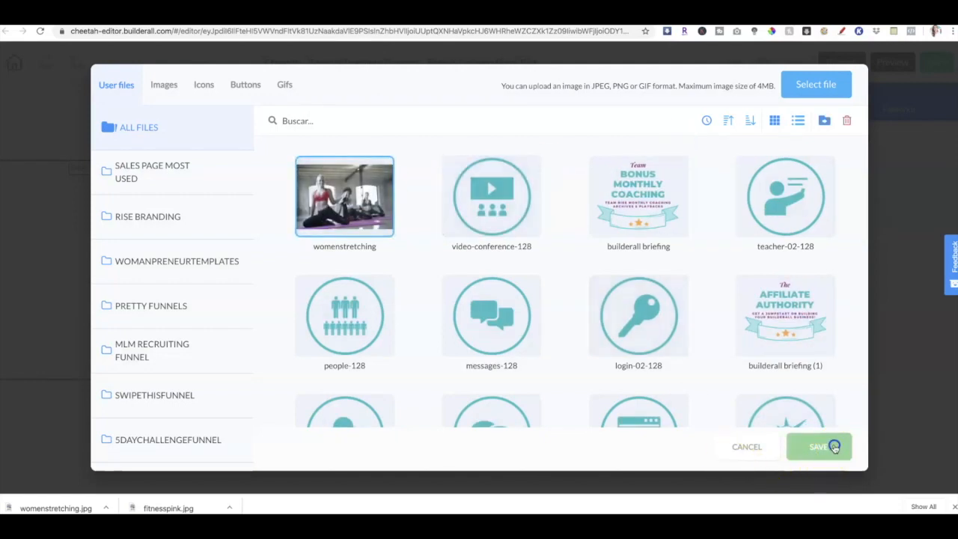
pyautogui.click(819, 447)
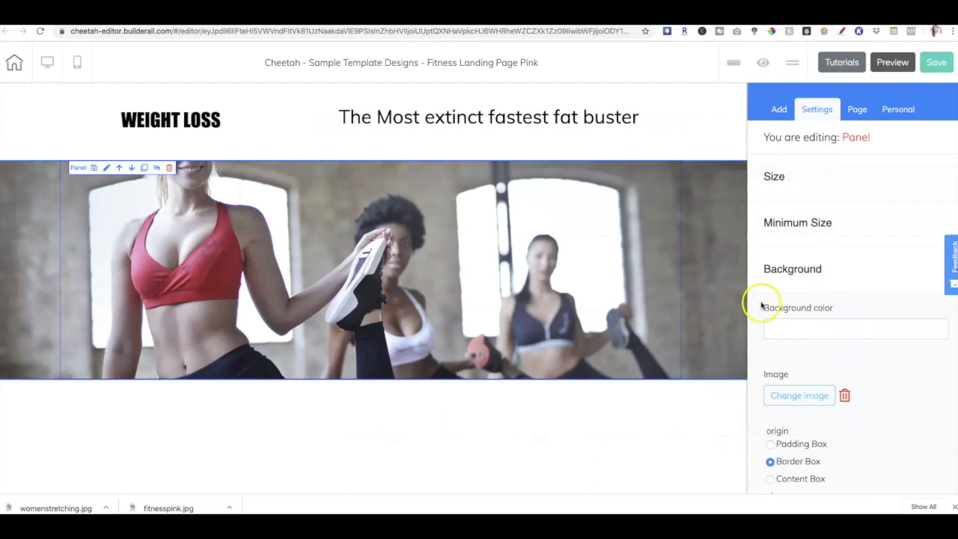
pyautogui.click(773, 178)
pyautogui.moveTo(798, 230); pyautogui.dragTo(808, 232)
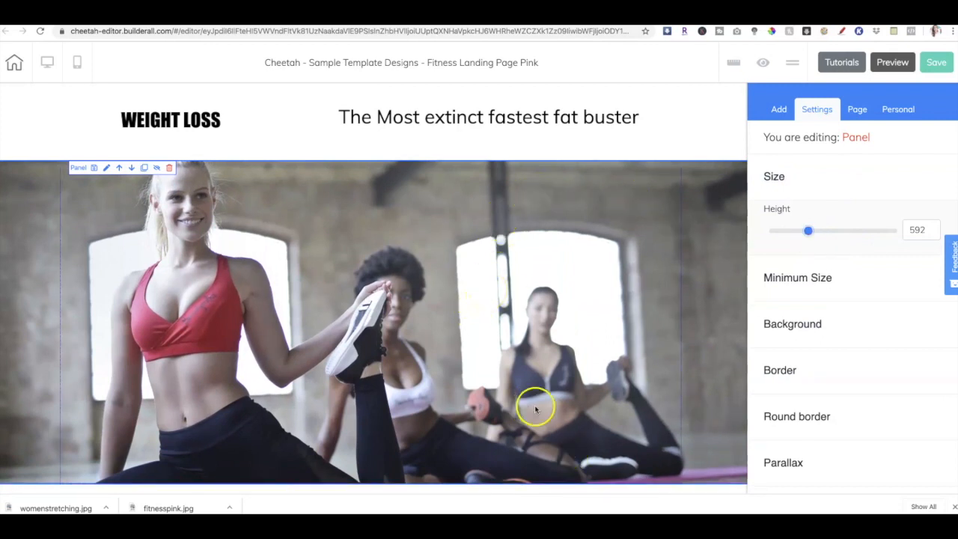
# - Add a filled box over the right half of the photo panel and enlarge it to about 430 by 526
pyautogui.click(777, 110)
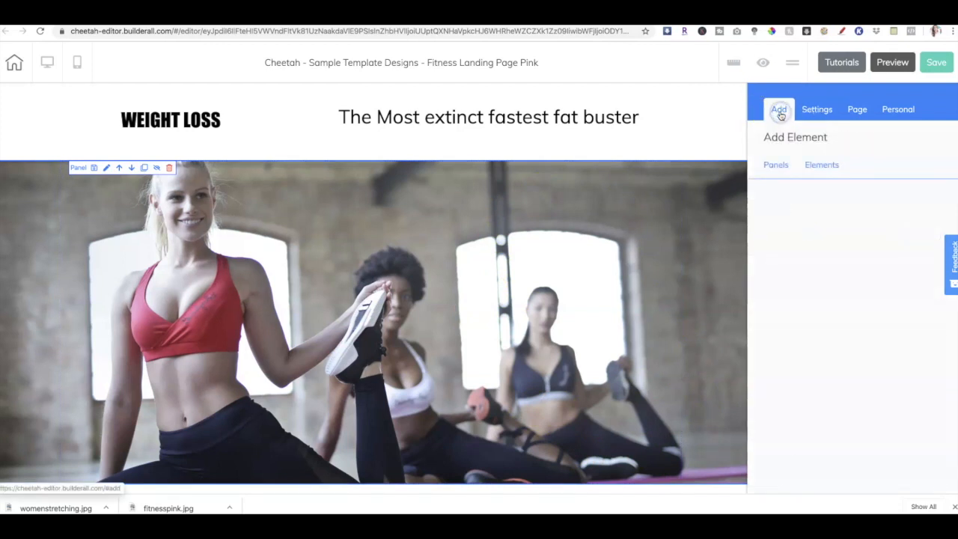
pyautogui.click(816, 166)
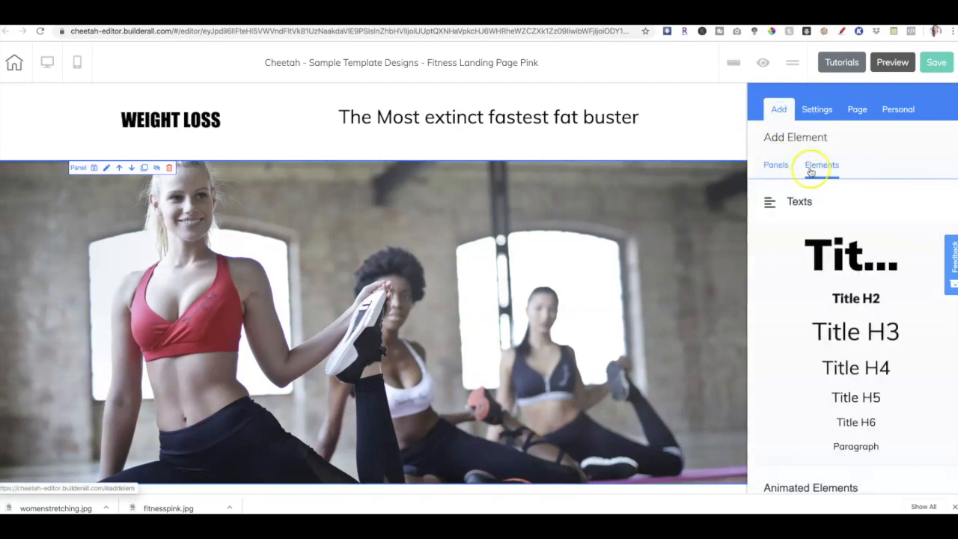
pyautogui.click(768, 202)
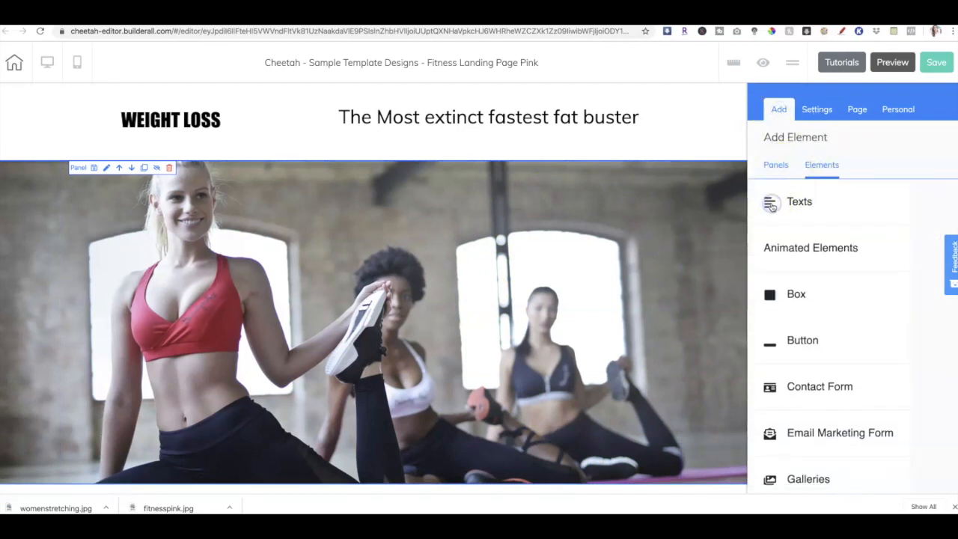
pyautogui.click(798, 297)
pyautogui.scroll(-1, 800, 300)
pyautogui.moveTo(827, 321); pyautogui.dragTo(546, 223)
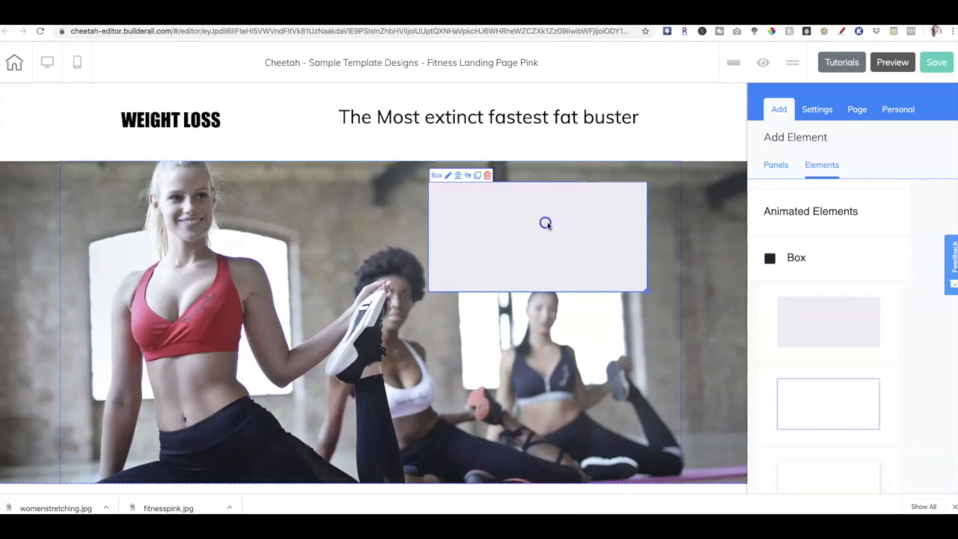
pyautogui.moveTo(646, 291); pyautogui.dragTo(664, 469)
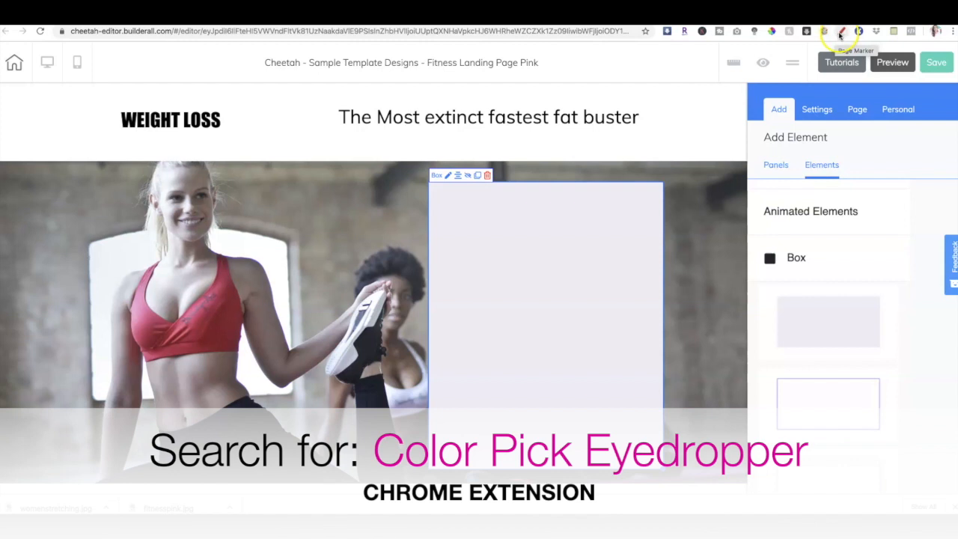
# - Sample a dark red from the front woman's sports top with ColorPick Eyedropper and copy its hex code, 7D1827
pyautogui.click(772, 33)
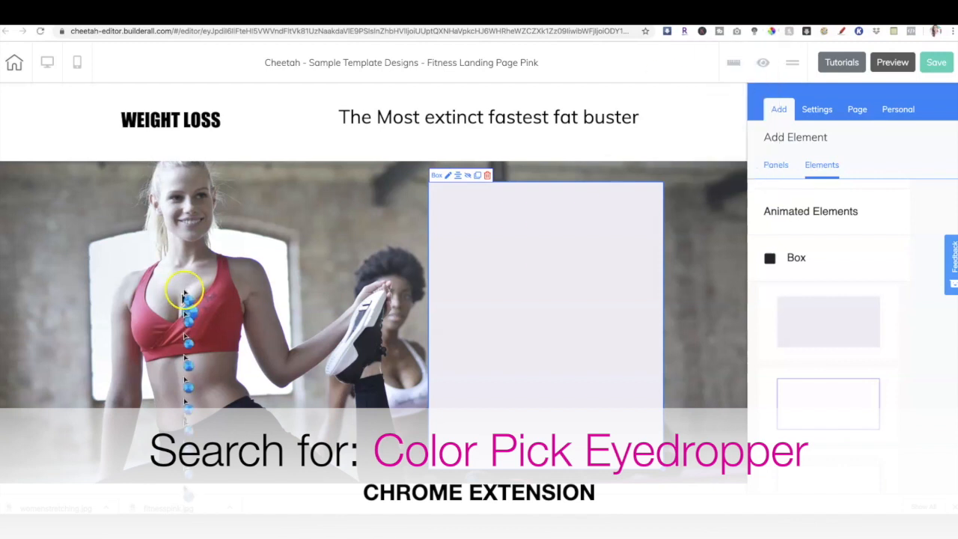
pyautogui.click(211, 323)
pyautogui.hotkey('ctrl', 'c')
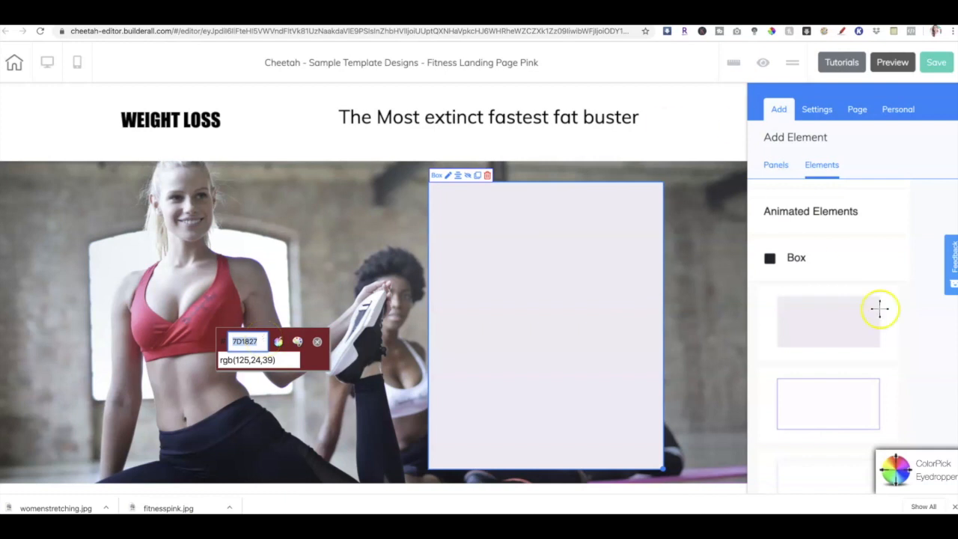
pyautogui.press('Escape')
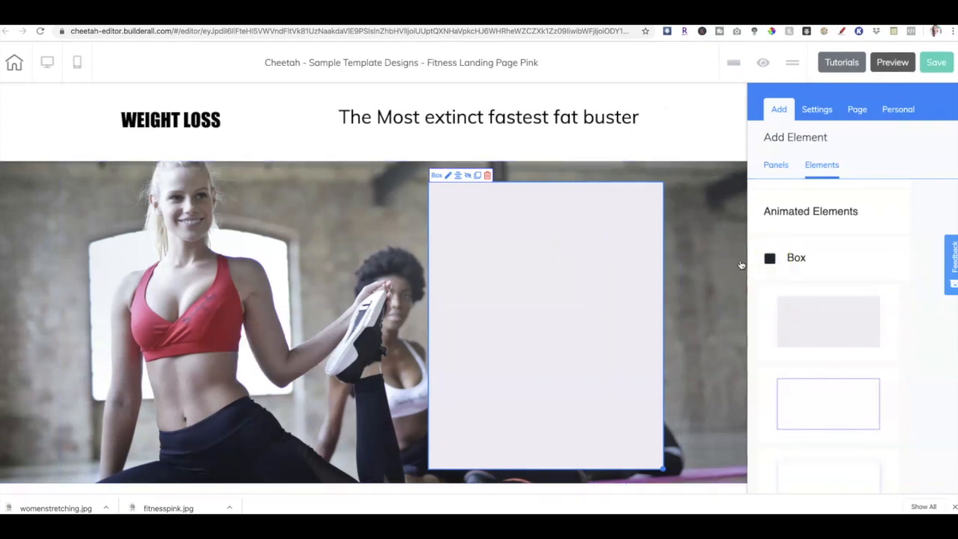
# - Set the box's background color to the copied hex value 7D1827
pyautogui.click(634, 264)
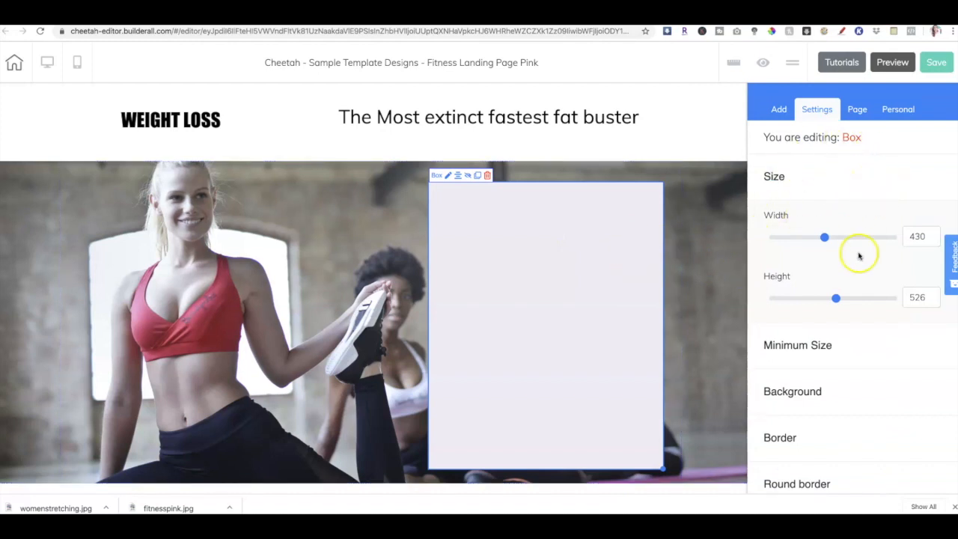
pyautogui.click(792, 393)
pyautogui.click(799, 331)
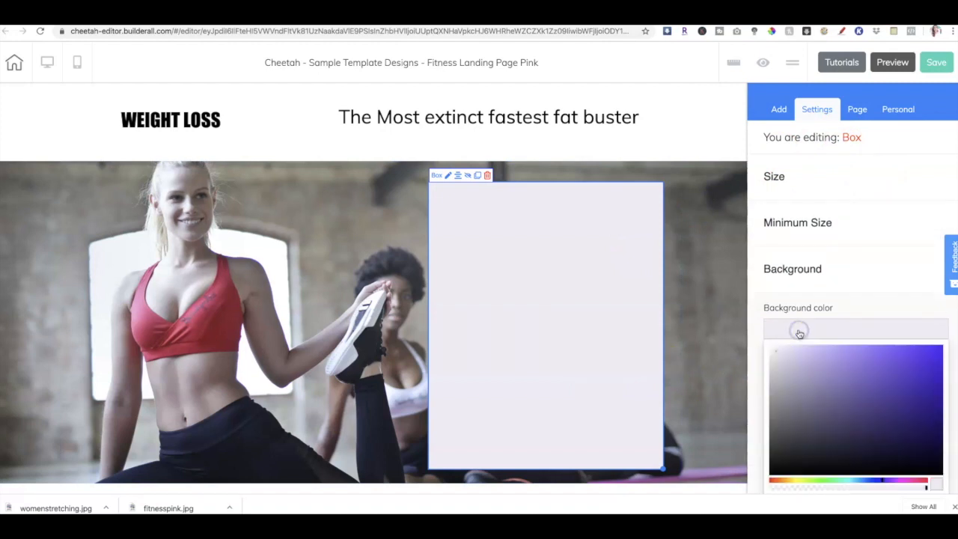
pyautogui.scroll(-3, 805, 337)
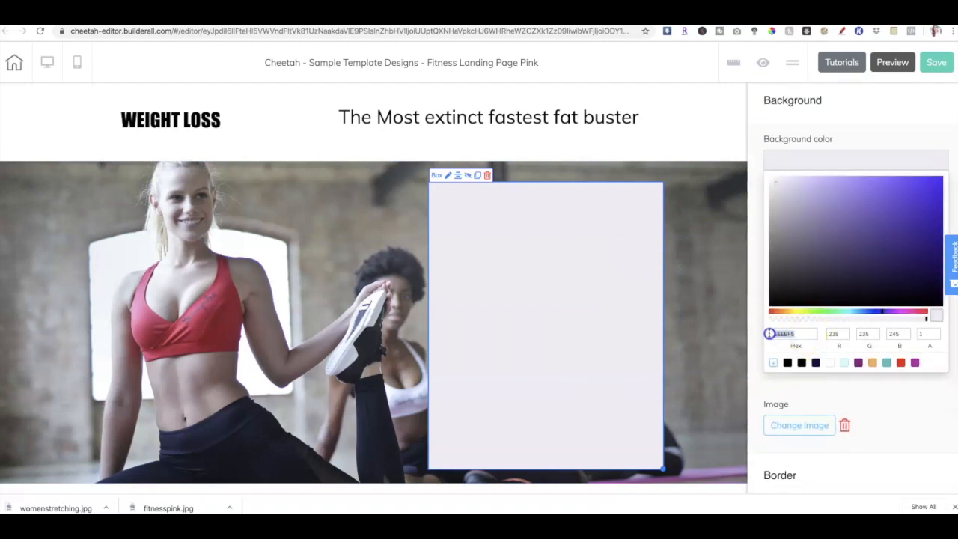
pyautogui.hotkey('ctrl', 'v')
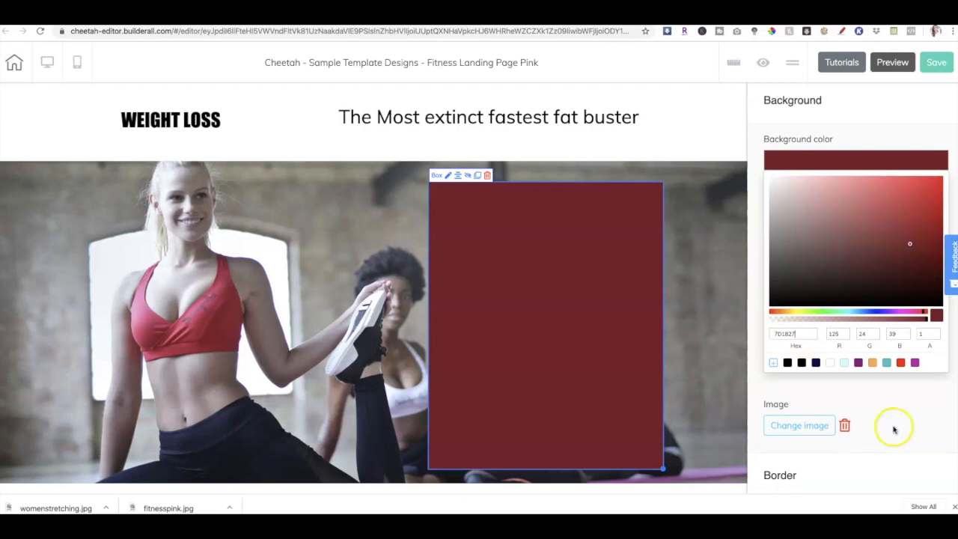
# - Save the page and publish the site, then return to the editor
pyautogui.click(937, 62)
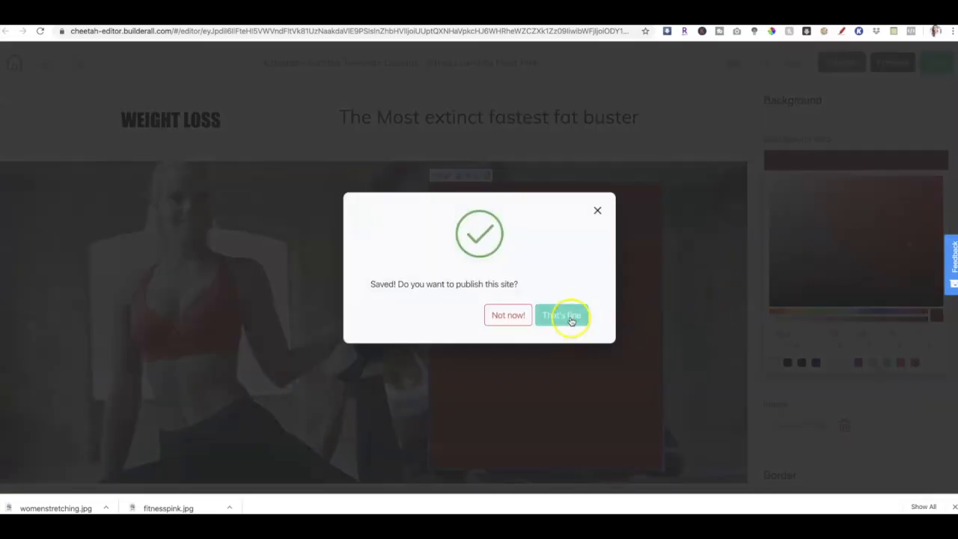
pyautogui.click(568, 317)
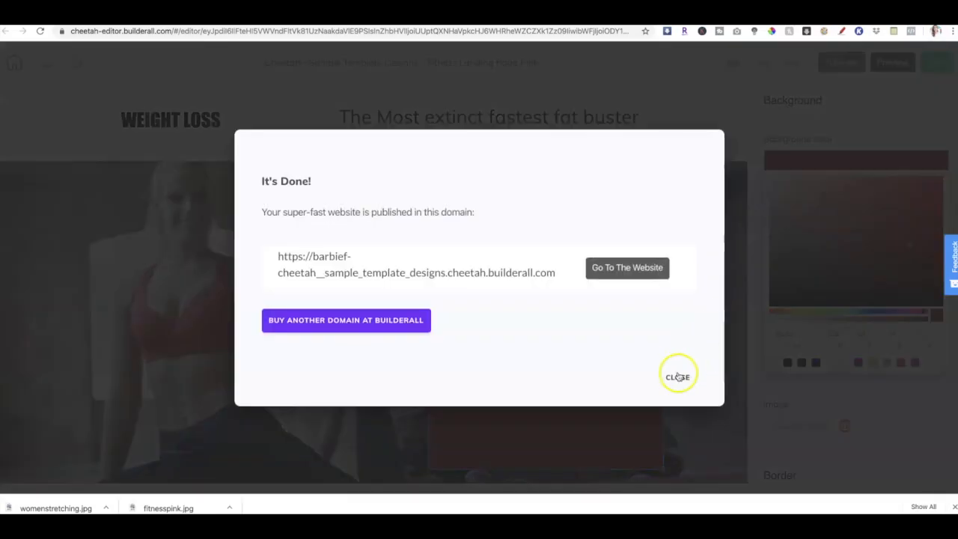
pyautogui.click(678, 377)
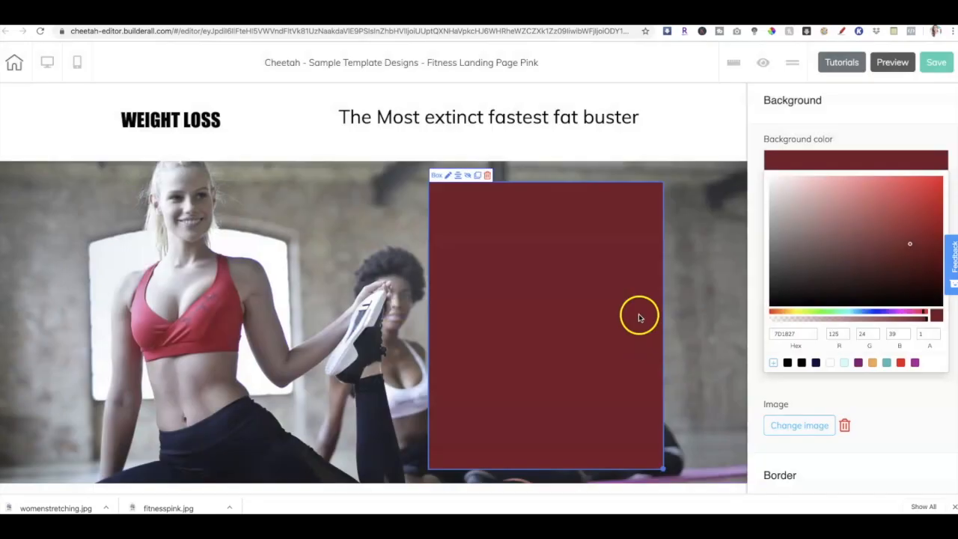
# - Place the email marketing form template with the blue REGISTER NOW button inside the dark red box
pyautogui.click(701, 292)
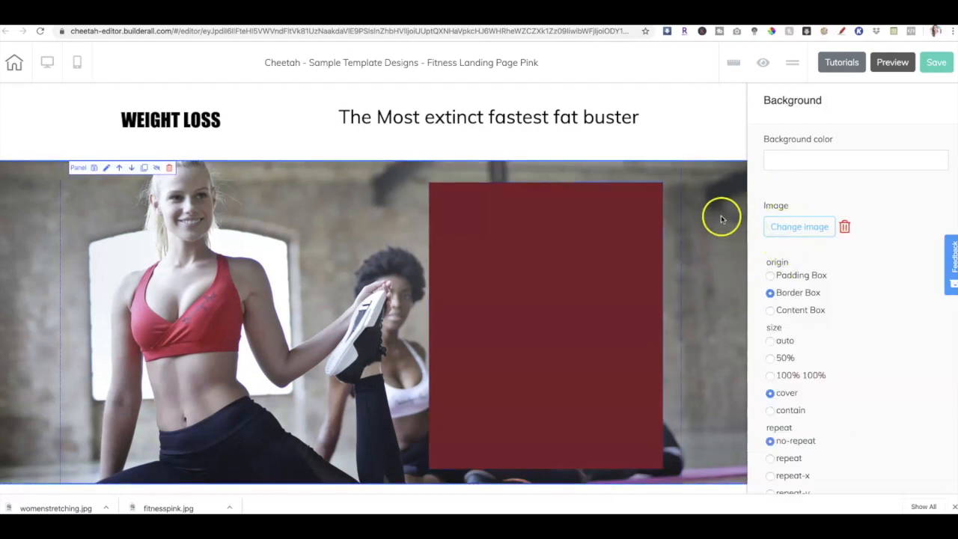
pyautogui.click(641, 205)
pyautogui.click(797, 100)
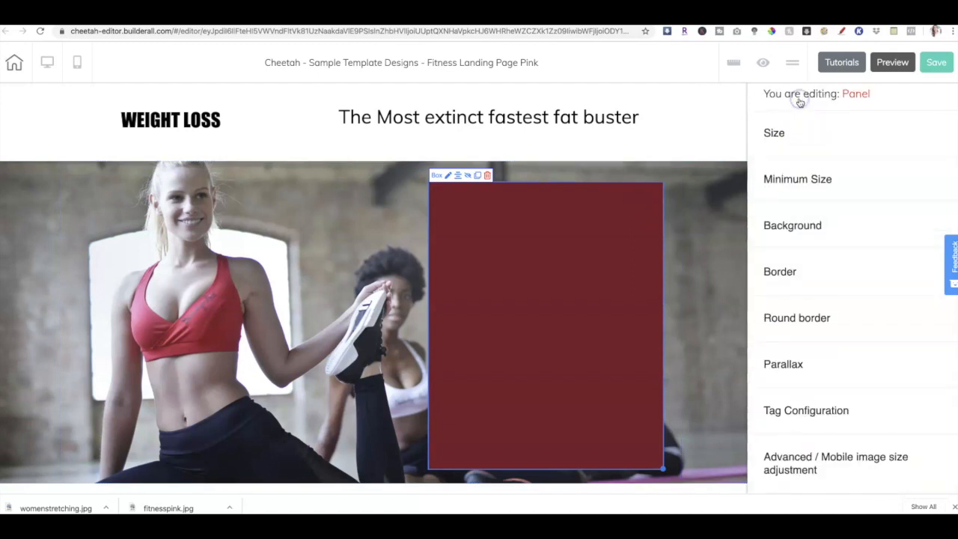
pyautogui.moveTo(815, 107)
pyautogui.click(780, 109)
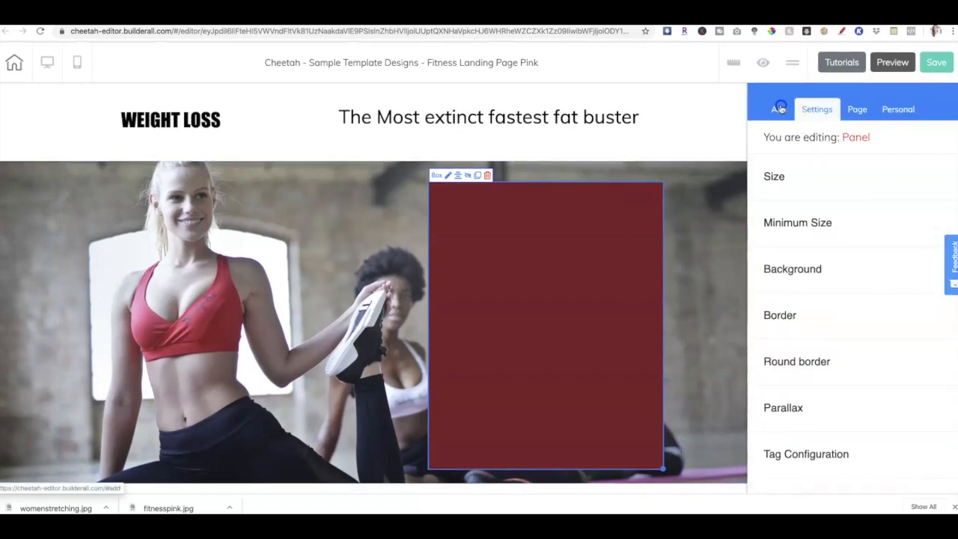
pyautogui.click(821, 165)
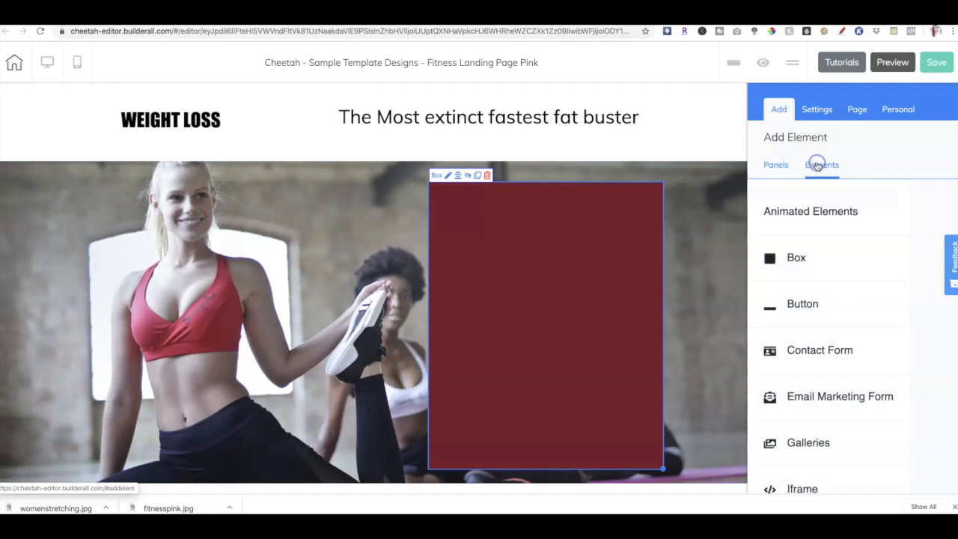
pyautogui.scroll(-1, 847, 299)
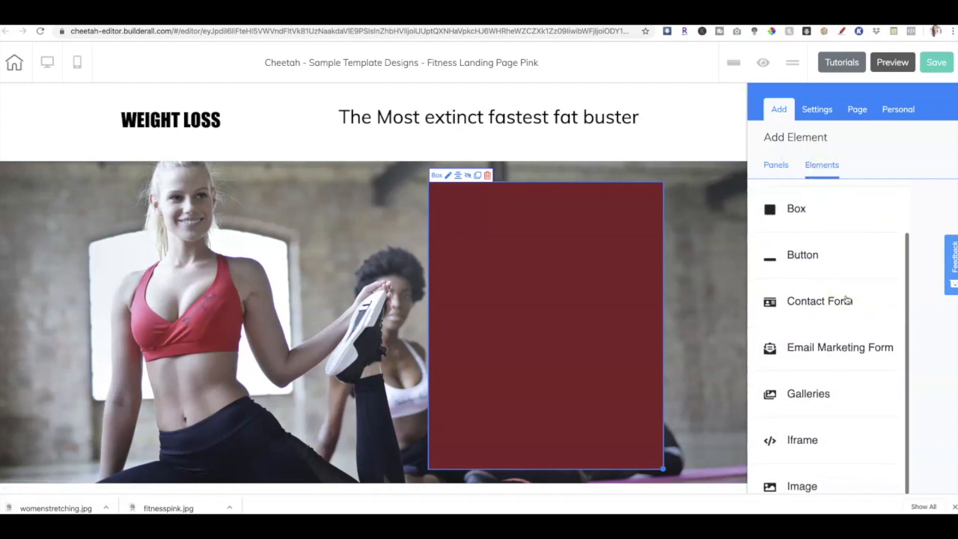
pyautogui.click(812, 349)
pyautogui.scroll(-4, 831, 334)
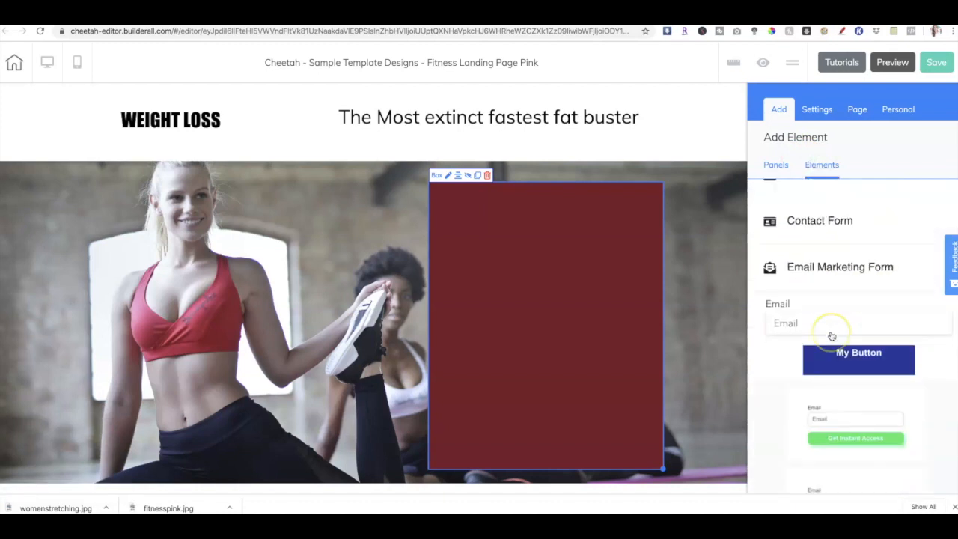
pyautogui.scroll(-3, 846, 329)
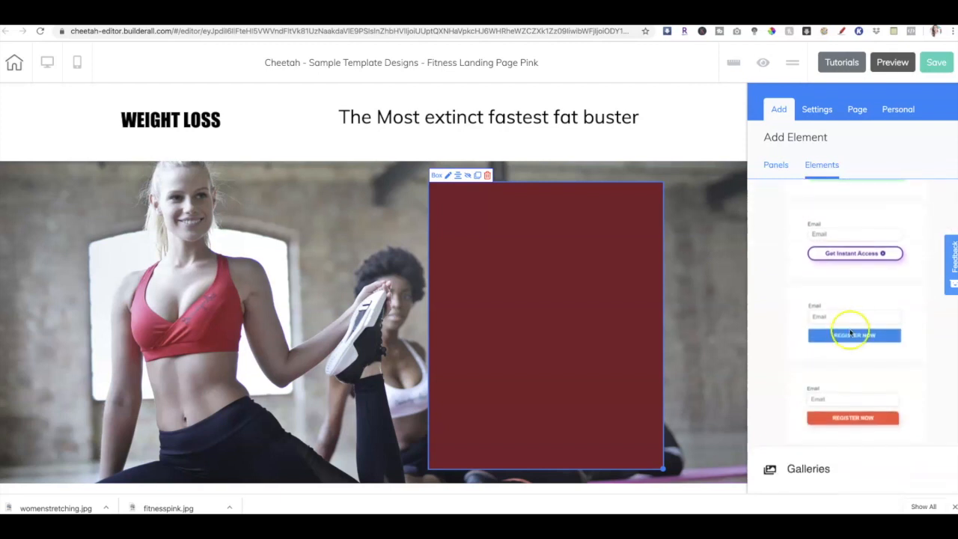
pyautogui.moveTo(860, 321); pyautogui.dragTo(546, 272)
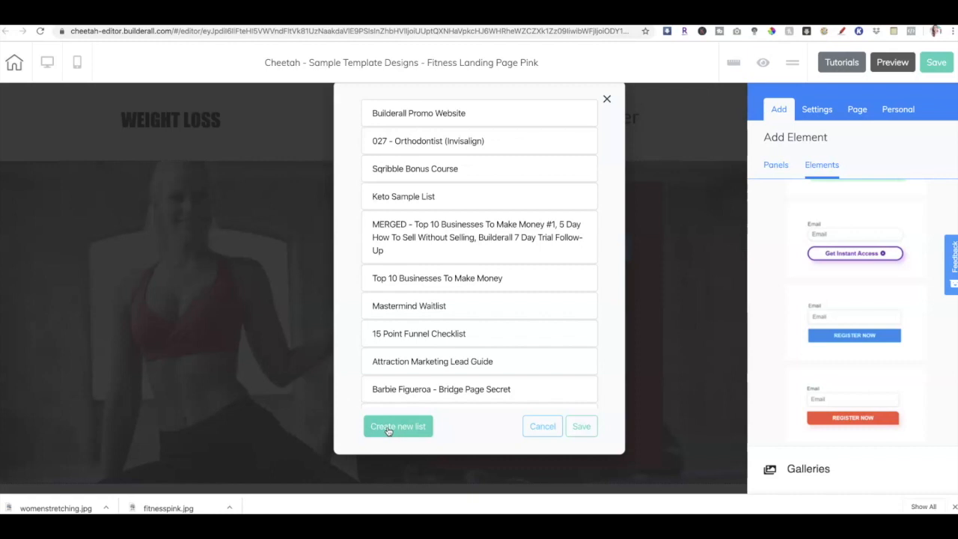
# - Connect the form to the Mastermind Waitlist mailing list and move it to the lower part of the dark red box
pyautogui.click(460, 307)
pyautogui.click(583, 428)
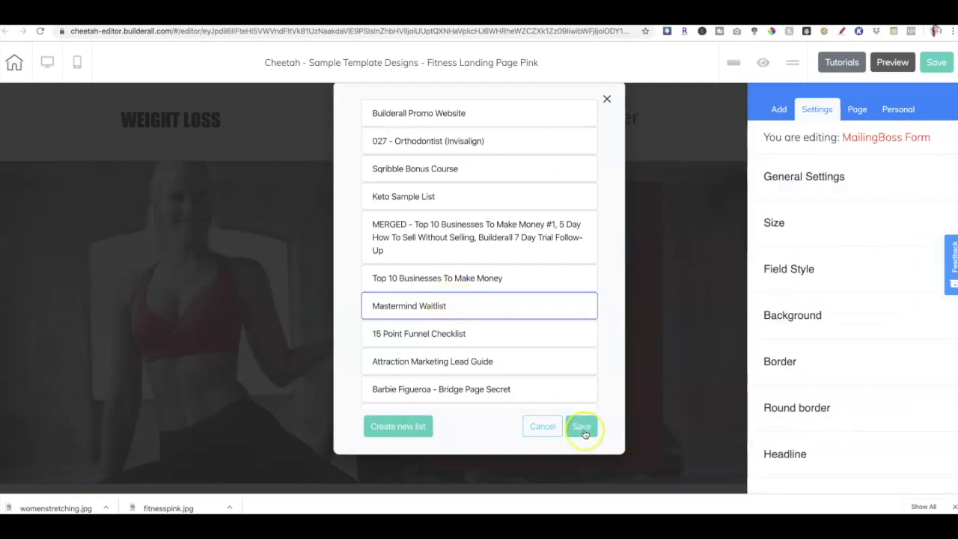
pyautogui.click(584, 430)
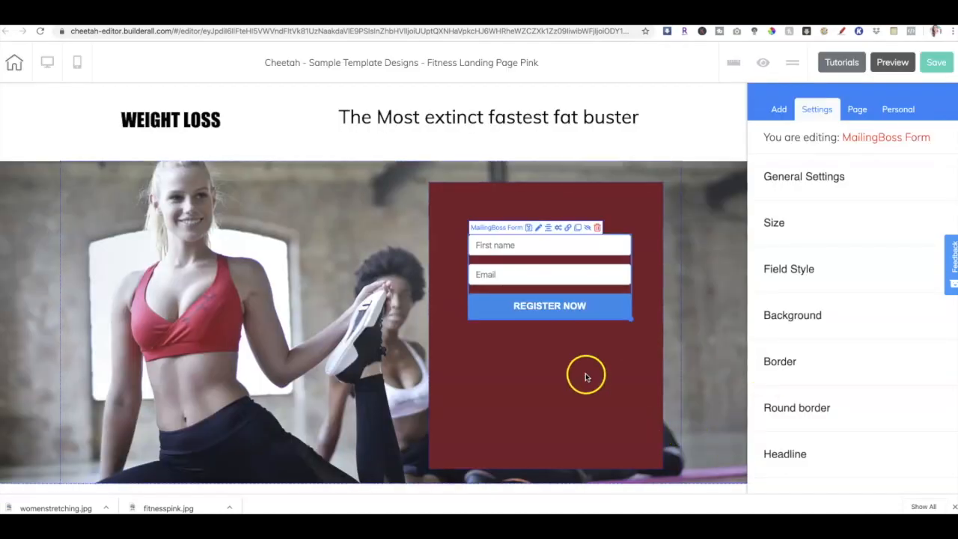
pyautogui.moveTo(567, 305); pyautogui.dragTo(565, 409)
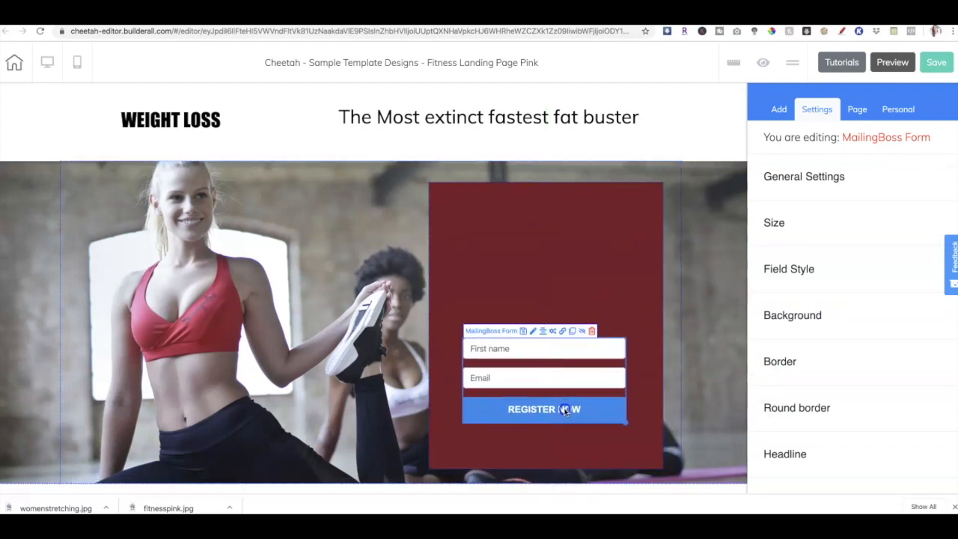
# - Set the background color of the form's REGISTER NOW button to black, 000000
pyautogui.click(598, 410)
pyautogui.click(598, 410)
pyautogui.click(782, 314)
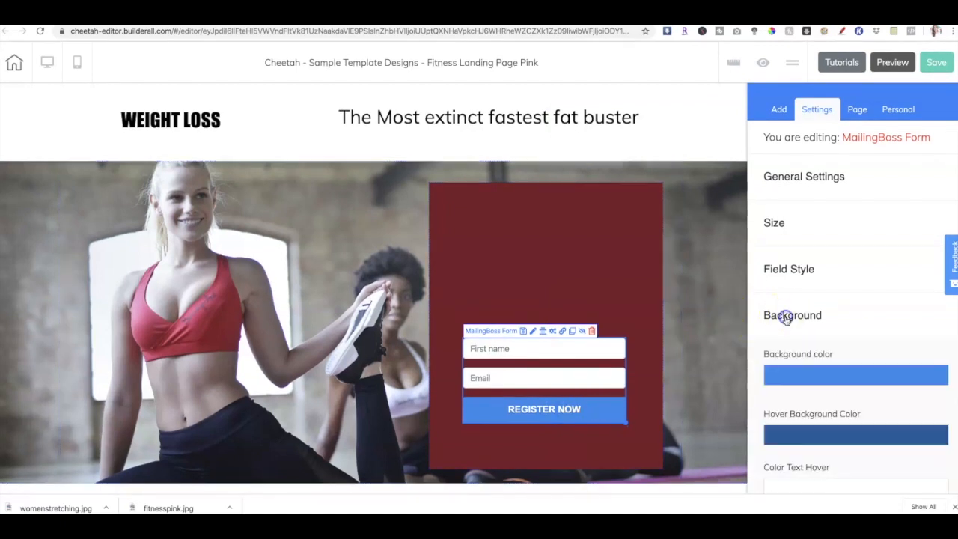
pyautogui.click(804, 377)
pyautogui.scroll(-3, 817, 389)
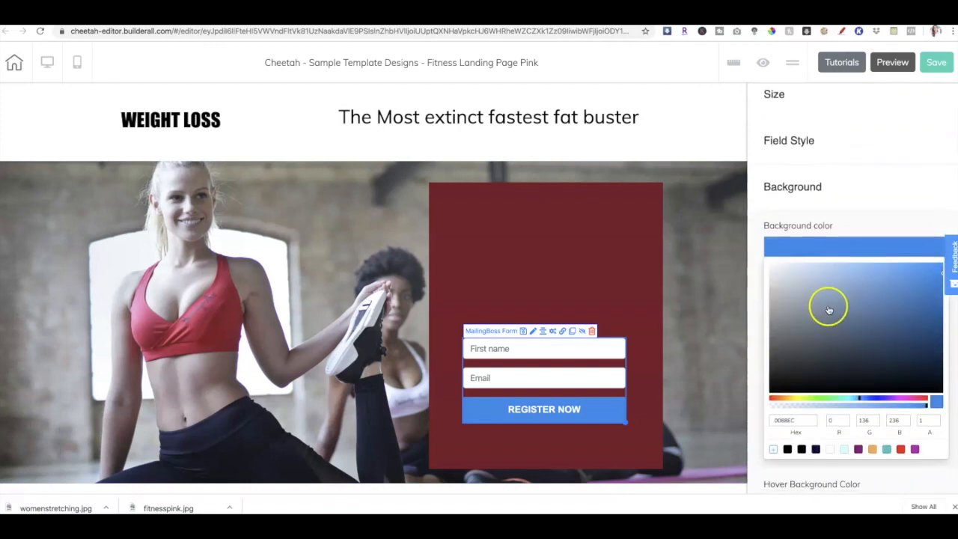
pyautogui.click(845, 449)
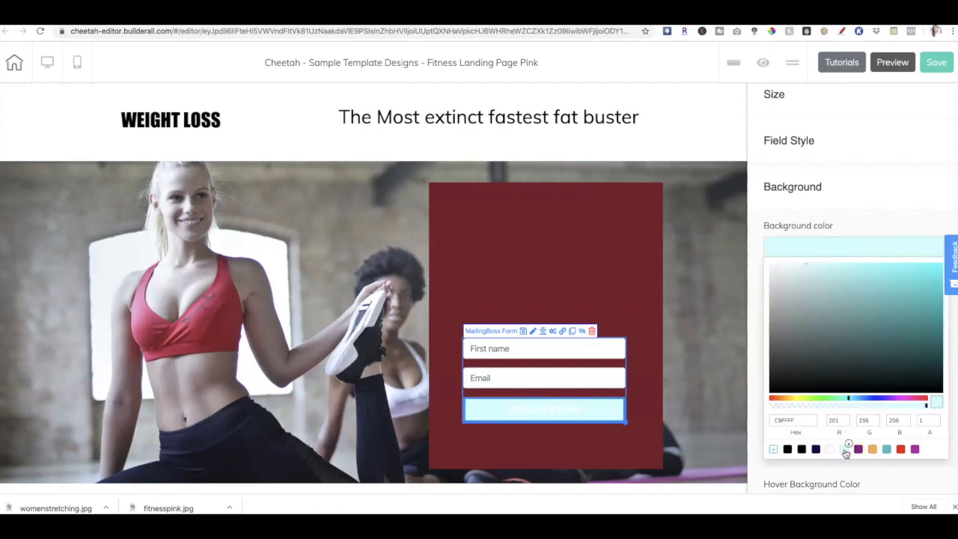
pyautogui.click(789, 449)
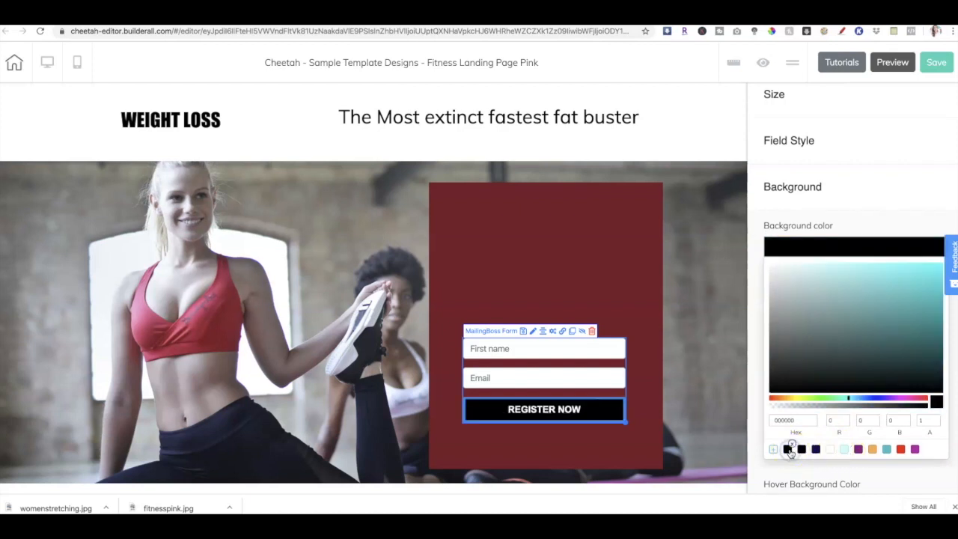
pyautogui.click(646, 440)
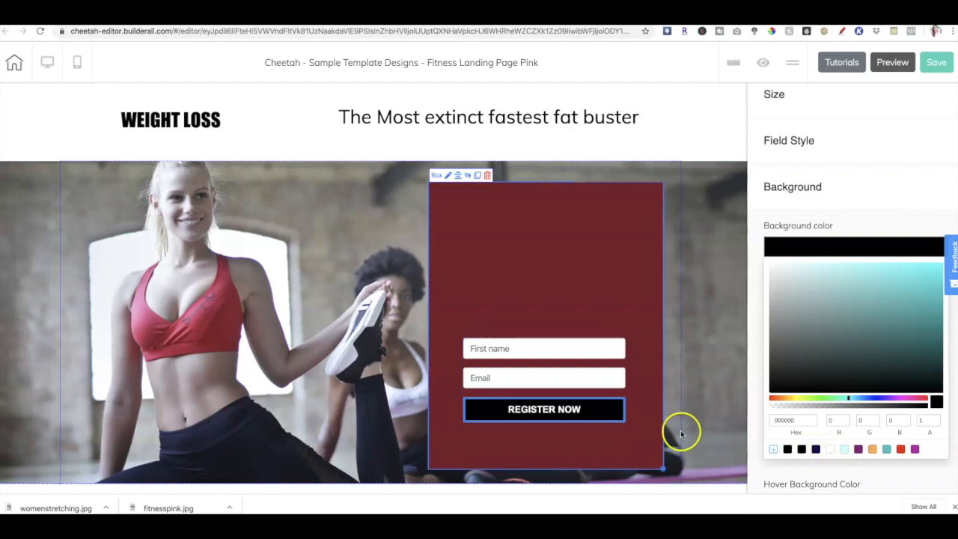
pyautogui.click(680, 432)
# - Set the border color of the form's REGISTER NOW button to red, FF0000
pyautogui.click(597, 417)
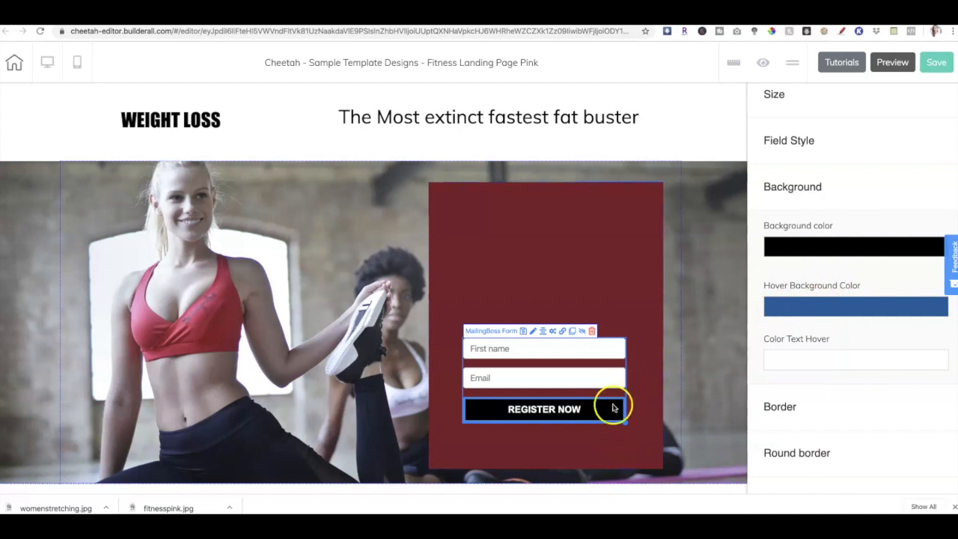
pyautogui.click(775, 404)
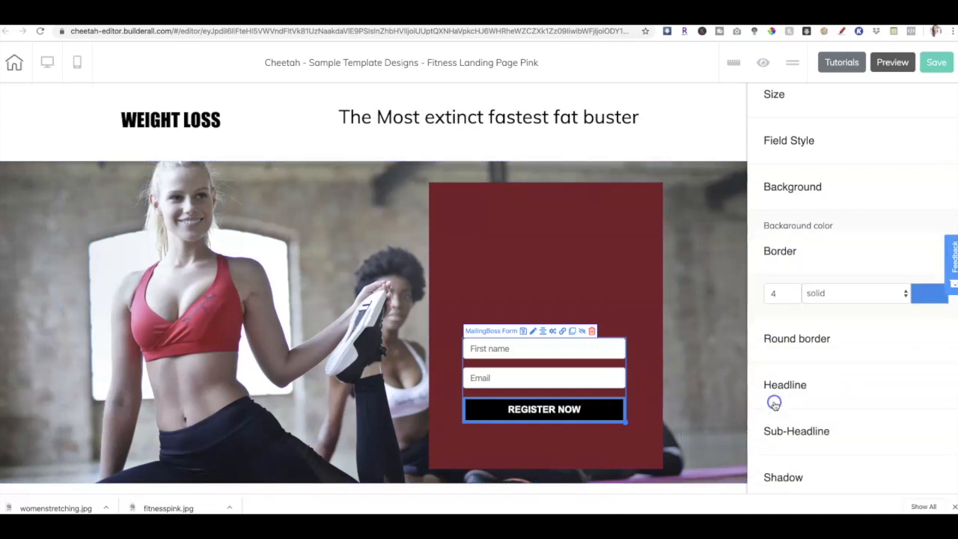
pyautogui.click(930, 278)
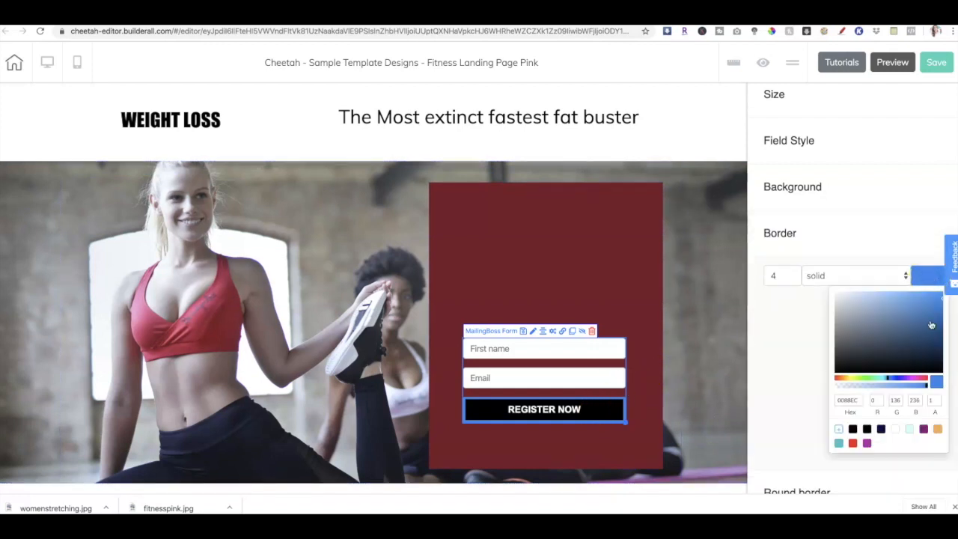
pyautogui.click(852, 444)
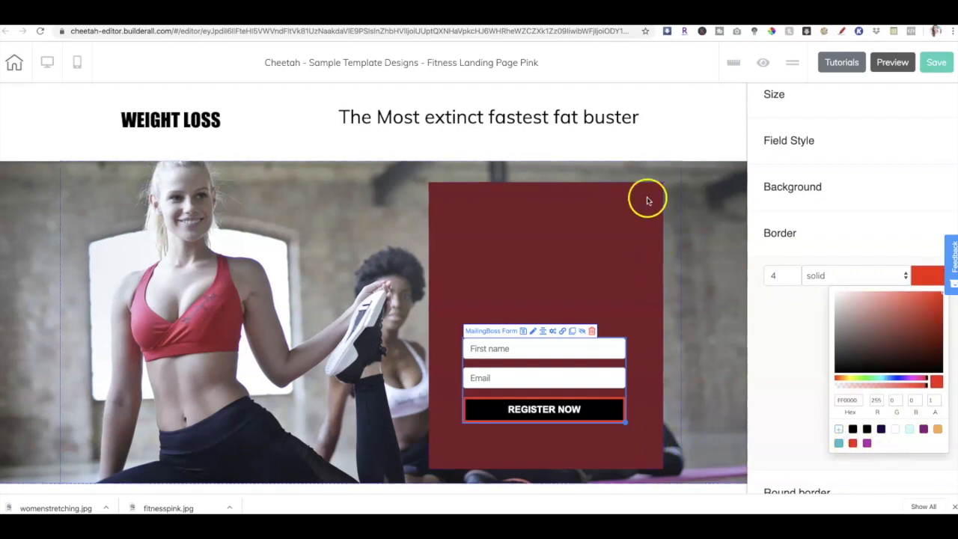
# - Save the page, publish the site with the styled form, and return to the editor
pyautogui.click(935, 64)
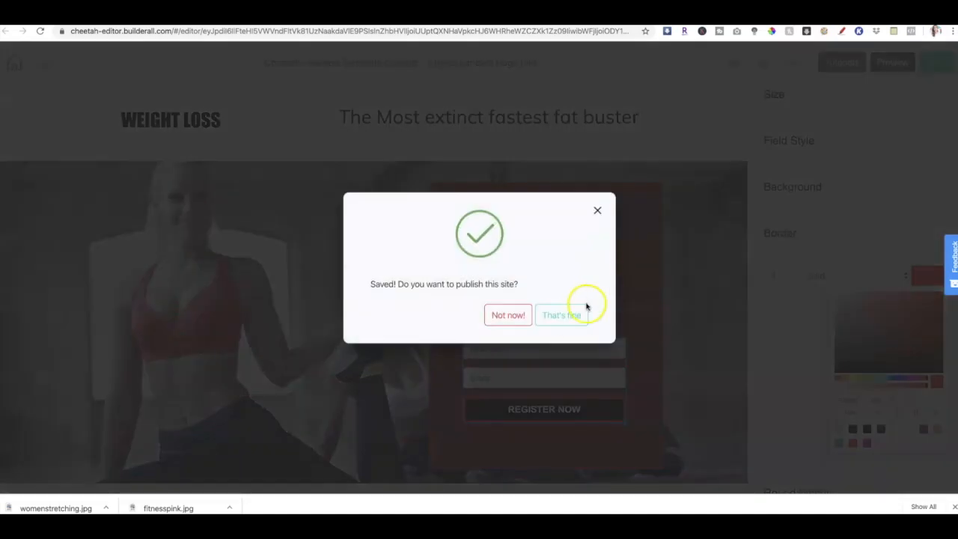
pyautogui.click(582, 310)
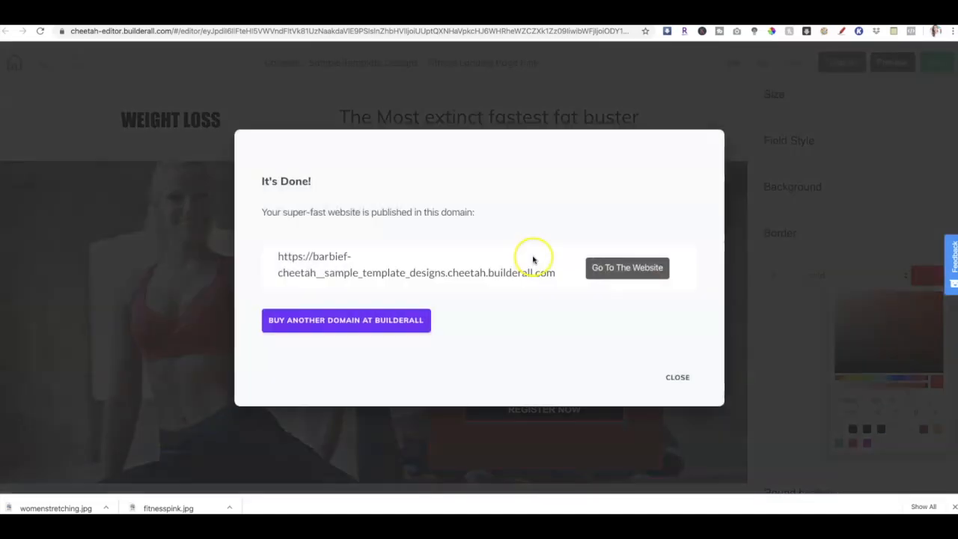
pyautogui.click(673, 379)
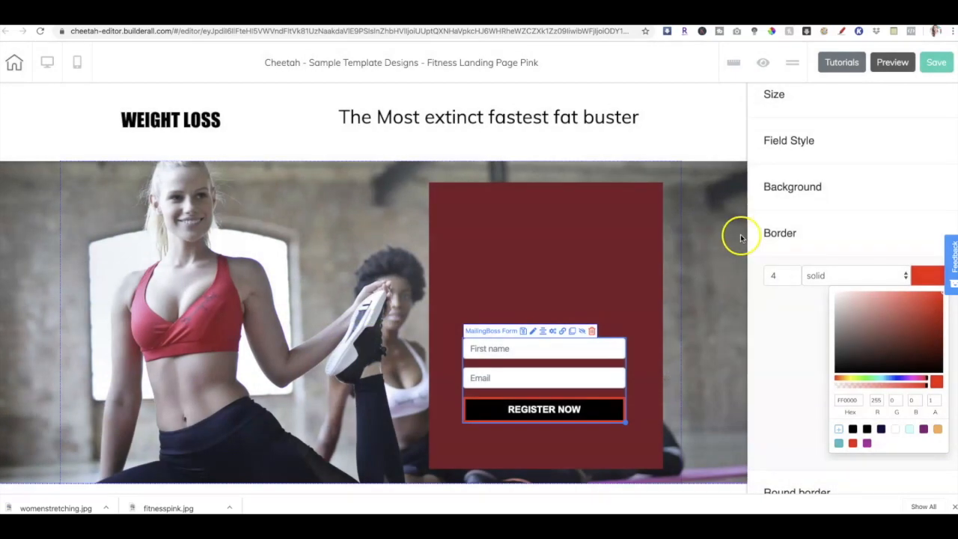
# - Add a Title H2 text at the top of the dark red box reading "SIGN UP NOW" and center-align it
pyautogui.scroll(3, 791, 124)
pyautogui.click(779, 111)
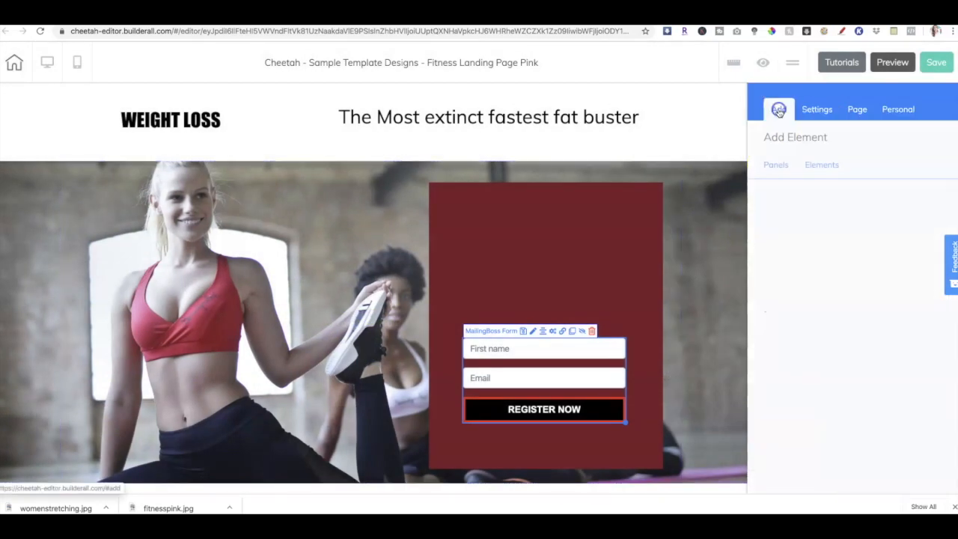
pyautogui.click(823, 166)
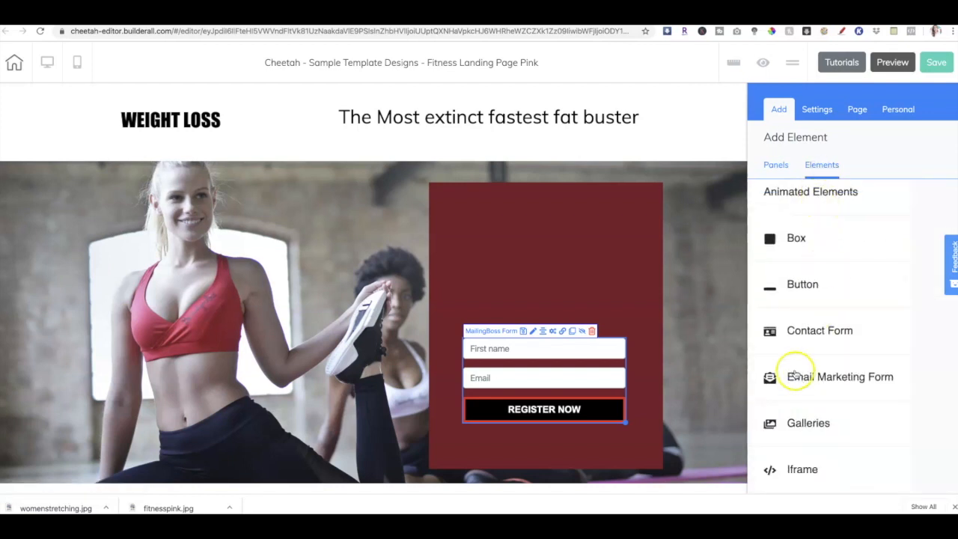
pyautogui.scroll(1, 790, 271)
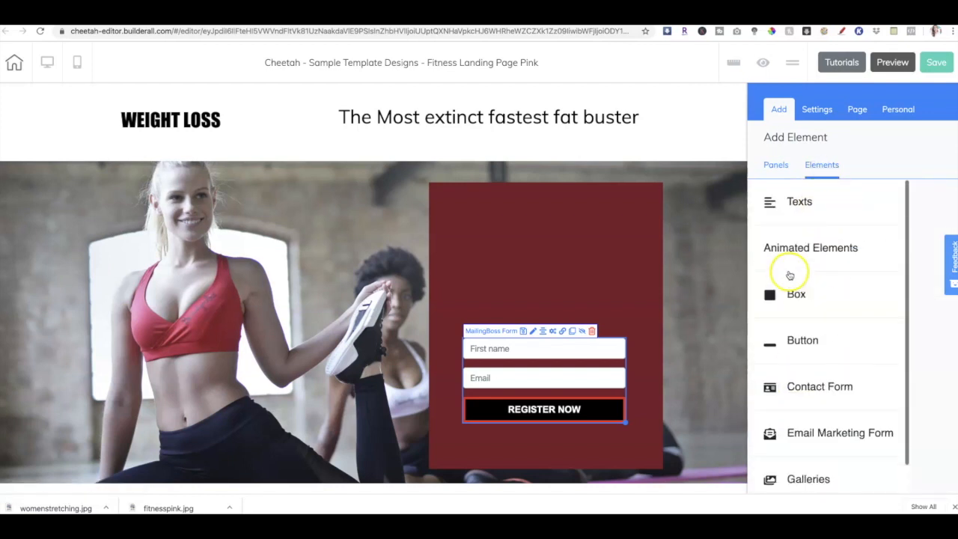
pyautogui.click(798, 202)
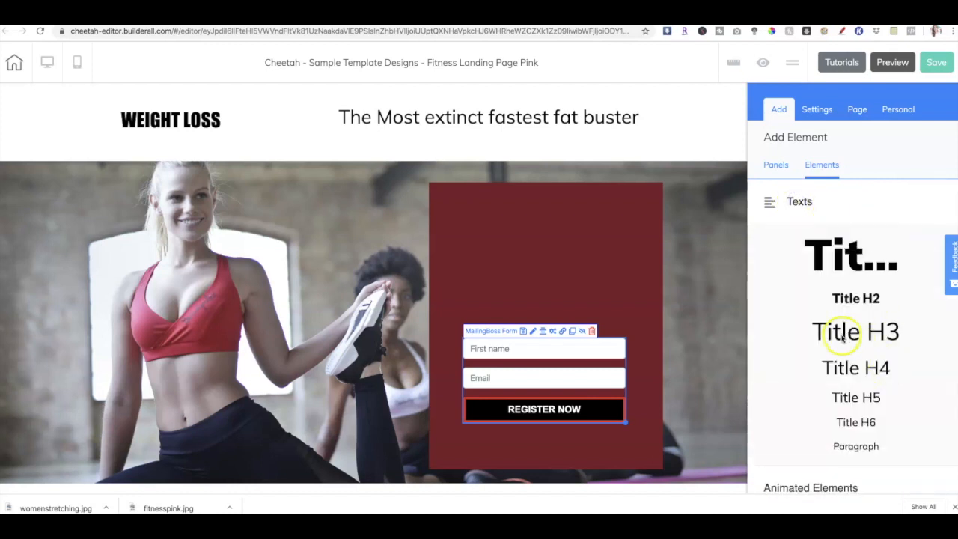
pyautogui.moveTo(855, 299); pyautogui.dragTo(509, 207)
pyautogui.click(487, 209)
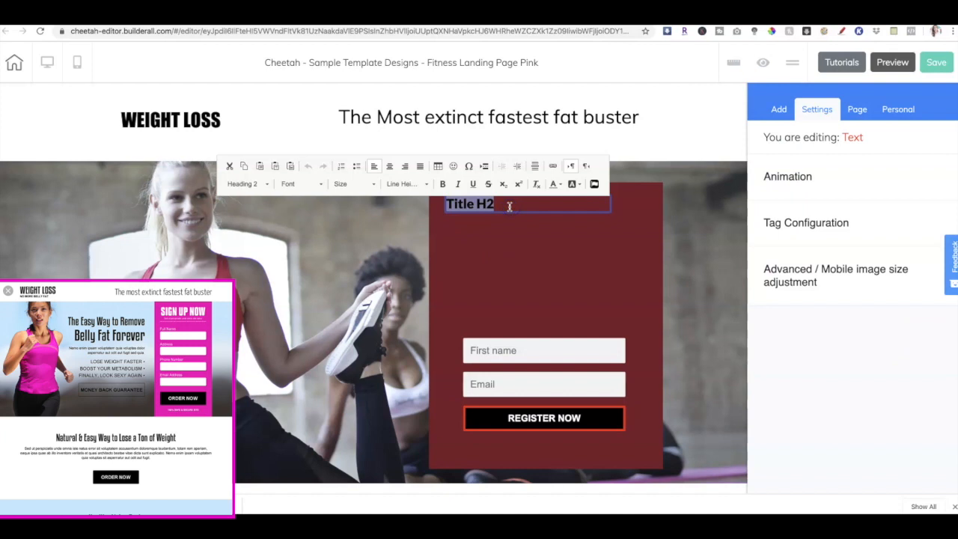
pyautogui.write('SIGN UP NOW')
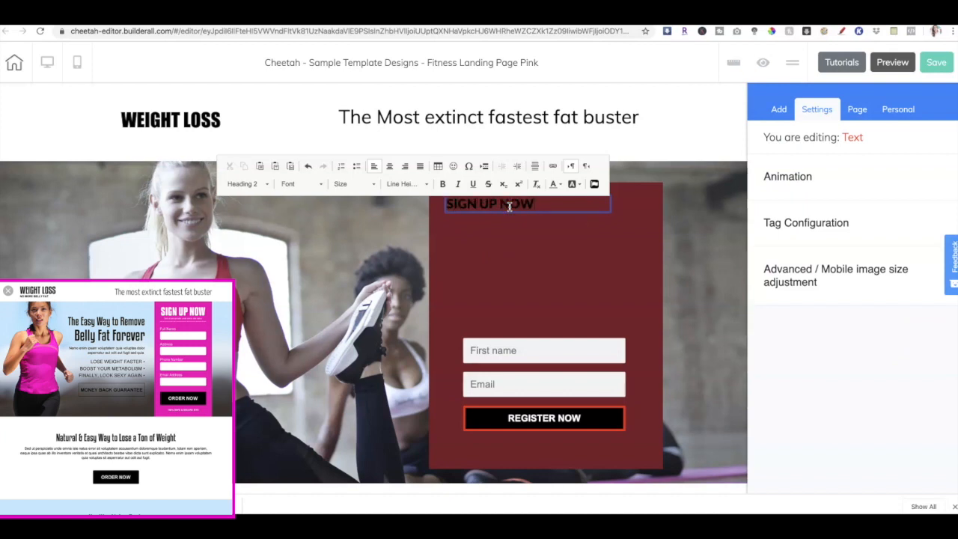
pyautogui.click(389, 165)
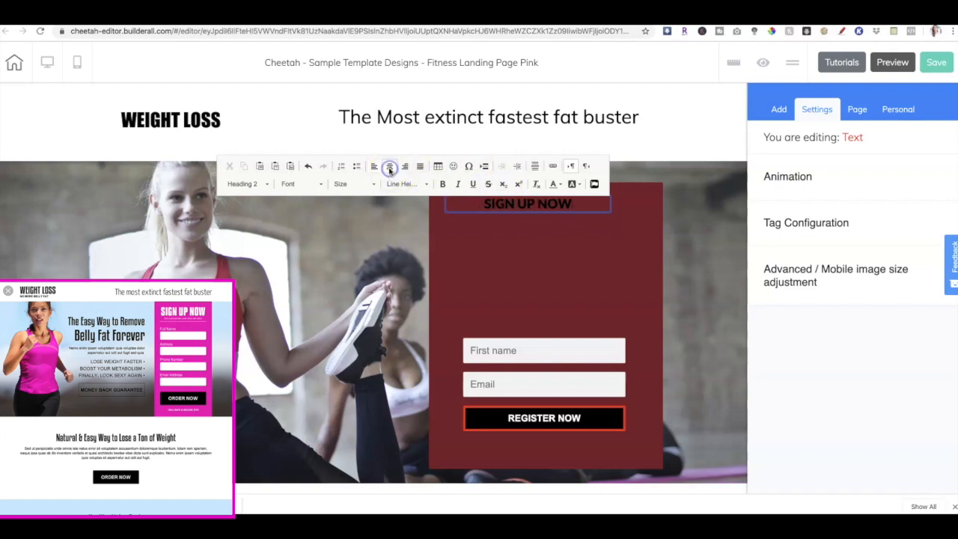
# - Try to set the SIGN UP NOW heading's font size to 40
pyautogui.click(315, 185)
pyautogui.click(315, 185)
pyautogui.click(343, 186)
pyautogui.scroll(-10, 344, 239)
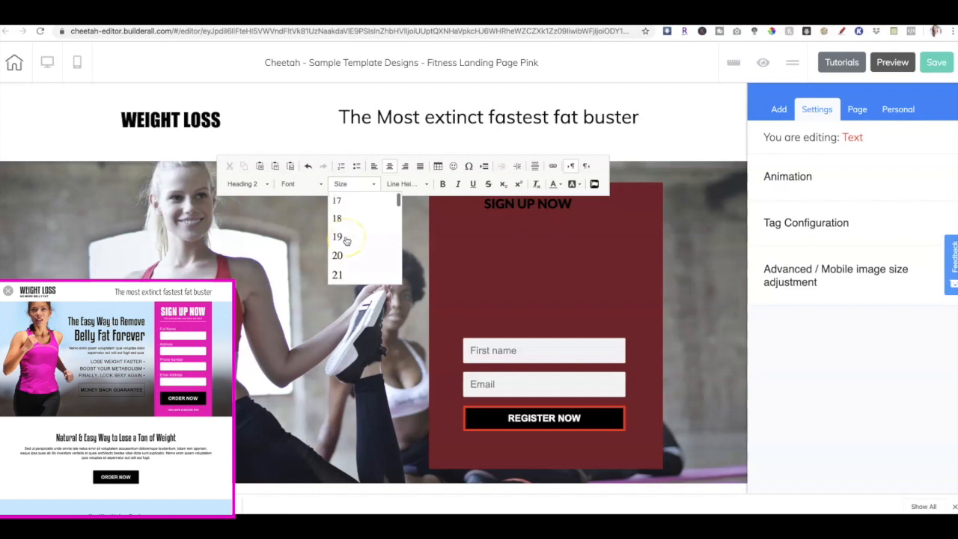
pyautogui.scroll(-4, 344, 247)
pyautogui.click(341, 262)
pyautogui.click(605, 246)
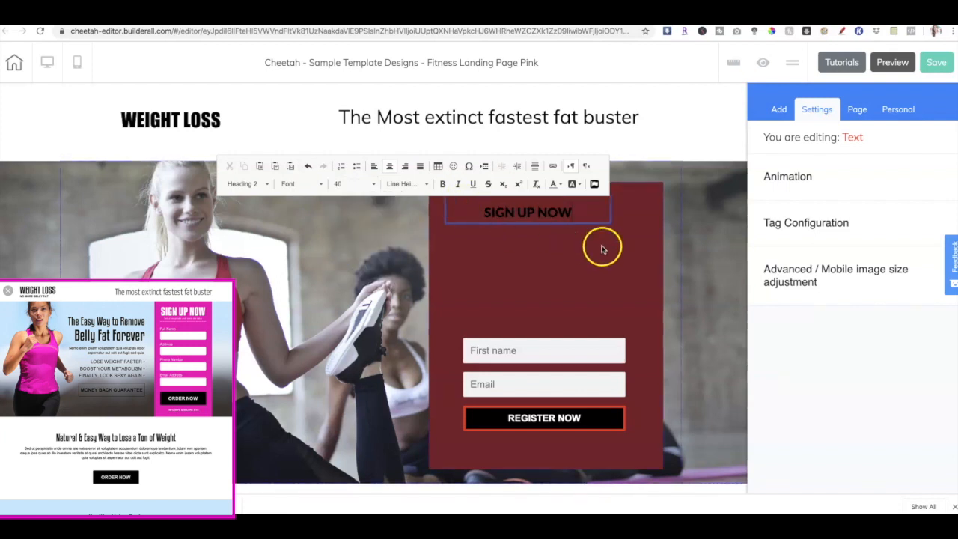
# - Nudge the SIGN UP NOW heading toward the middle of the box and set its whole text to font size 50
pyautogui.click(547, 216)
pyautogui.doubleClick(557, 211)
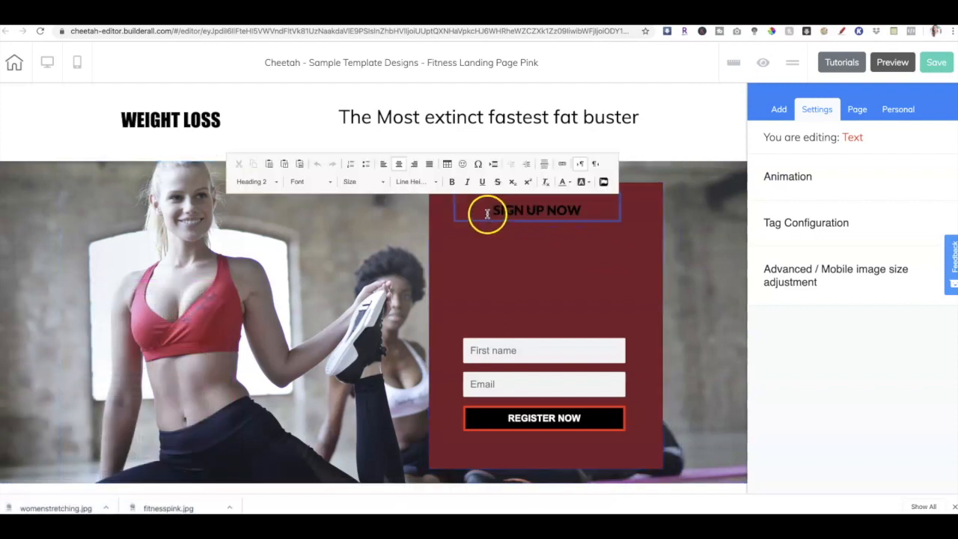
pyautogui.moveTo(488, 217); pyautogui.dragTo(597, 214)
pyautogui.click(359, 184)
pyautogui.scroll(-5, 362, 253)
pyautogui.scroll(-4, 363, 255)
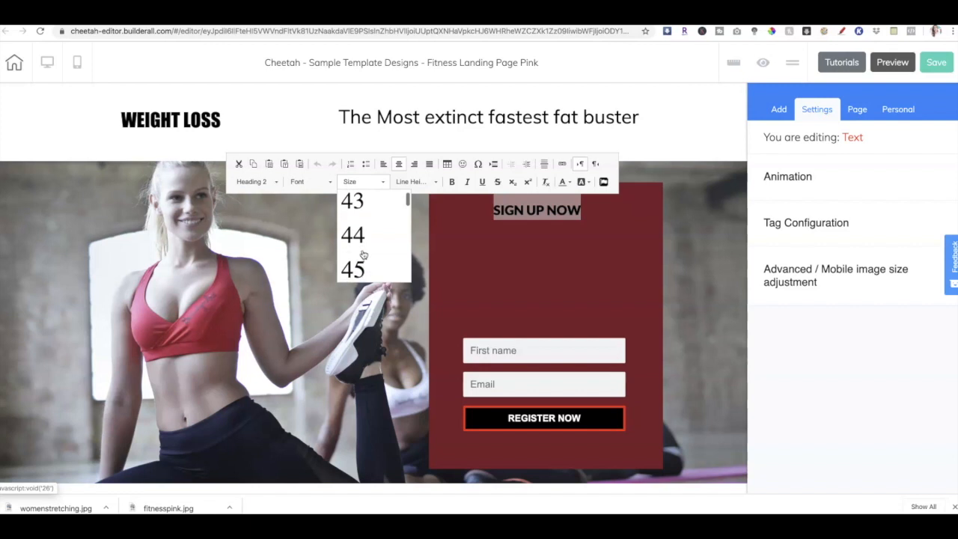
pyautogui.click(357, 276)
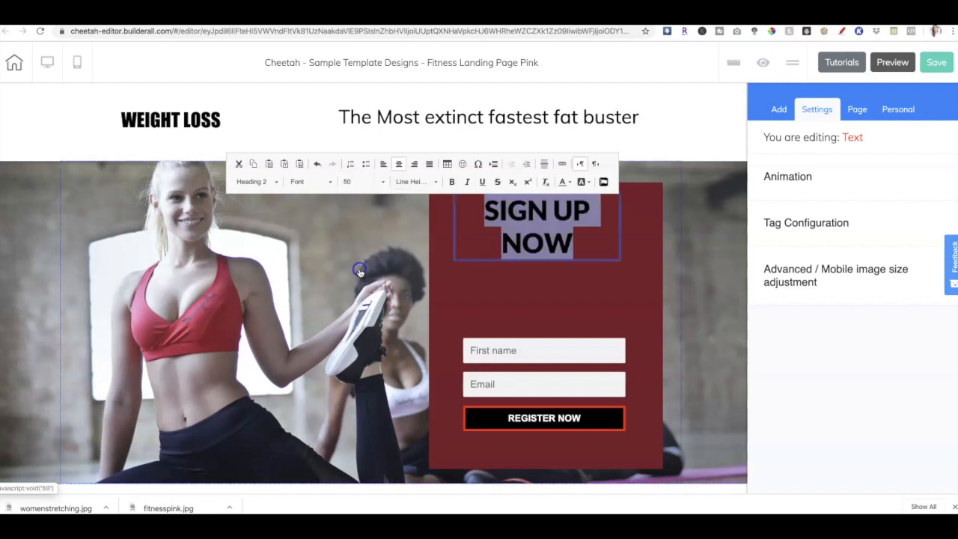
# - Move the SIGN UP NOW heading toward the box's left side and widen its text frame to fit the words on one line
pyautogui.click(614, 274)
pyautogui.moveTo(567, 221); pyautogui.dragTo(534, 220)
pyautogui.click(564, 267)
pyautogui.click(588, 262)
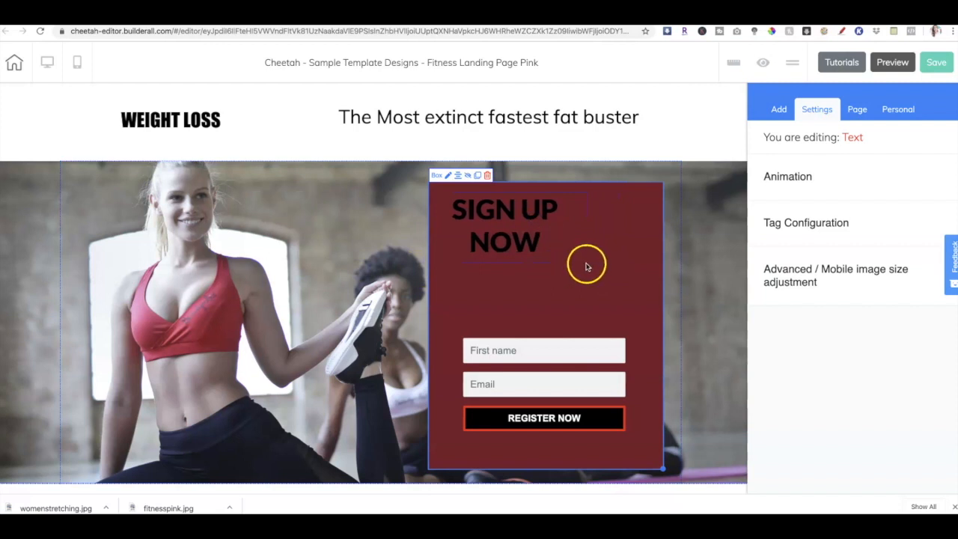
pyautogui.moveTo(588, 263); pyautogui.dragTo(639, 261)
# - Reposition the dark red sign-up box over the right part of the photo panel and center the SIGN UP NOW heading horizontally inside it
pyautogui.click(525, 184)
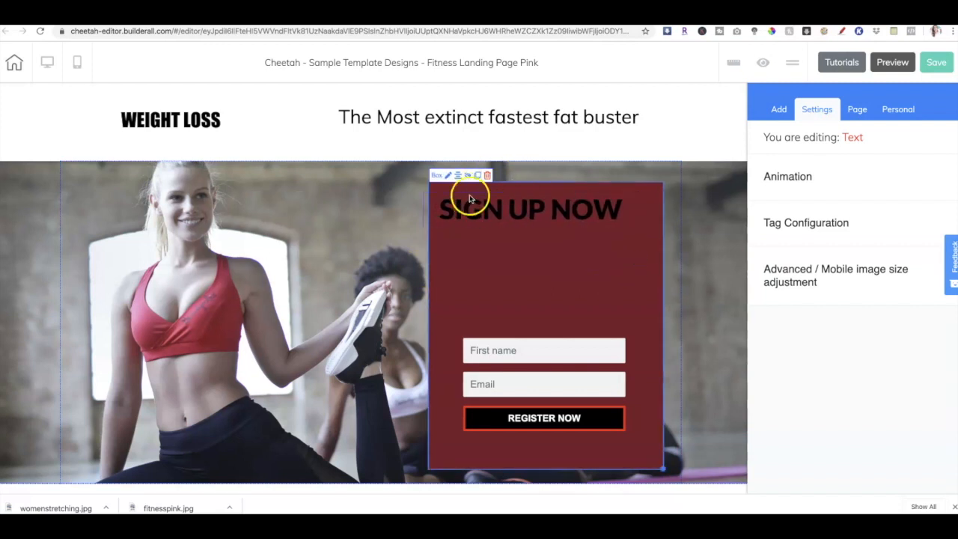
pyautogui.click(459, 175)
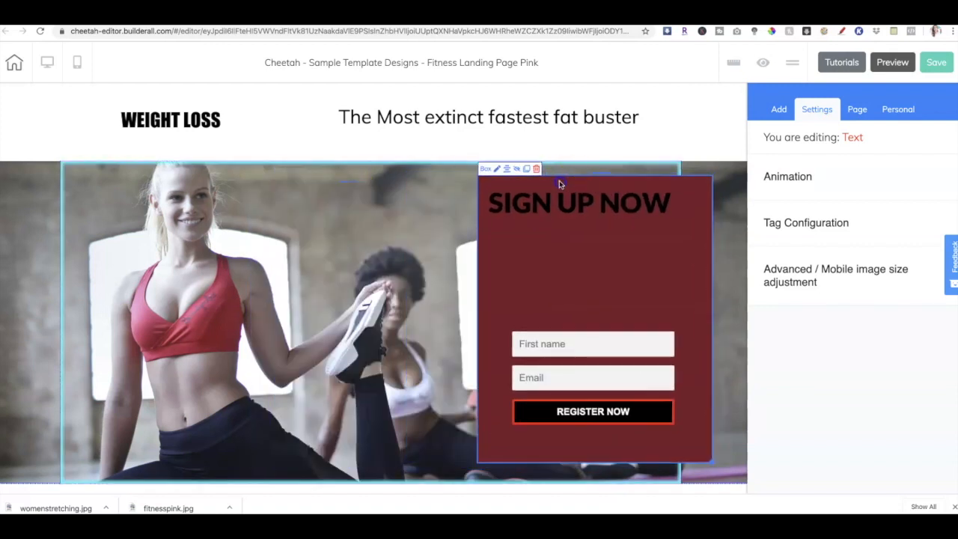
pyautogui.moveTo(560, 184); pyautogui.dragTo(521, 179)
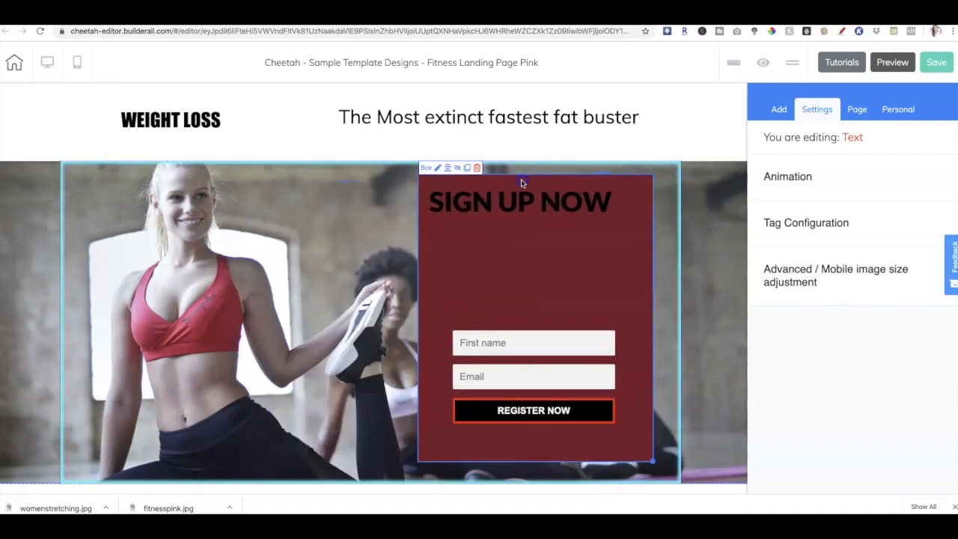
pyautogui.click(507, 203)
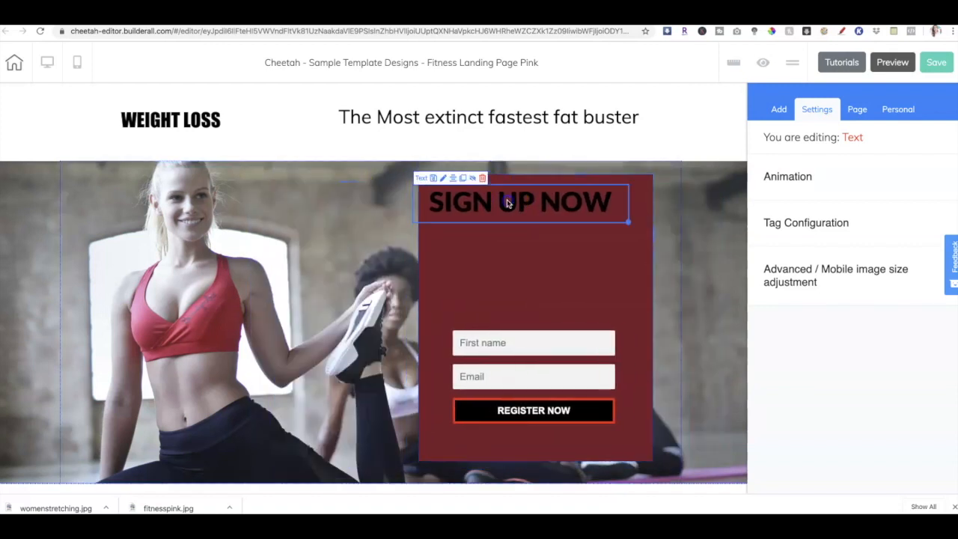
pyautogui.click(453, 178)
pyautogui.click(498, 250)
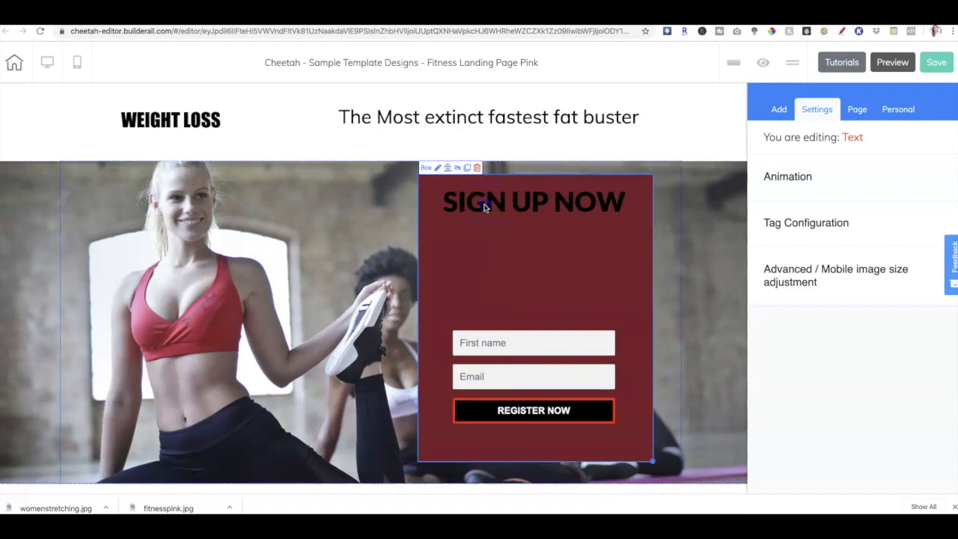
# - Change the text color of the whole SIGN UP NOW heading to white
pyautogui.click(445, 203)
pyautogui.moveTo(445, 202); pyautogui.dragTo(626, 202)
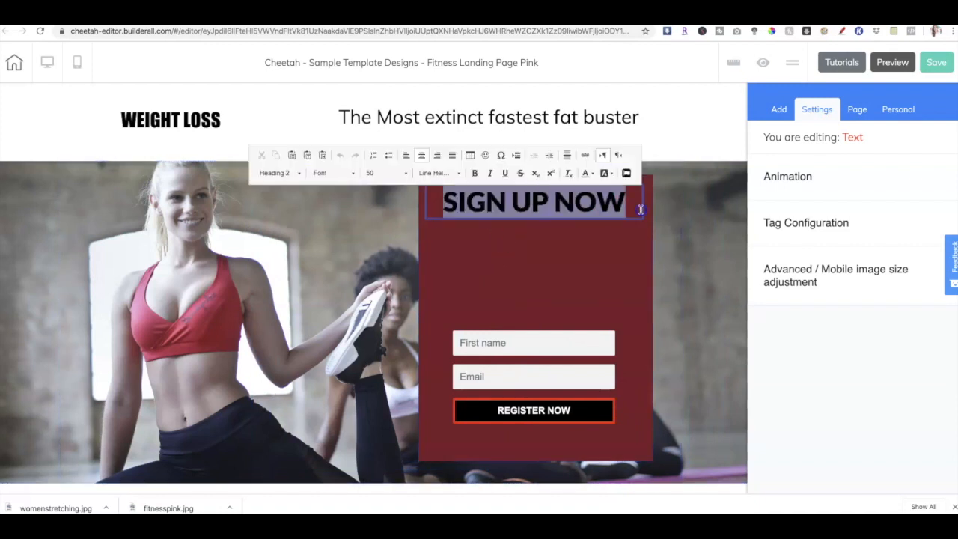
pyautogui.click(589, 180)
pyautogui.click(657, 239)
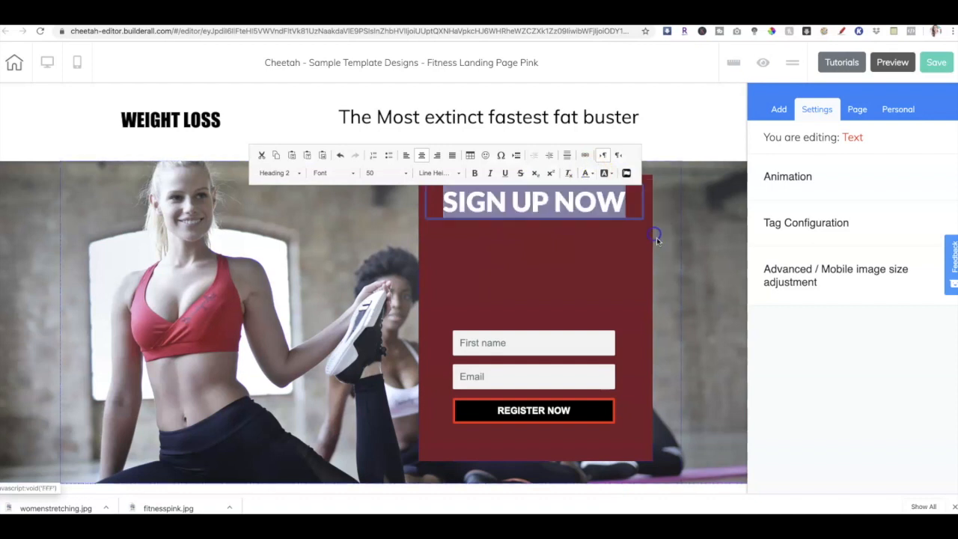
pyautogui.click(682, 236)
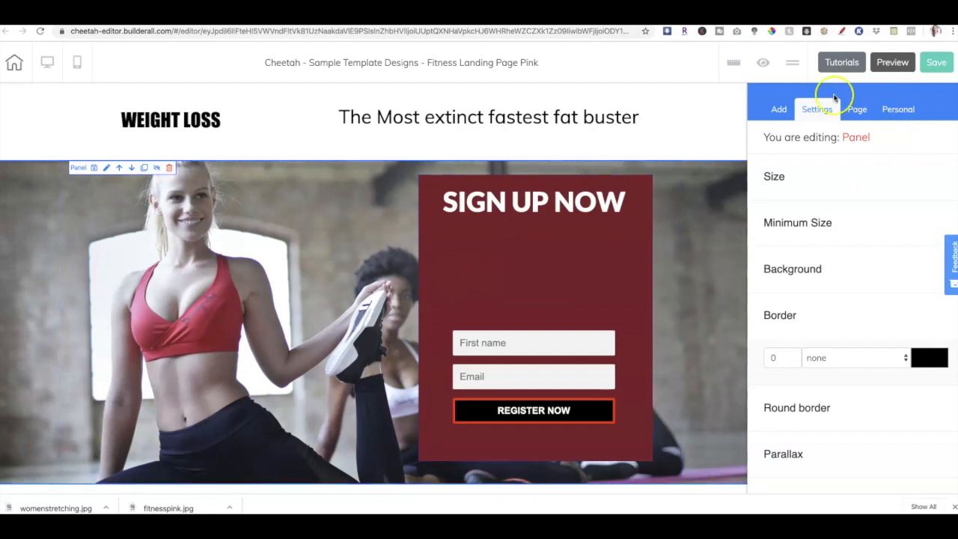
# - Add a center-aligned Title H5 text below the SIGN UP NOW heading reading "Download our FREE Fat Lost Report and Discover the Secrets to Fatloss!"
pyautogui.click(781, 110)
pyautogui.click(818, 168)
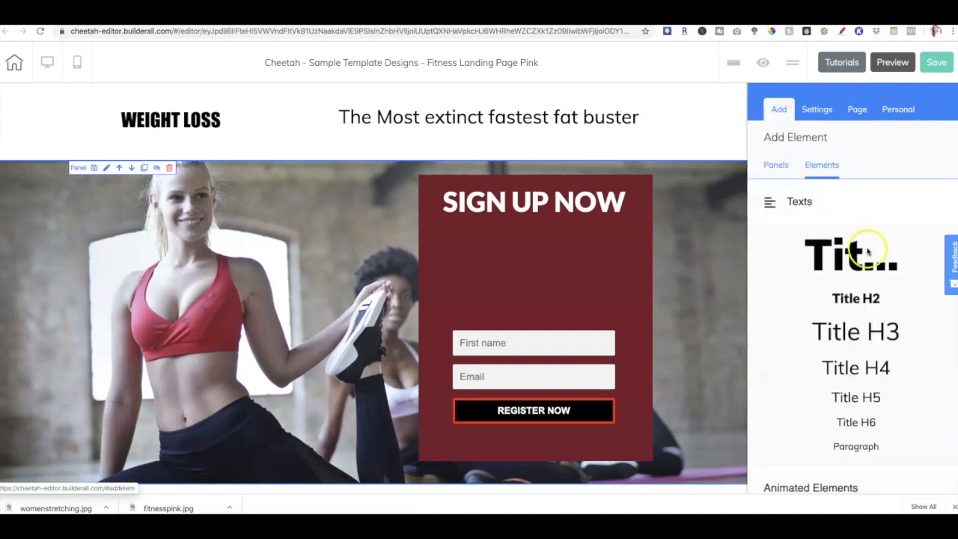
pyautogui.moveTo(860, 402); pyautogui.dragTo(503, 237)
pyautogui.doubleClick(477, 234)
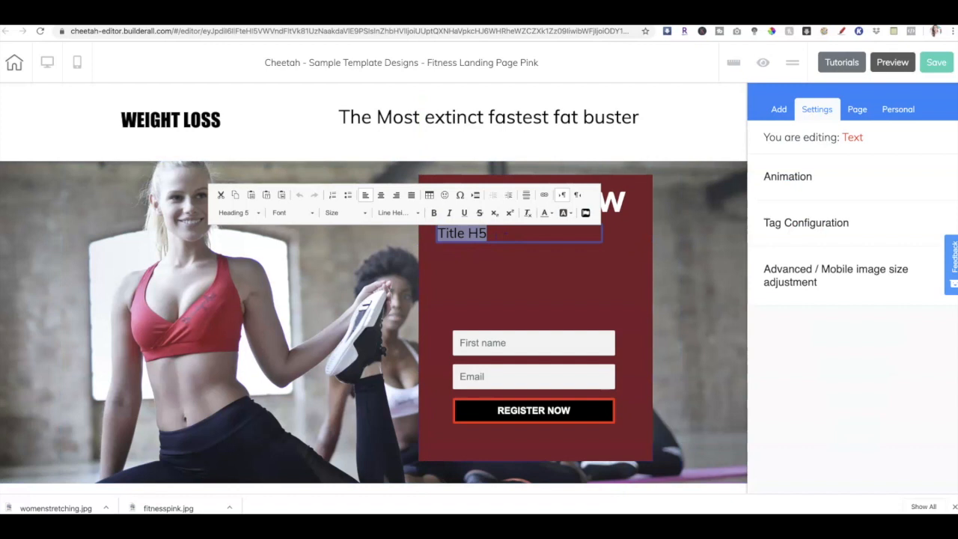
pyautogui.write('Download our FREE')
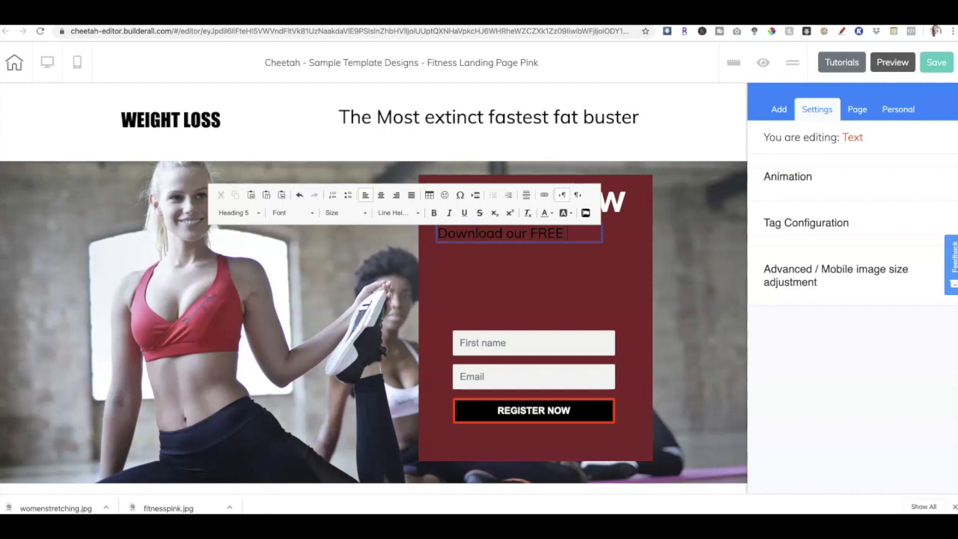
pyautogui.write(' Fat Lost Report and D')
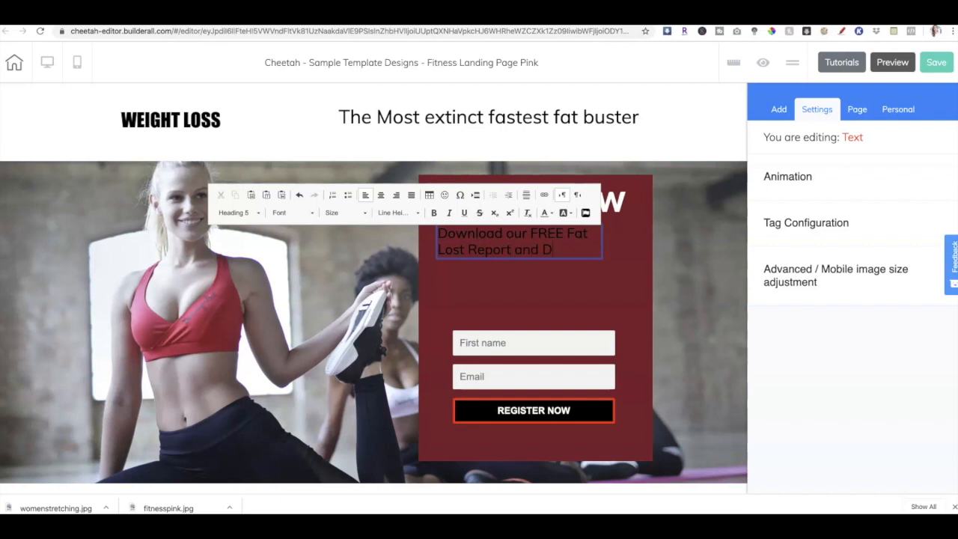
pyautogui.write('iscoer th')
pyautogui.press('BackSpace')
pyautogui.press('BackSpace')
pyautogui.press('BackSpace')
pyautogui.write('the Secrets to Fatloss!')
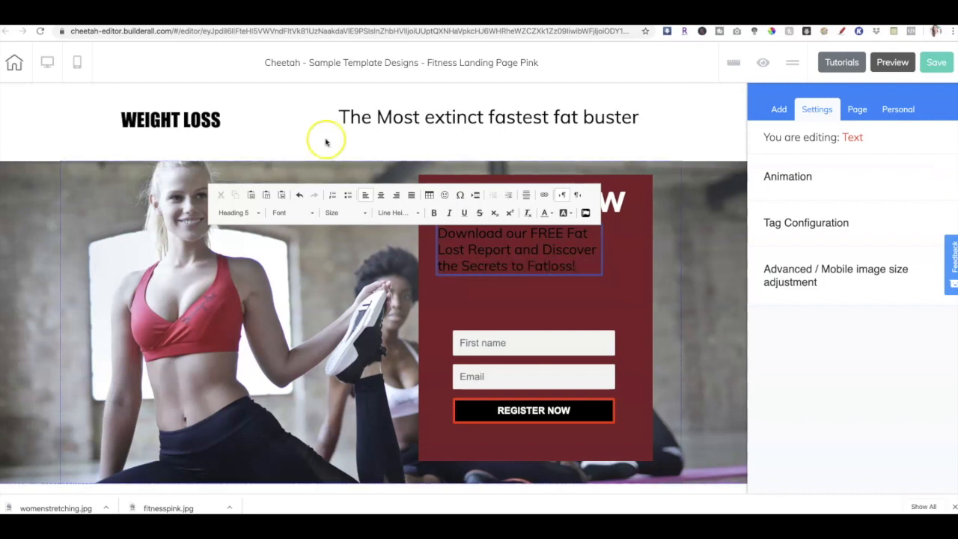
pyautogui.click(380, 197)
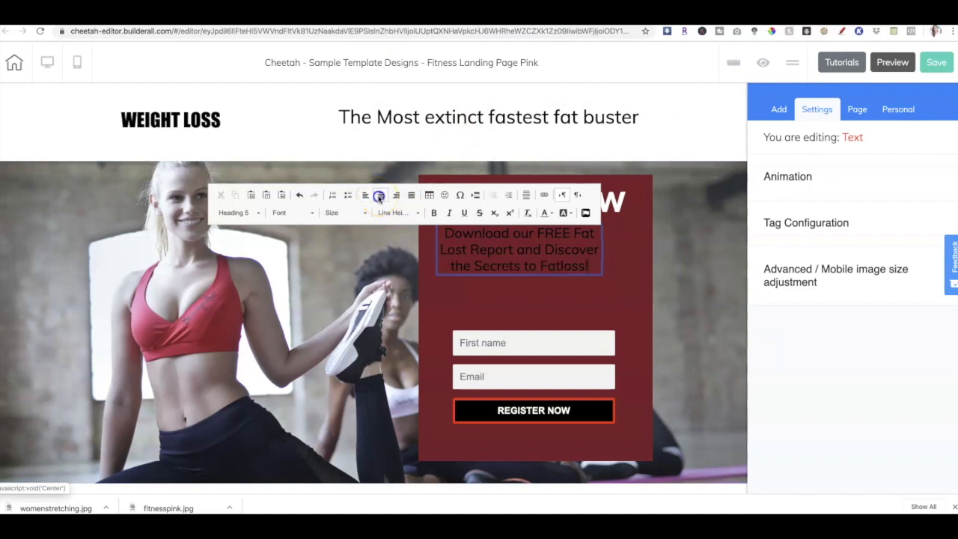
# - Color the whole free-report text white and move it to the box's center line beneath the SIGN UP NOW heading
pyautogui.moveTo(446, 235); pyautogui.dragTo(588, 266)
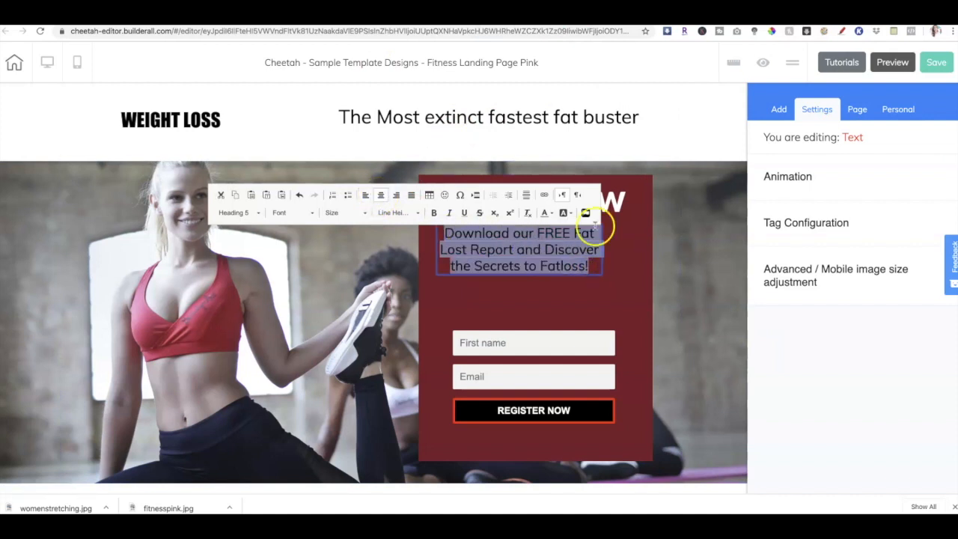
pyautogui.click(549, 214)
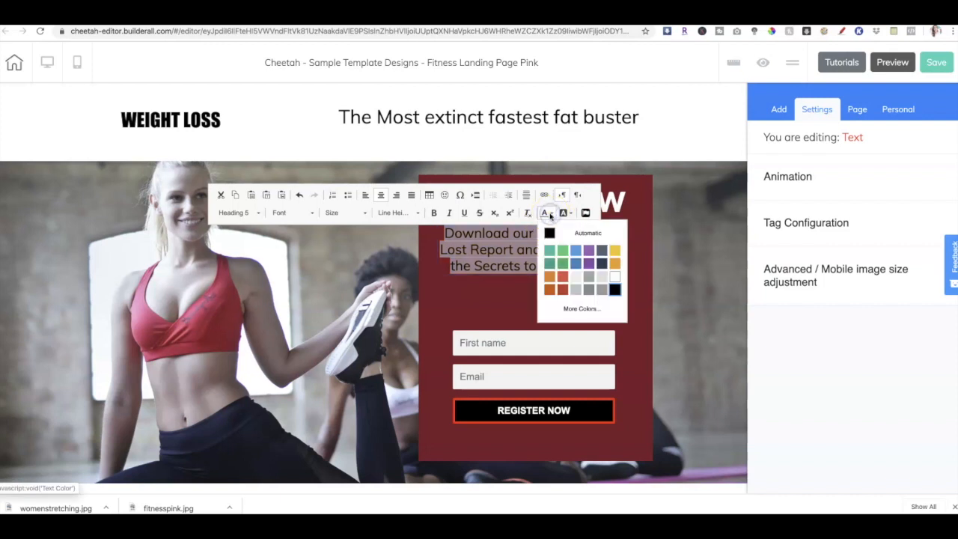
pyautogui.click(615, 277)
pyautogui.click(629, 277)
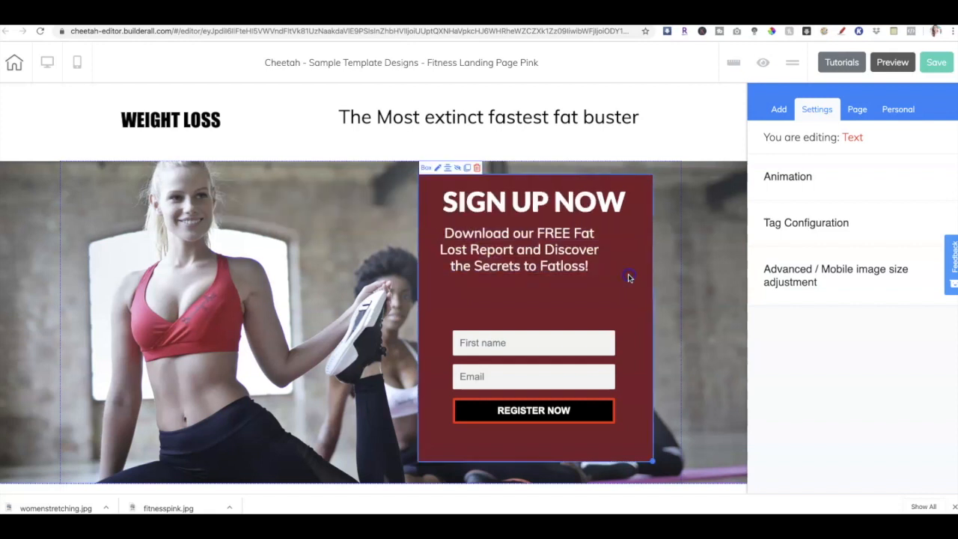
pyautogui.moveTo(582, 263); pyautogui.dragTo(599, 268)
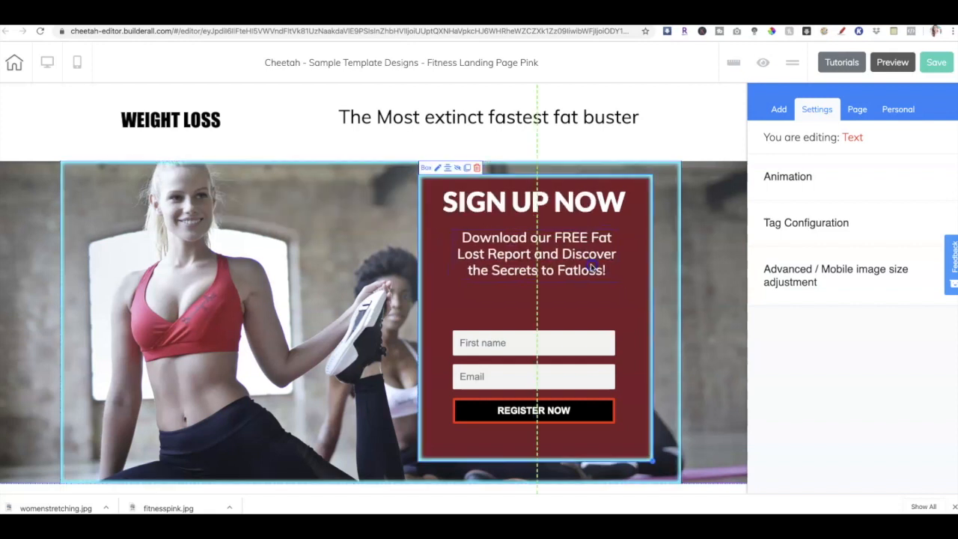
pyautogui.click(692, 294)
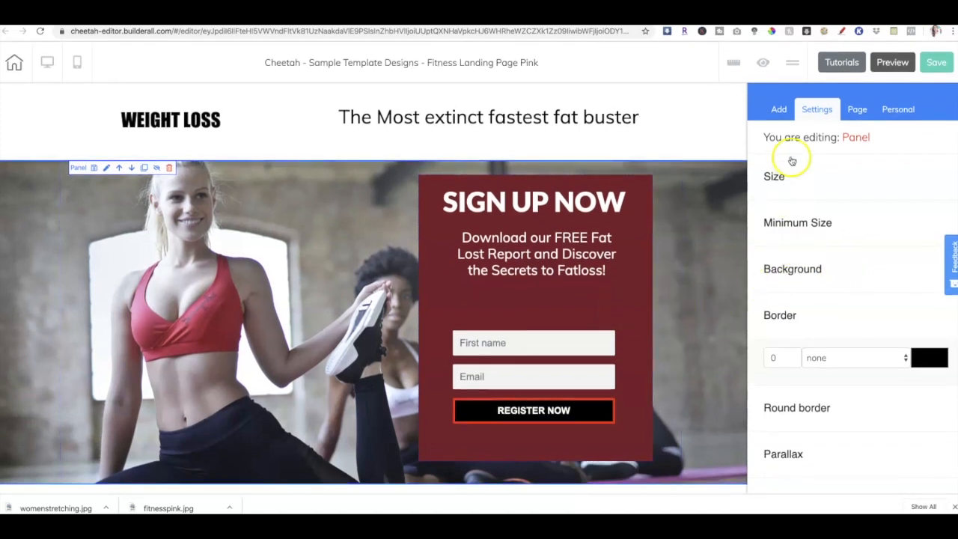
# - Add the ready-made Contents - 07 panel, with heading, paragraph and button, below the fitness photo panel
pyautogui.click(780, 110)
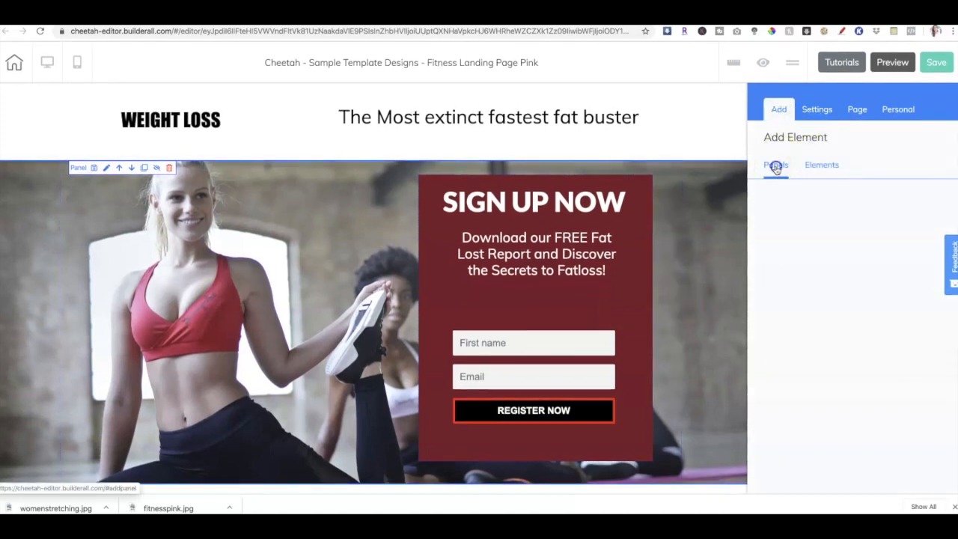
pyautogui.click(776, 167)
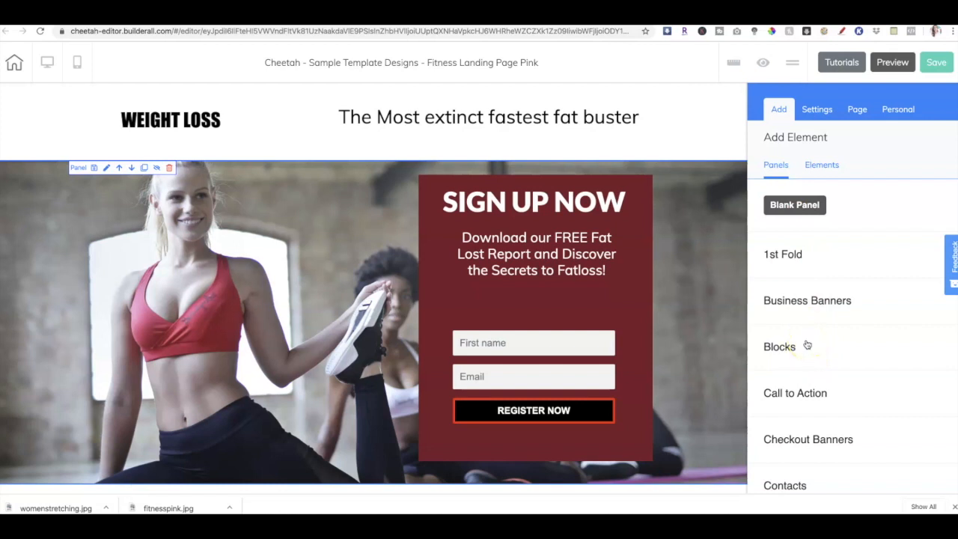
pyautogui.scroll(-3, 807, 345)
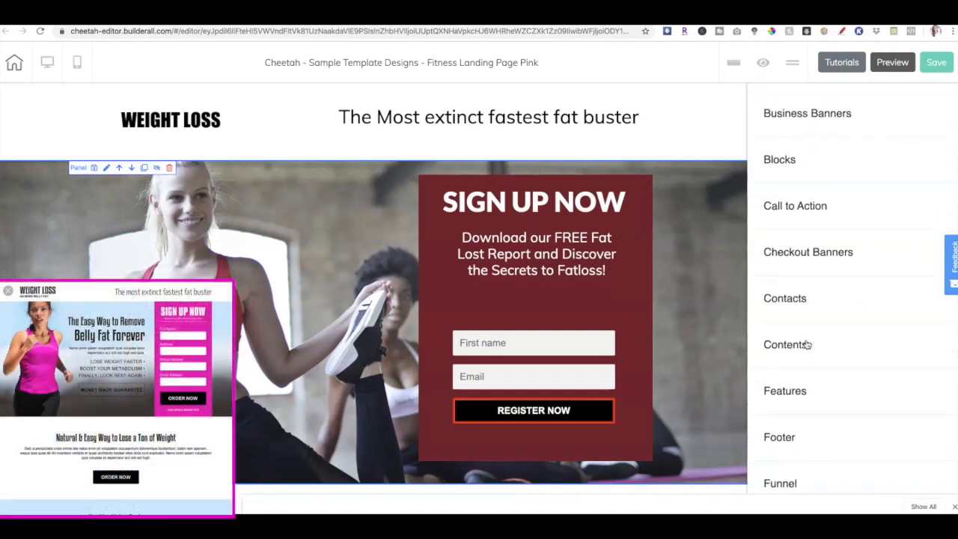
pyautogui.click(804, 345)
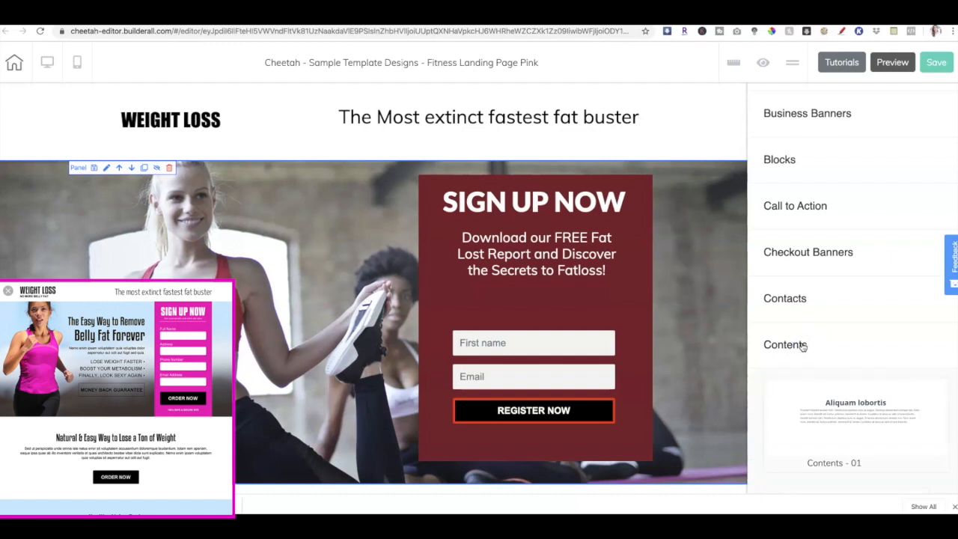
pyautogui.scroll(-6, 856, 379)
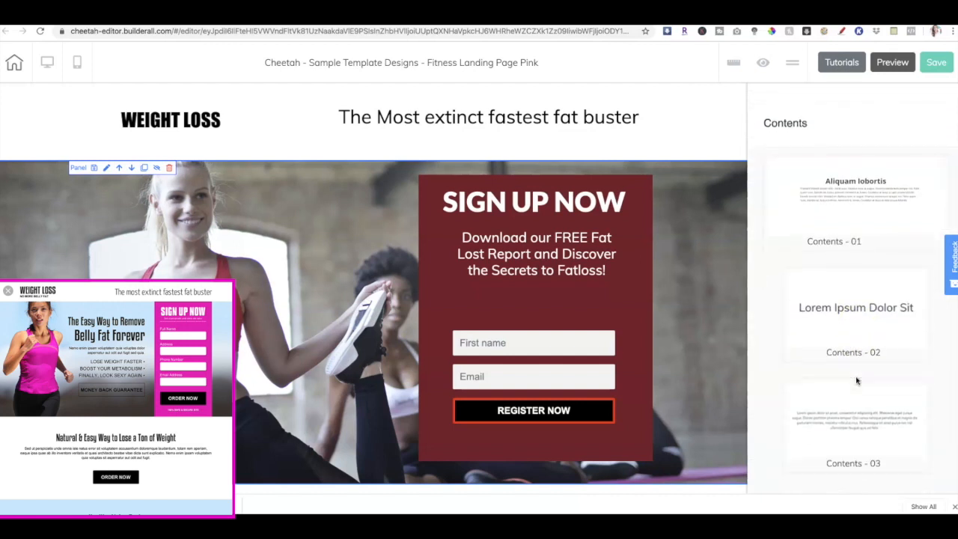
pyautogui.scroll(-8, 856, 380)
pyautogui.click(822, 355)
pyautogui.moveTo(772, 344); pyautogui.dragTo(788, 356)
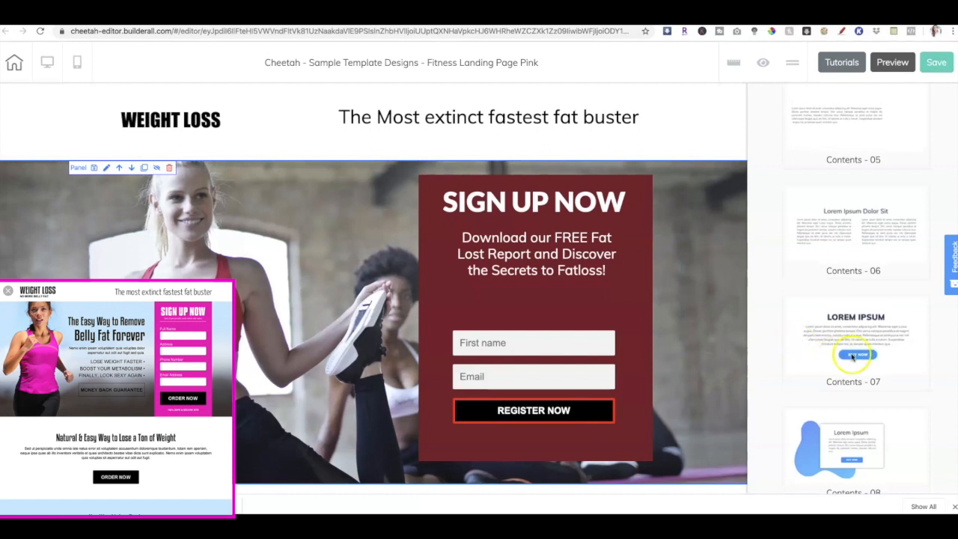
pyautogui.moveTo(852, 358); pyautogui.dragTo(892, 355)
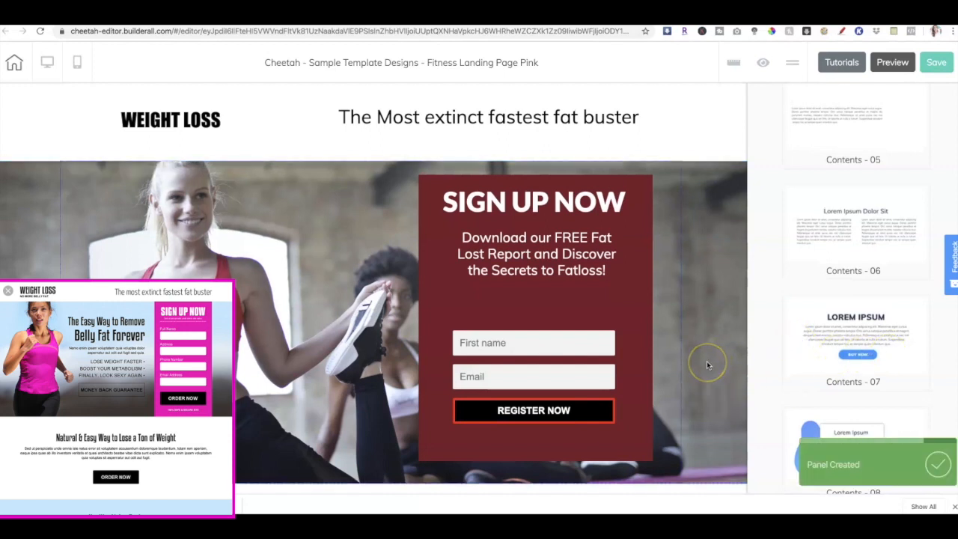
pyautogui.scroll(-3, 707, 364)
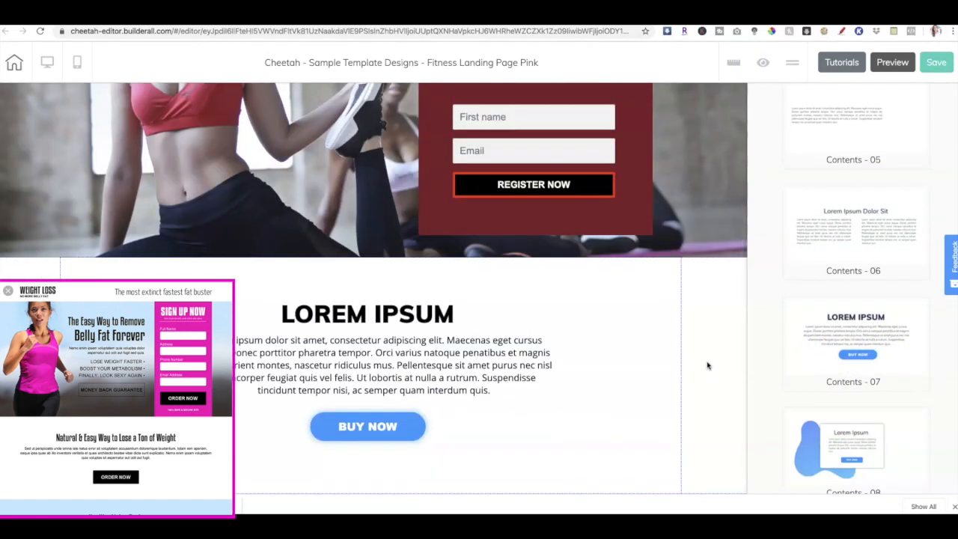
# - Replace the LOREM IPSUM heading in the new panel with "NATURAL & EASY WAY TO LOSE A TONE OF WEIGHT"
pyautogui.click(305, 312)
pyautogui.moveTo(268, 315); pyautogui.dragTo(459, 317)
pyautogui.write('na')
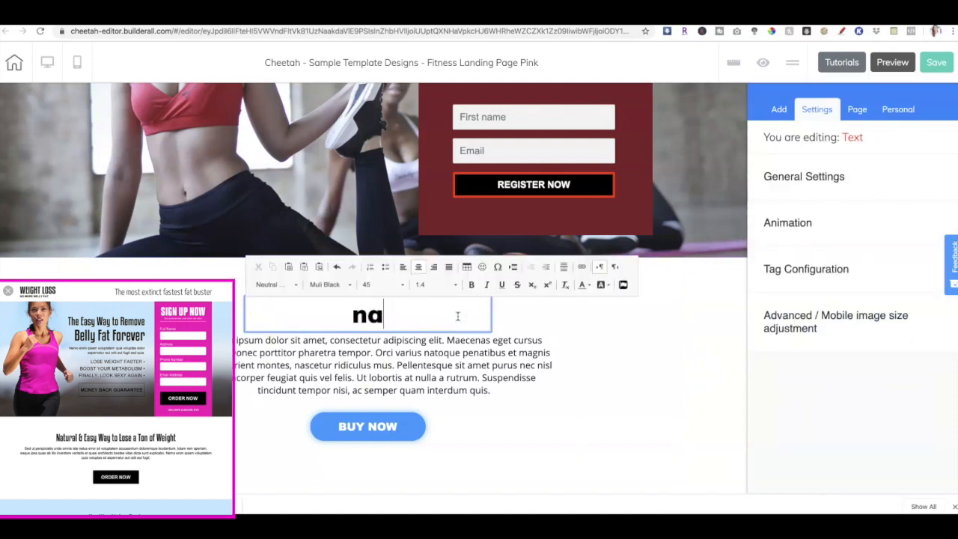
pyautogui.write('tural ')
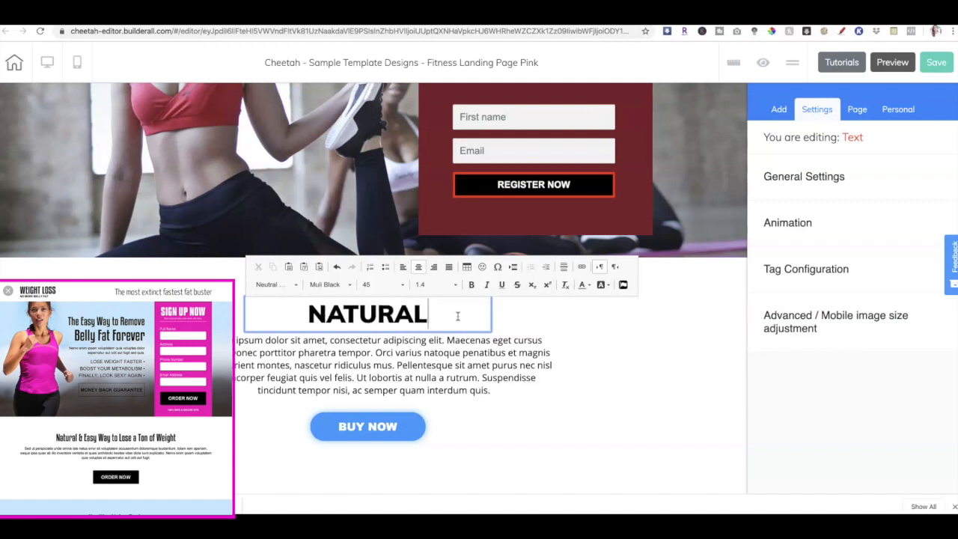
pyautogui.write('& ')
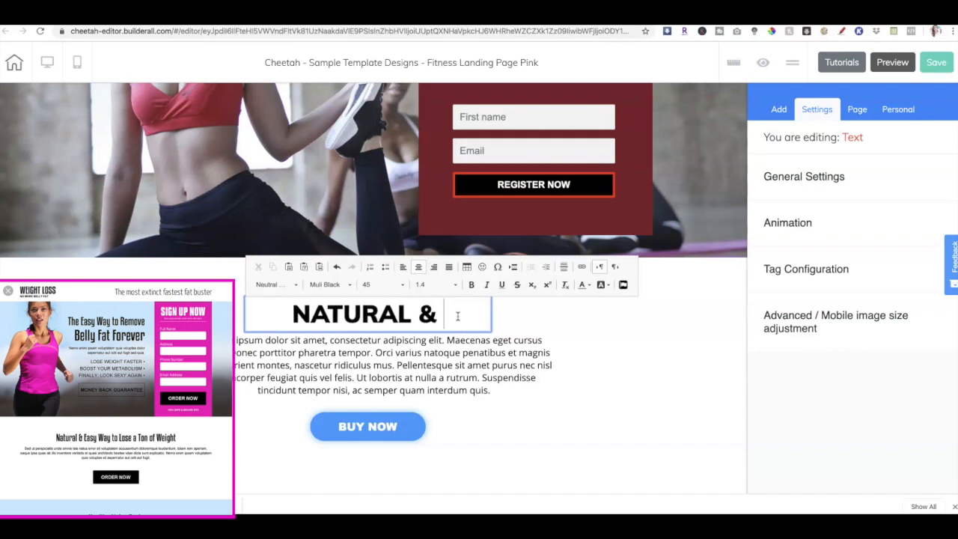
pyautogui.write('EASY WAY TO LO')
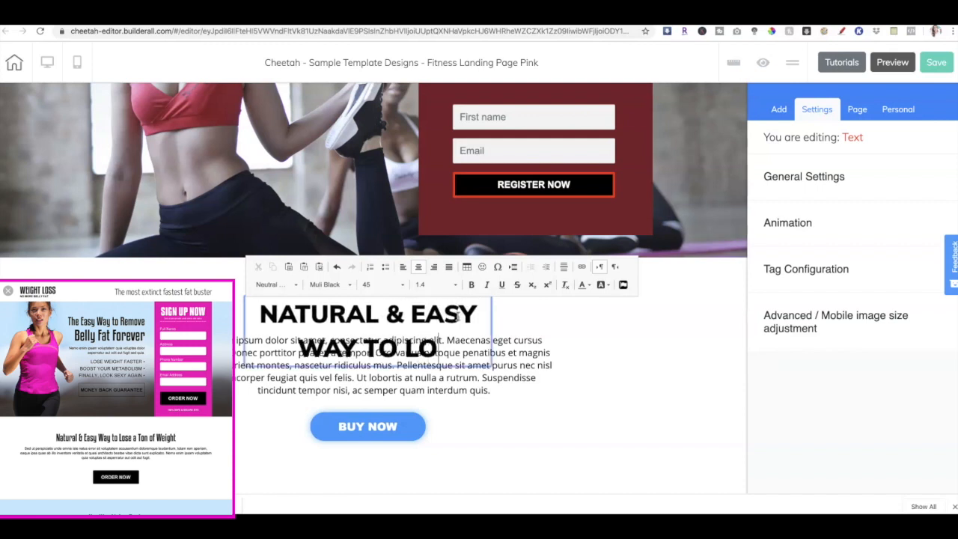
pyautogui.write('SE A TONE OF WEIGHT')
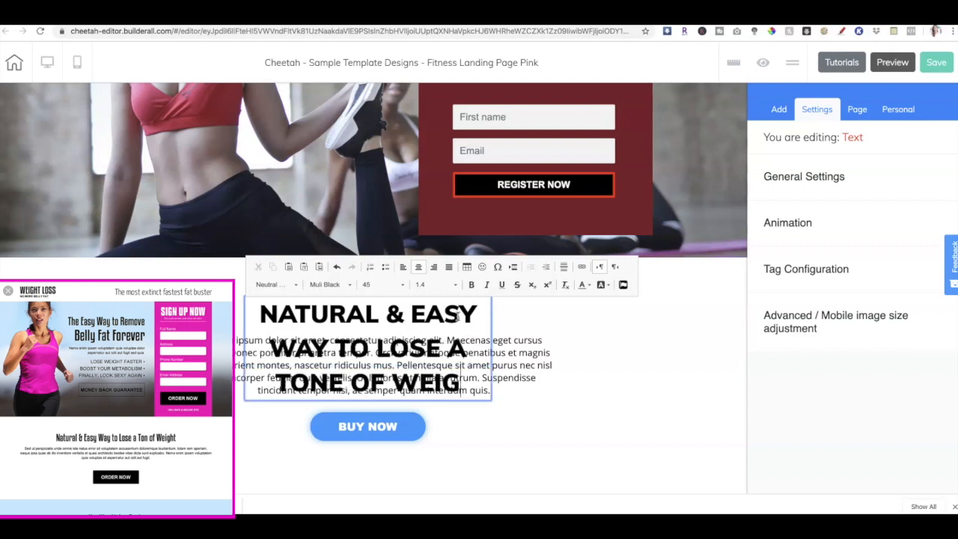
pyautogui.click(597, 361)
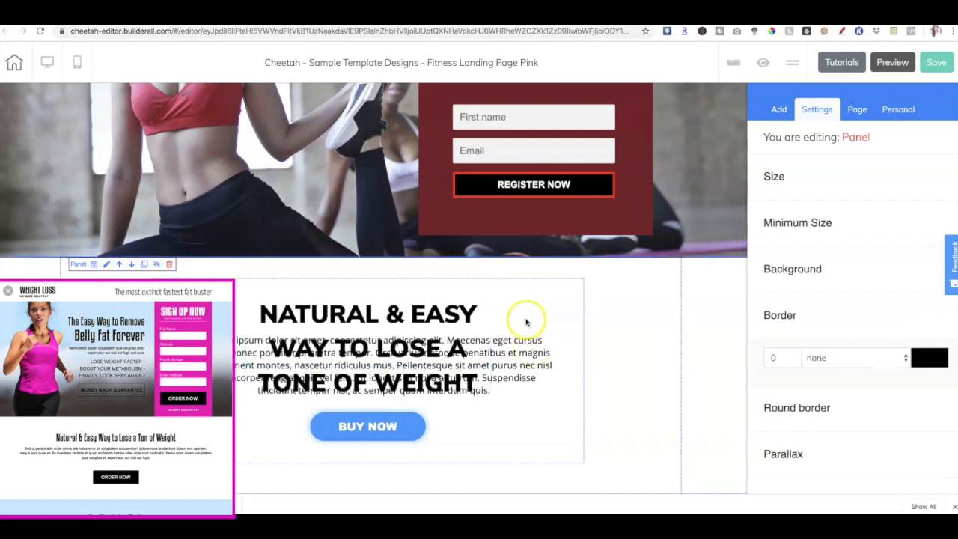
# - Widen the content box to nearly the full panel width and stretch the NATURAL & EASY heading across it
pyautogui.click(458, 299)
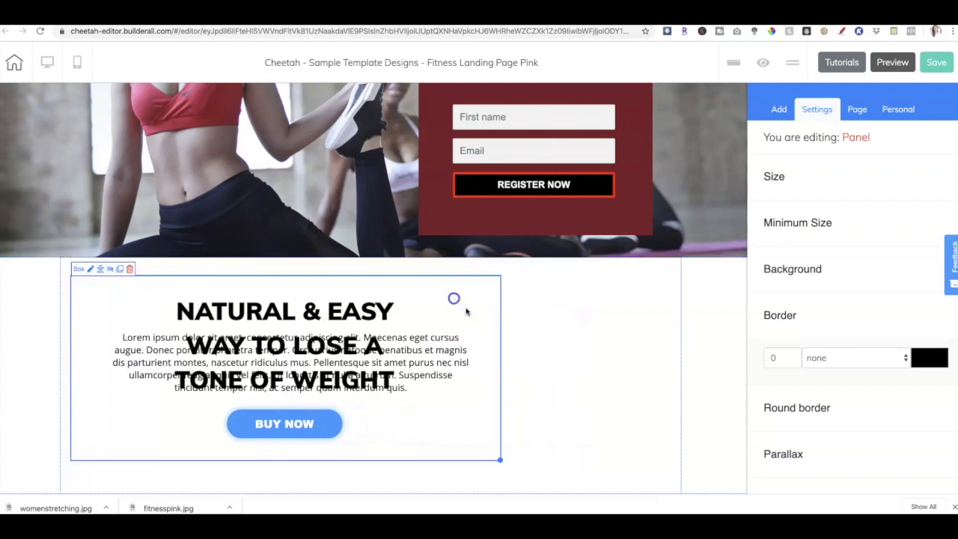
pyautogui.moveTo(500, 460); pyautogui.dragTo(672, 465)
pyautogui.moveTo(342, 306); pyautogui.dragTo(265, 300)
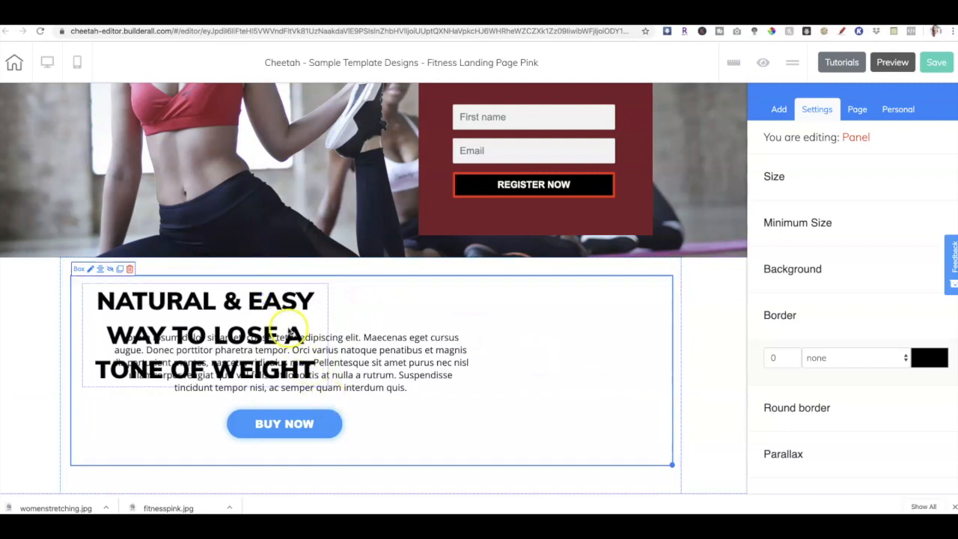
pyautogui.click(320, 296)
pyautogui.moveTo(327, 385); pyautogui.dragTo(618, 326)
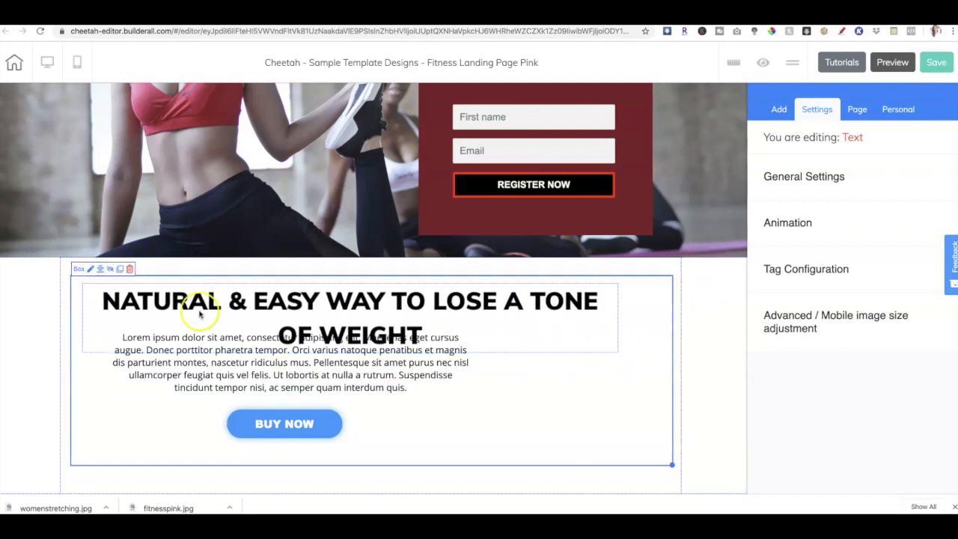
# - Set the whole NATURAL & EASY heading to font size 40 and widen its text frame to fit on one line
pyautogui.doubleClick(97, 299)
pyautogui.moveTo(96, 300); pyautogui.dragTo(424, 335)
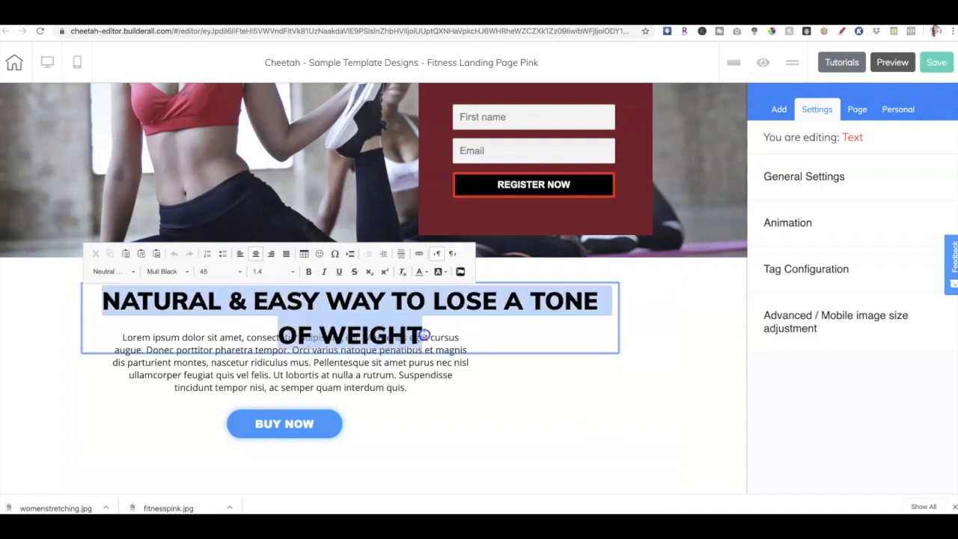
pyautogui.click(238, 272)
pyautogui.scroll(2, 229, 320)
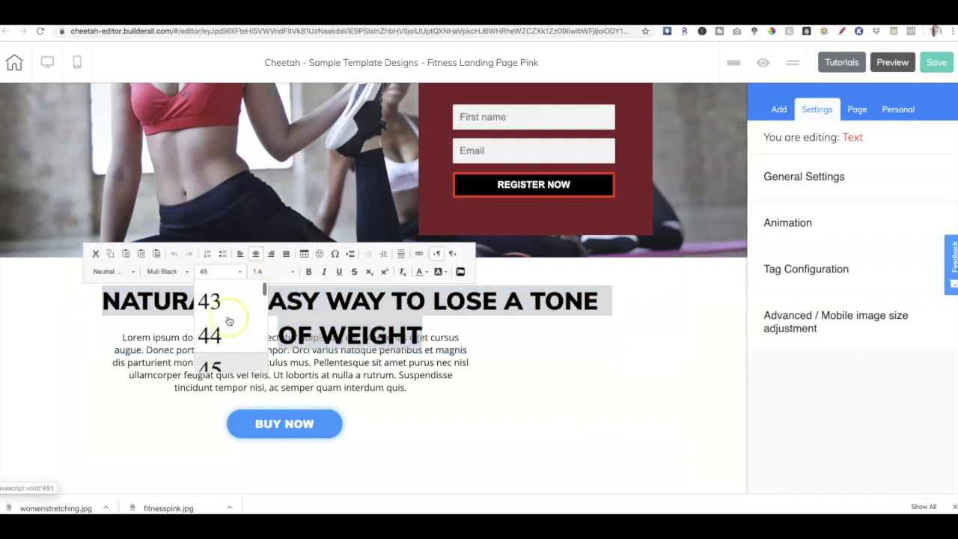
pyautogui.scroll(2, 229, 320)
pyautogui.click(229, 299)
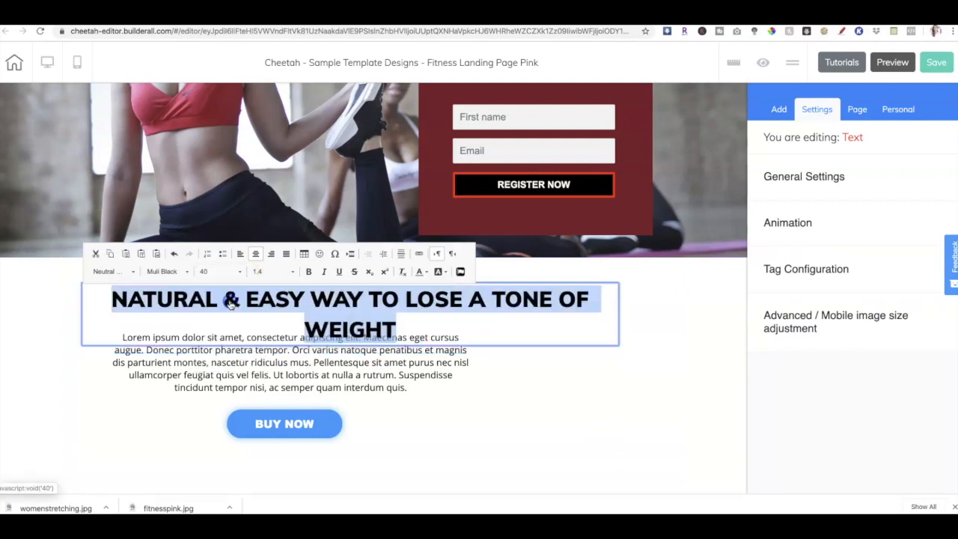
pyautogui.click(617, 343)
pyautogui.moveTo(615, 341); pyautogui.dragTo(663, 334)
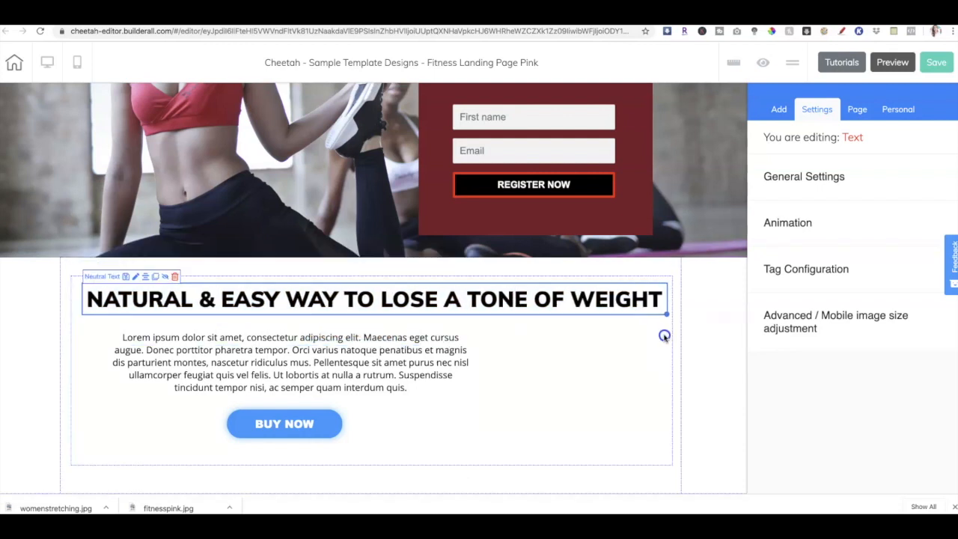
# - Center the heading, the lorem ipsum paragraph and the BUY NOW button horizontally within the content box
pyautogui.click(149, 297)
pyautogui.click(146, 277)
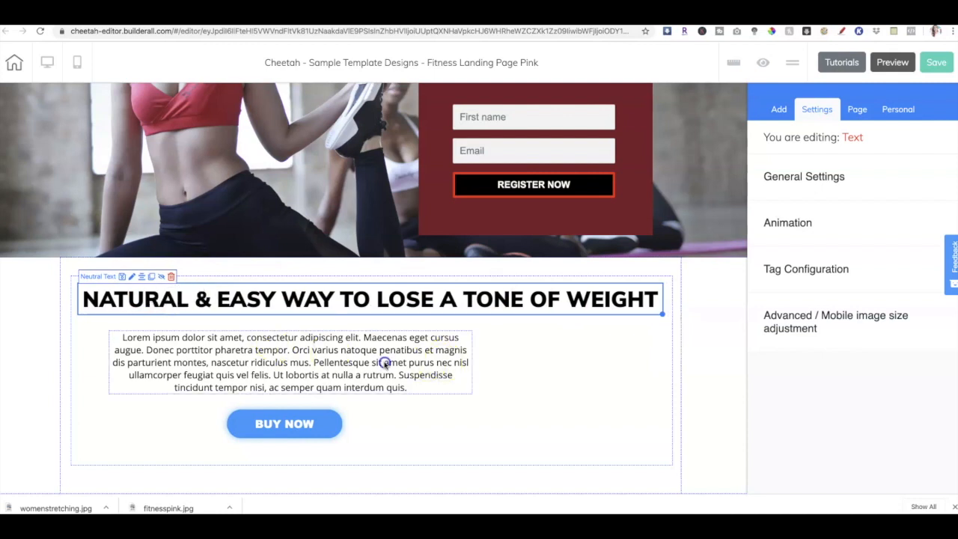
pyautogui.click(384, 363)
pyautogui.click(172, 324)
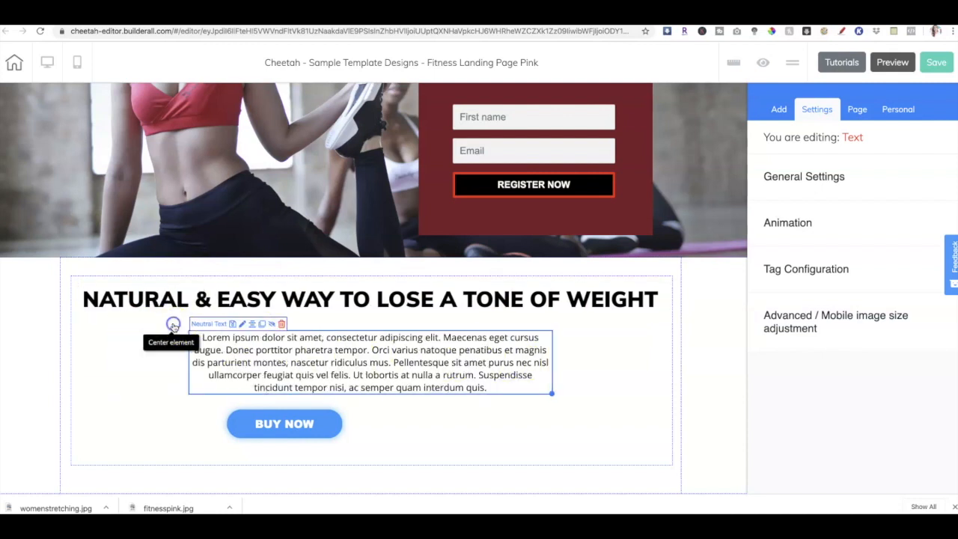
pyautogui.click(303, 425)
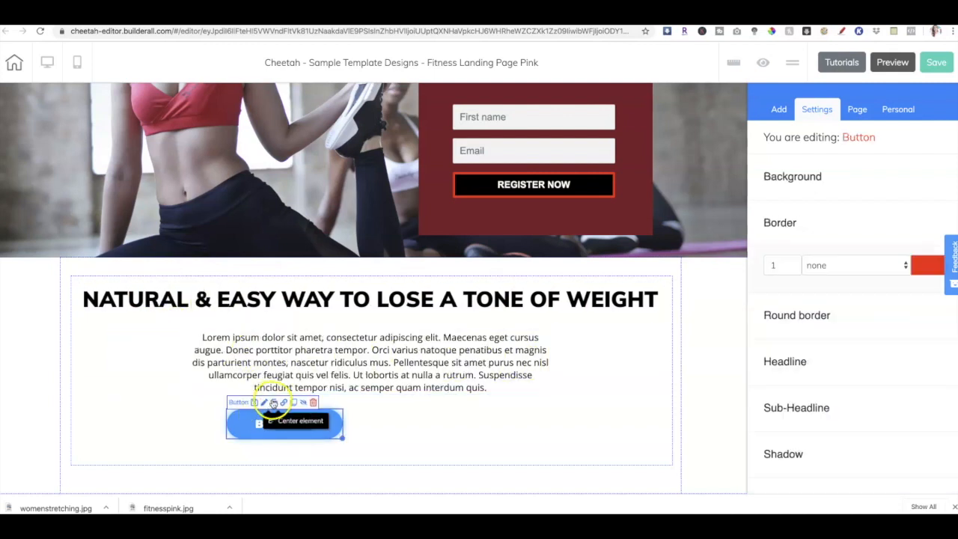
pyautogui.click(274, 402)
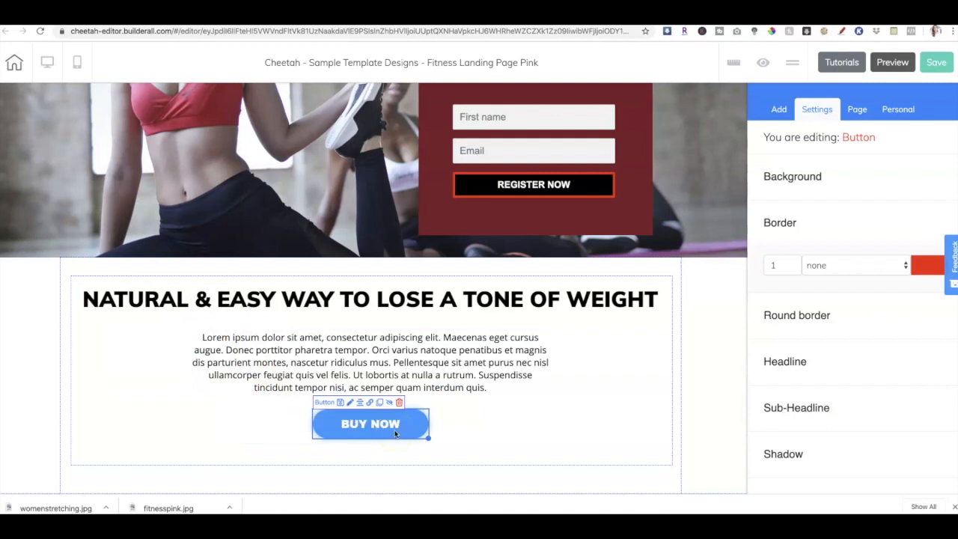
# - Change the BUY NOW button's headline to "ORDER NOW" and set its font size to 27
pyautogui.click(783, 362)
pyautogui.moveTo(815, 377); pyautogui.dragTo(765, 376)
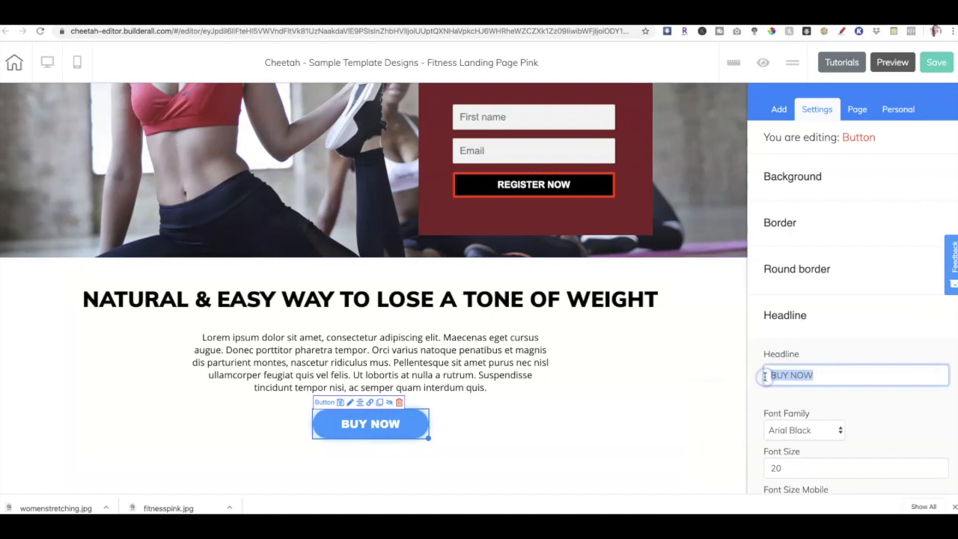
pyautogui.write('ORDER NOW')
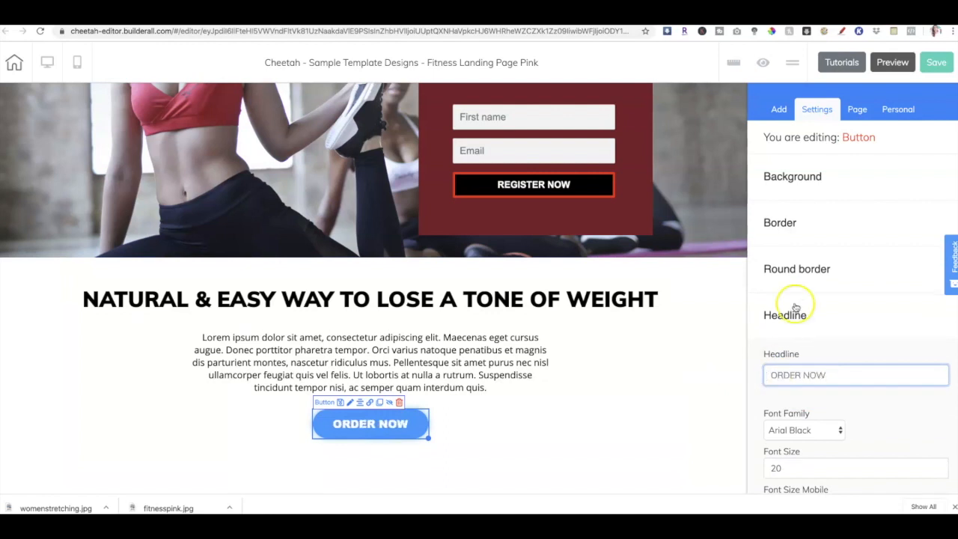
pyautogui.scroll(-1, 838, 415)
pyautogui.doubleClick(939, 442)
pyautogui.click(939, 441)
pyautogui.click(938, 441)
pyautogui.click(939, 441)
pyautogui.click(939, 441)
# - Widen the ORDER NOW button around its larger text and center it again in the content box
pyautogui.moveTo(429, 437); pyautogui.dragTo(507, 440)
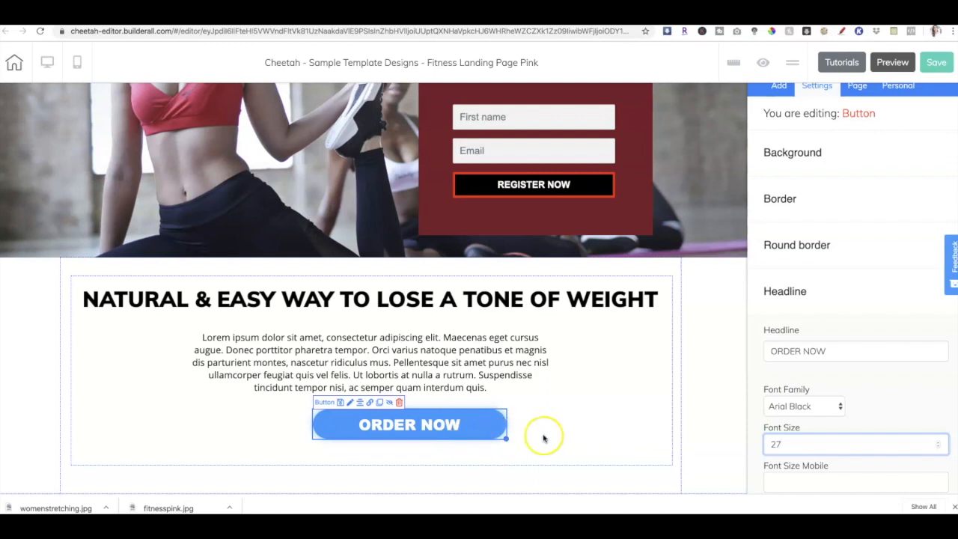
pyautogui.moveTo(507, 440)
pyautogui.mouseDown()
pyautogui.moveTo(483, 434)
pyautogui.moveTo(531, 435)
pyautogui.moveTo(488, 434)
pyautogui.moveTo(499, 438)
pyautogui.mouseUp()
pyautogui.click(359, 402)
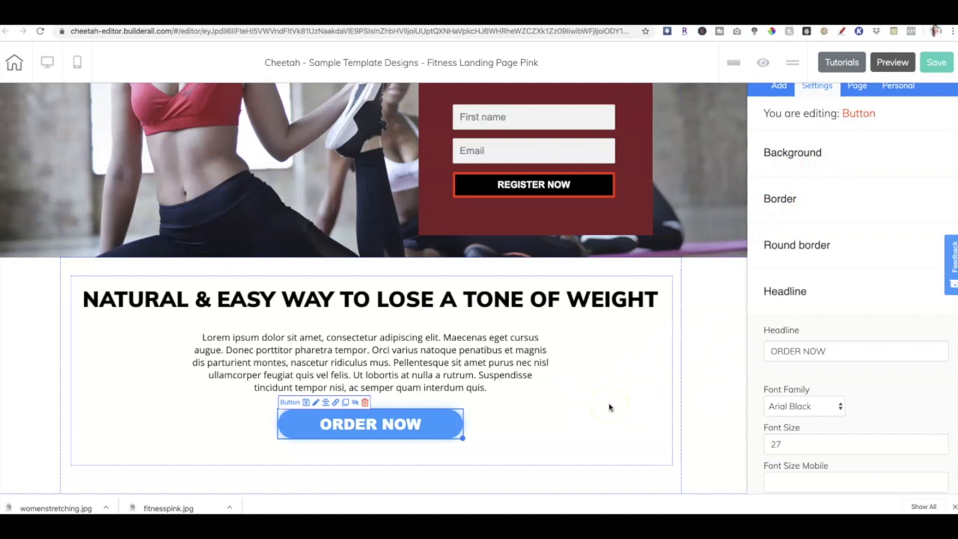
# - Change the ORDER NOW button's background color to black
pyautogui.click(793, 152)
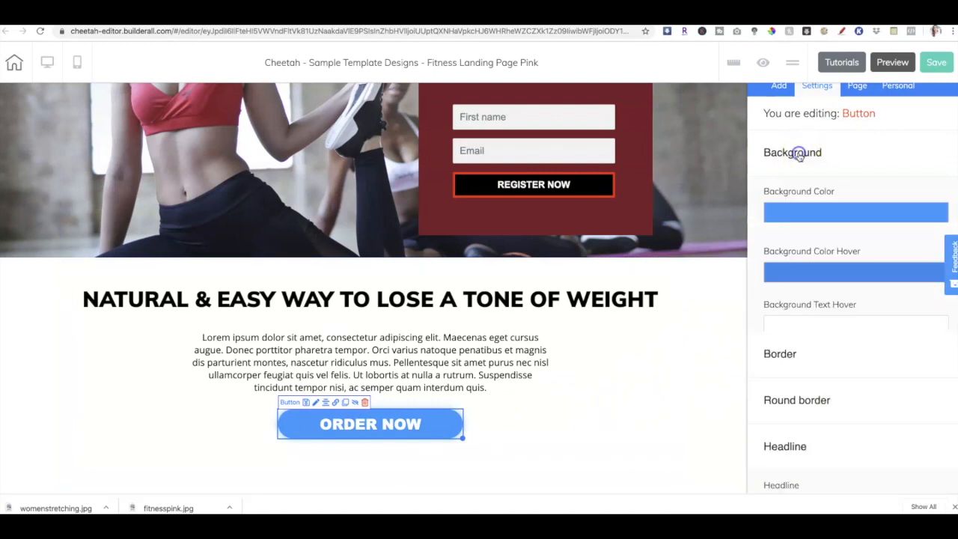
pyautogui.click(799, 217)
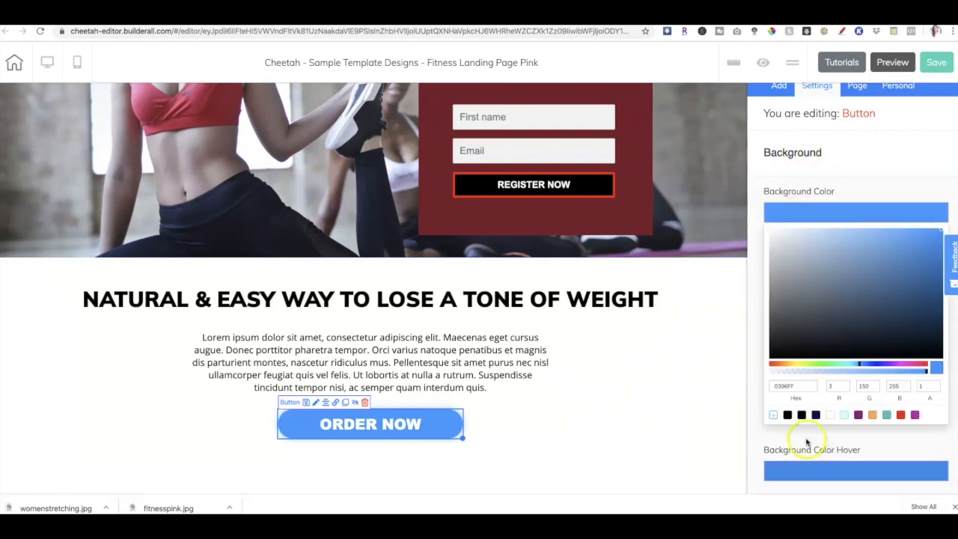
pyautogui.click(801, 416)
pyautogui.click(712, 422)
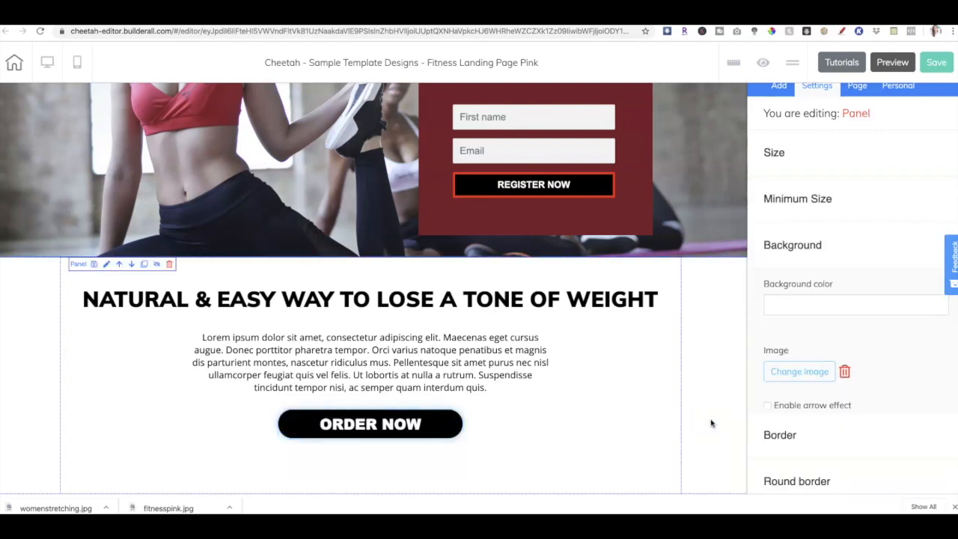
# - Add the ready-made Footers - 06 panel, with menu and copyright line, below the content panel
pyautogui.click(771, 91)
pyautogui.click(775, 165)
pyautogui.click(787, 210)
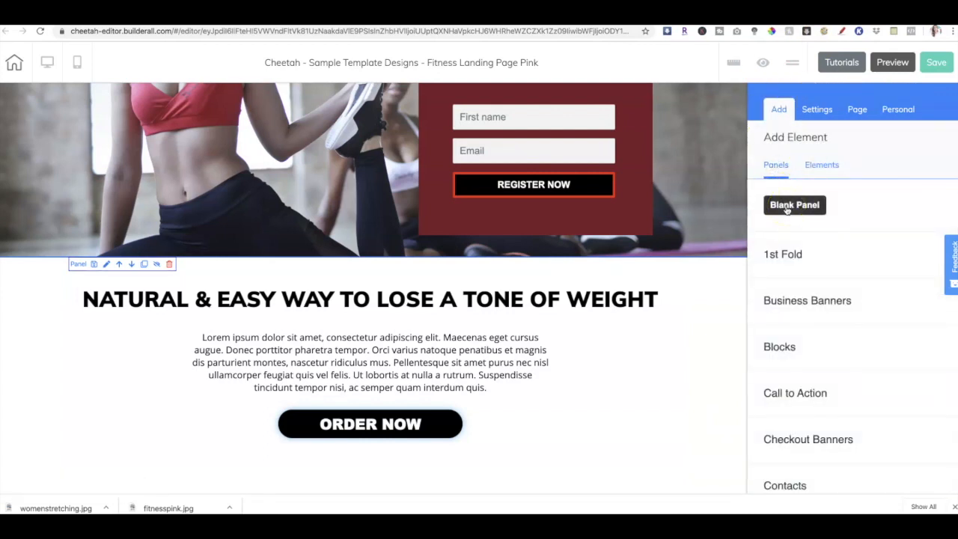
pyautogui.click(785, 253)
pyautogui.scroll(-5, 786, 247)
pyautogui.click(785, 219)
pyautogui.click(780, 311)
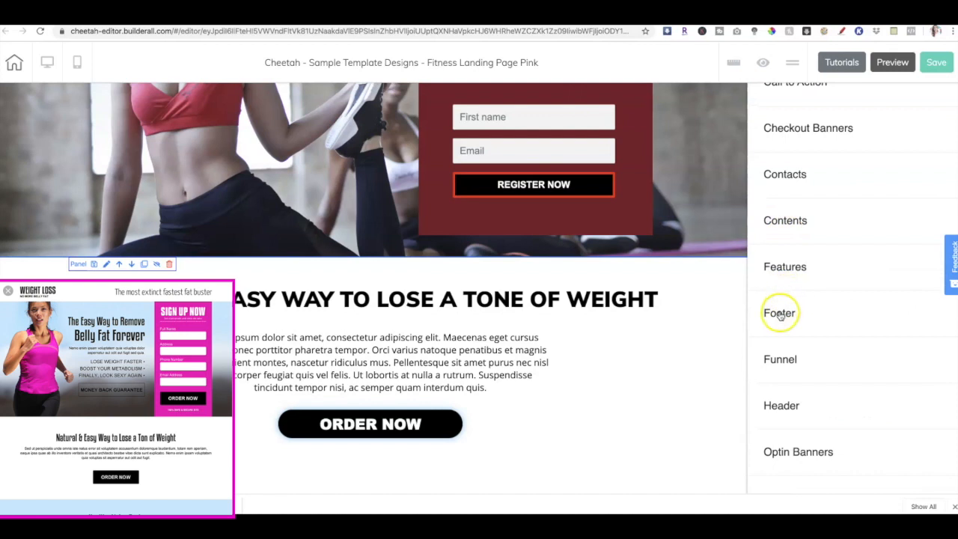
pyautogui.scroll(-10, 818, 326)
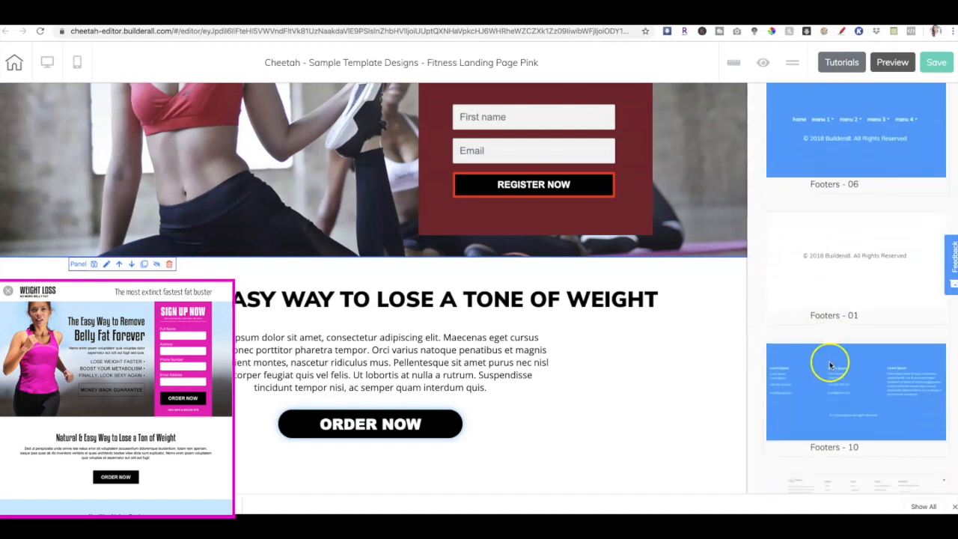
pyautogui.click(816, 163)
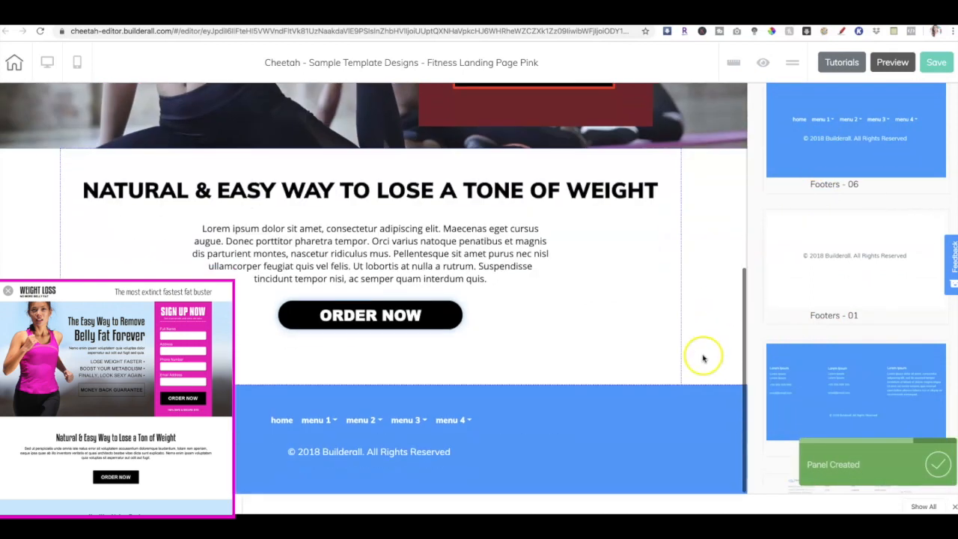
# - Set the footer panel's background color to the light aqua swatch C9FFFF
pyautogui.click(696, 405)
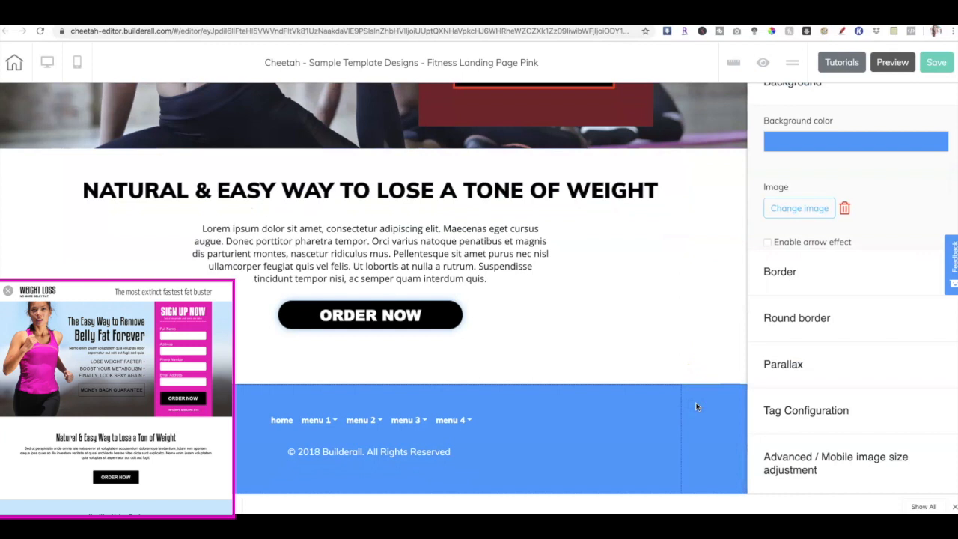
pyautogui.scroll(3, 807, 228)
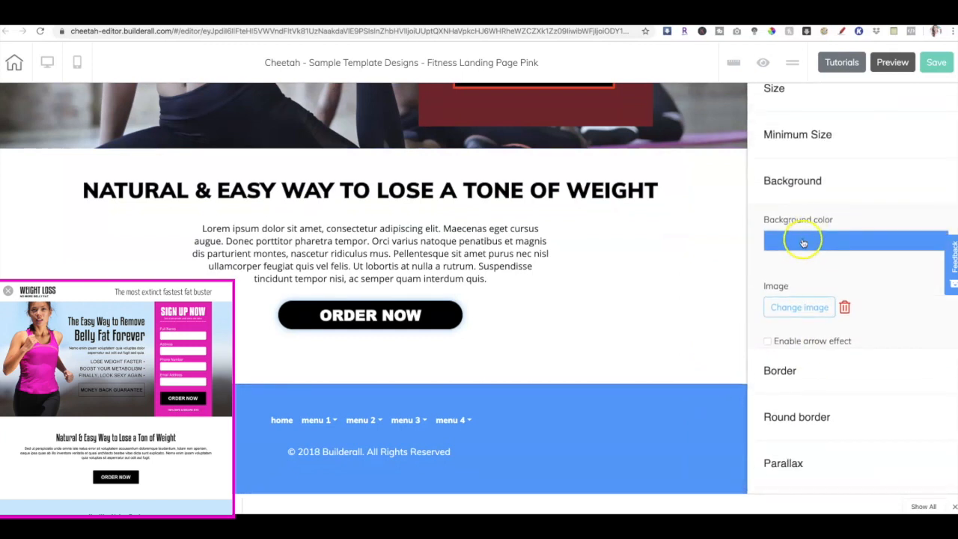
pyautogui.click(803, 242)
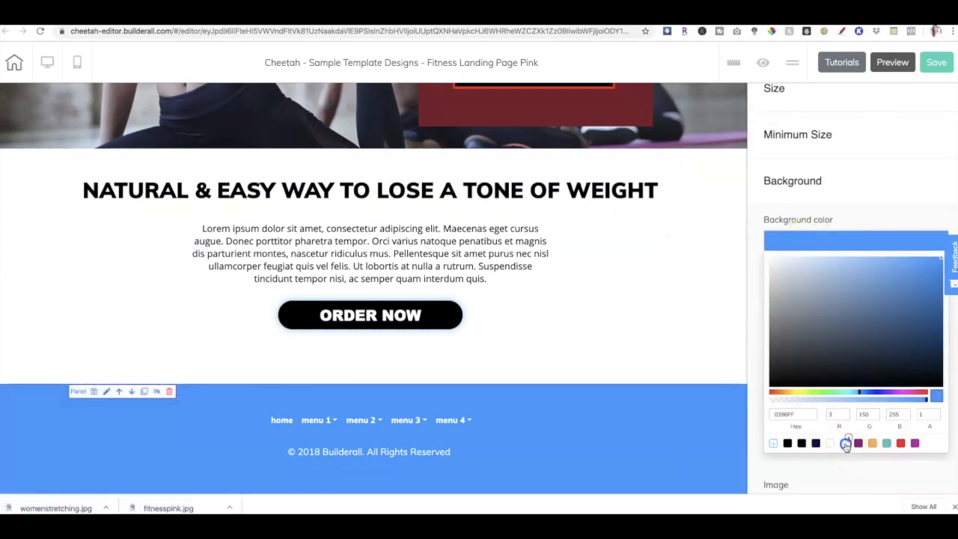
pyautogui.click(846, 445)
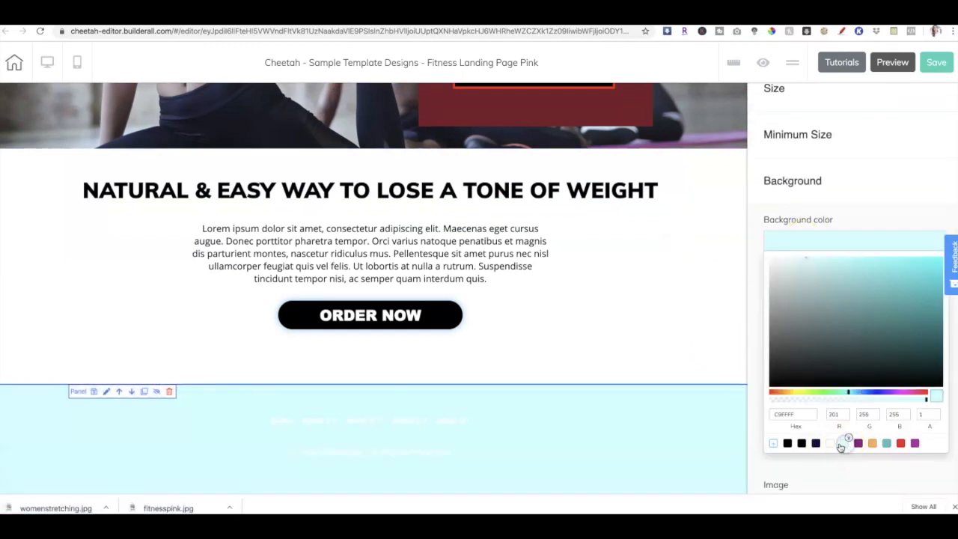
# - Set the font color of the footer's menu items to black (000000)
pyautogui.click(373, 422)
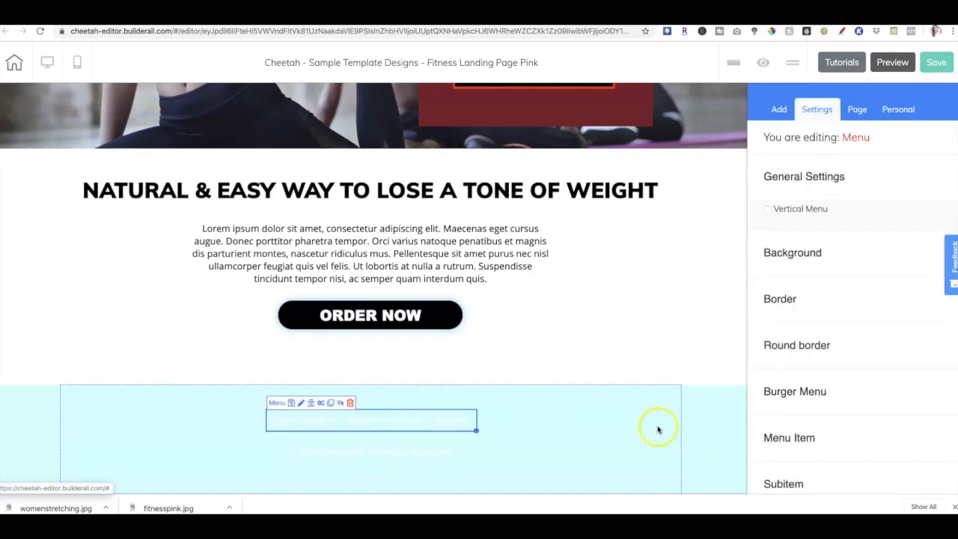
pyautogui.click(796, 437)
pyautogui.scroll(-3, 839, 417)
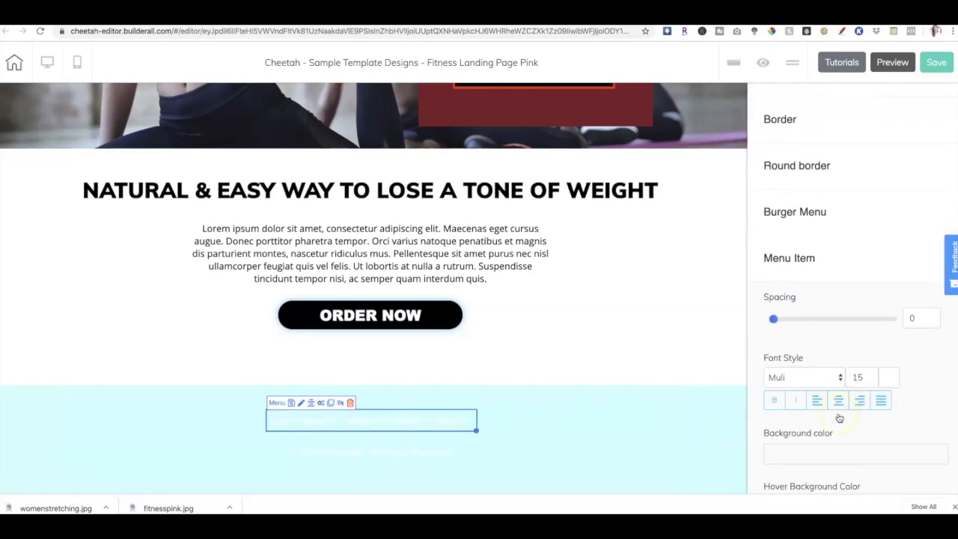
pyautogui.click(889, 365)
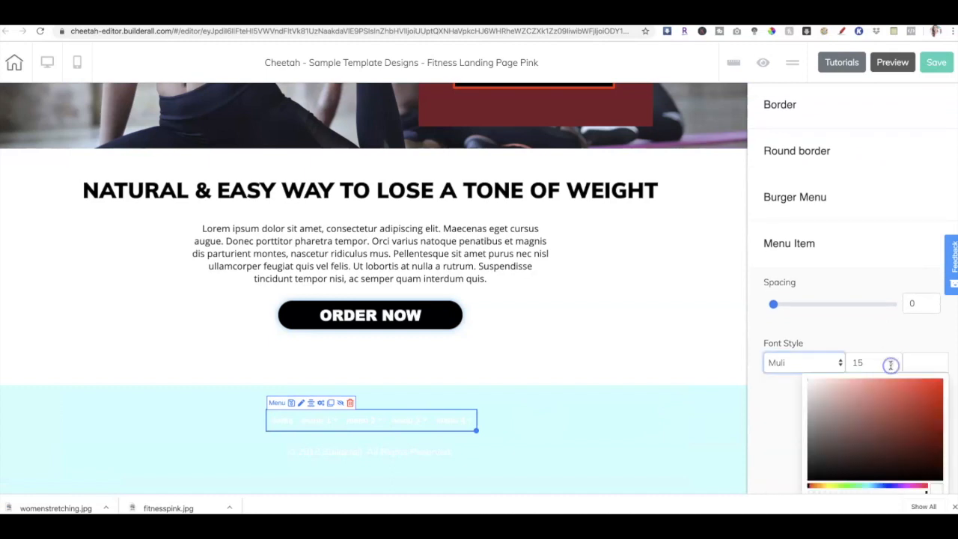
pyautogui.scroll(-3, 839, 485)
pyautogui.click(839, 473)
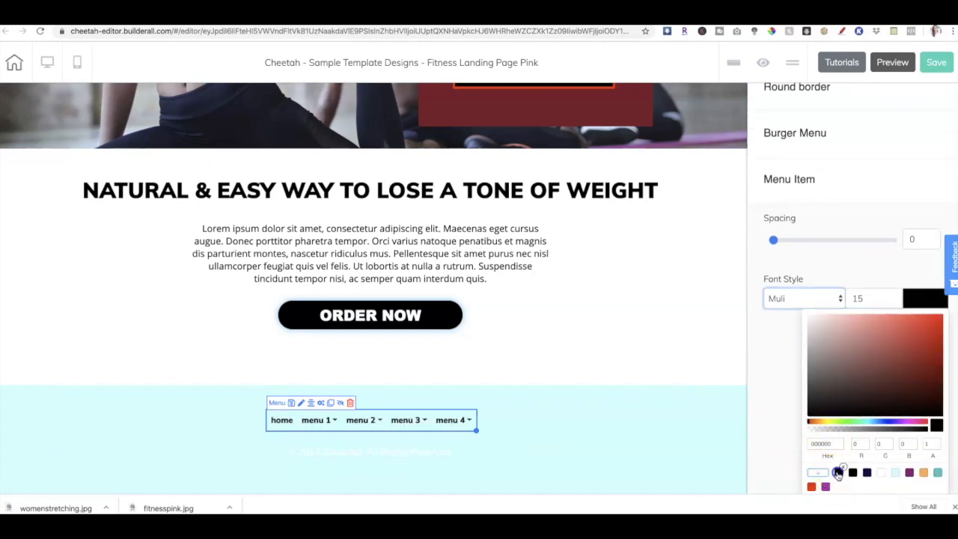
pyautogui.click(595, 450)
# - Recolor the whole footer copyright line from the text color palette so it is dark on the light background
pyautogui.click(358, 451)
pyautogui.doubleClick(330, 456)
pyautogui.moveTo(291, 453); pyautogui.dragTo(409, 457)
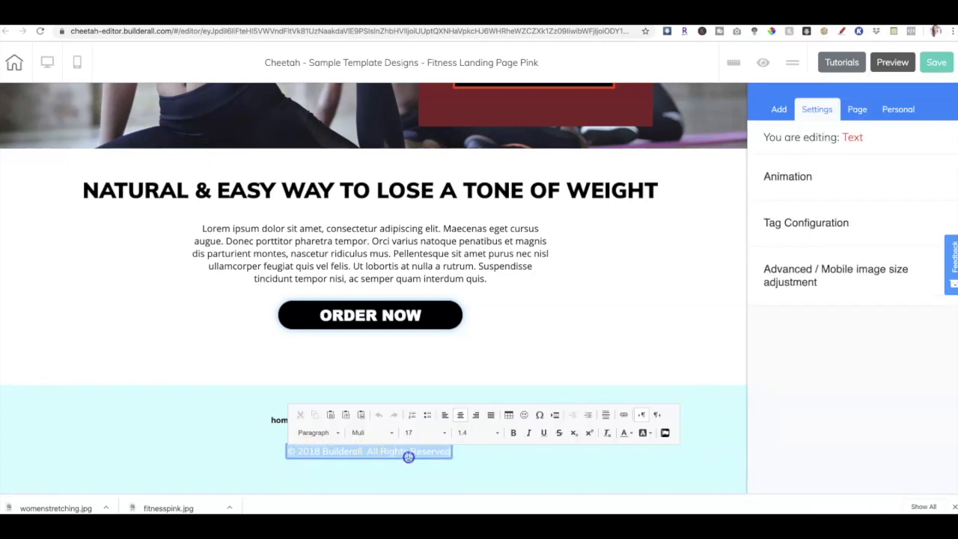
pyautogui.click(631, 432)
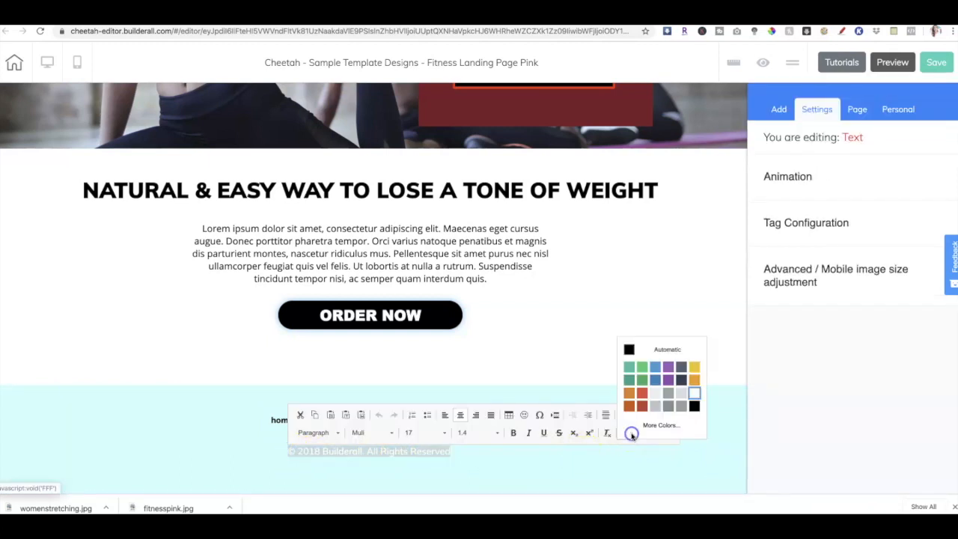
pyautogui.click(680, 408)
pyautogui.click(717, 431)
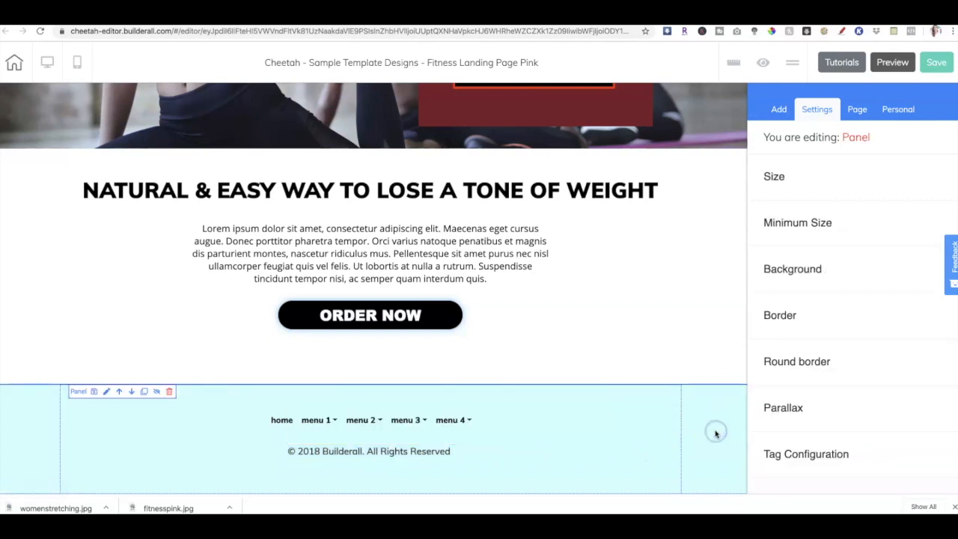
# - Save the finished landing page and publish it to the site's Builderall domain
pyautogui.click(937, 63)
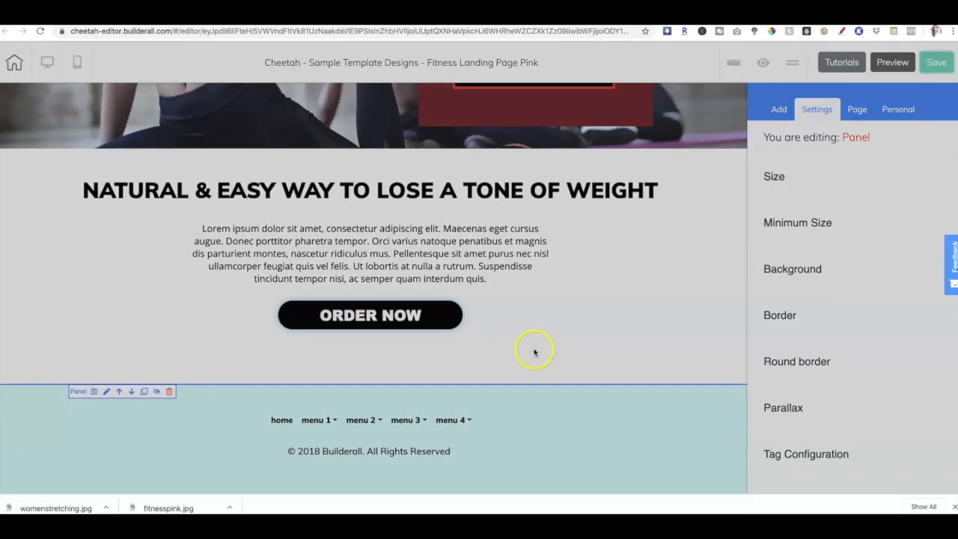
pyautogui.click(561, 316)
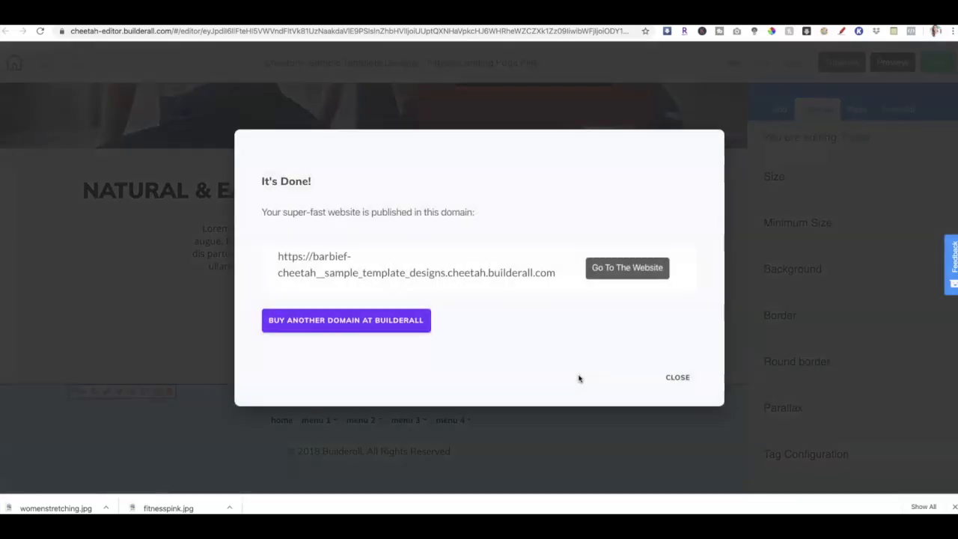
# - Close the publishing confirmation, return to the site's page list and review the live Fitness Landing Page Pink
pyautogui.click(677, 377)
pyautogui.scroll(10, 677, 374)
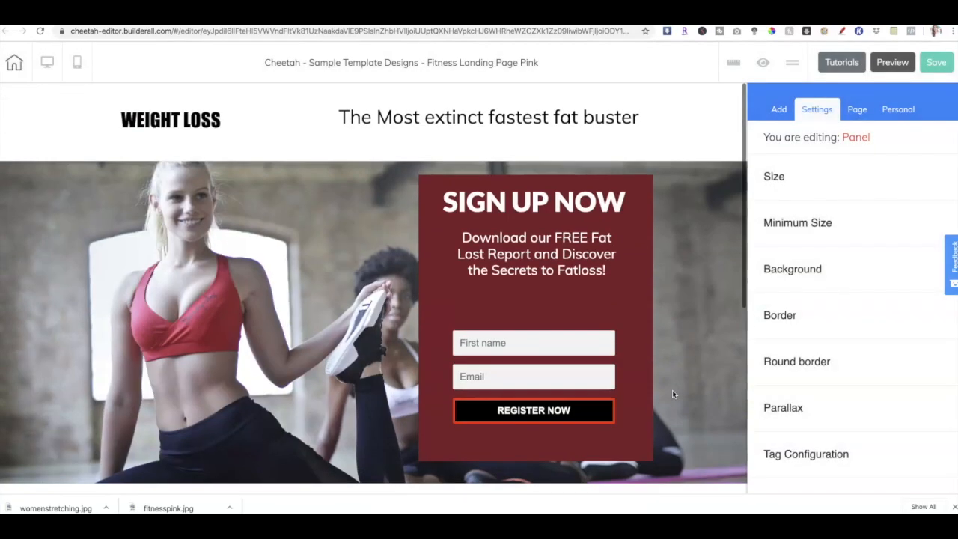
pyautogui.click(14, 63)
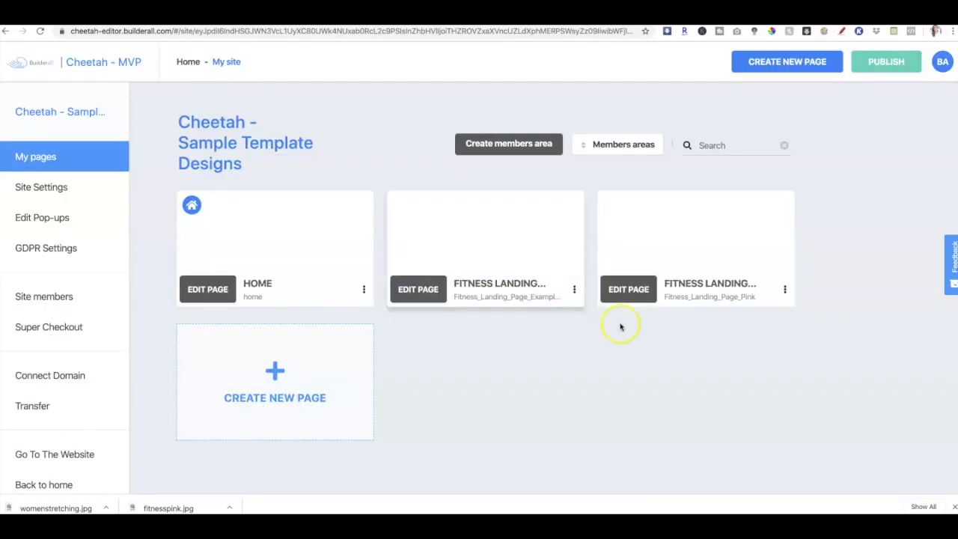
pyautogui.click(785, 289)
pyautogui.click(805, 338)
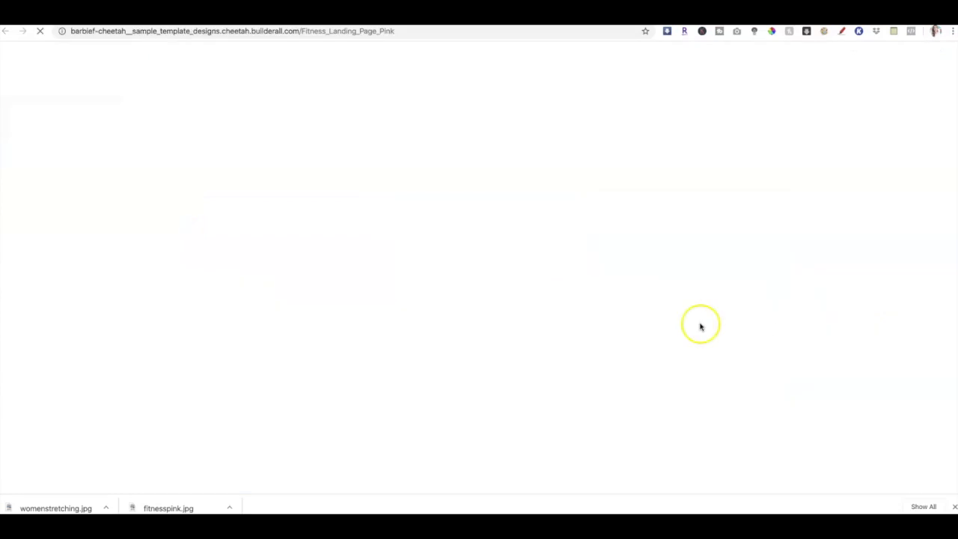
pyautogui.scroll(-3, 823, 283)
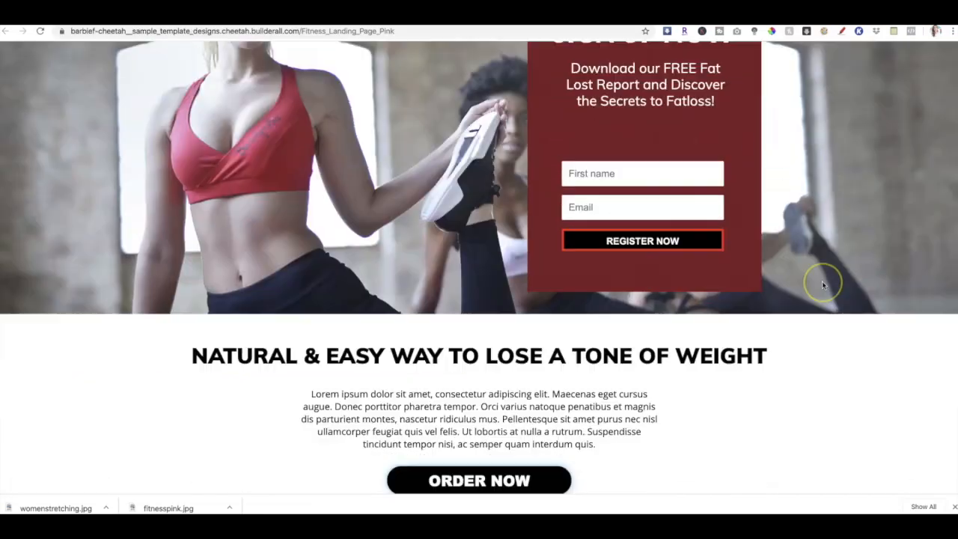
pyautogui.scroll(-3, 823, 284)
pyautogui.scroll(5, 823, 284)
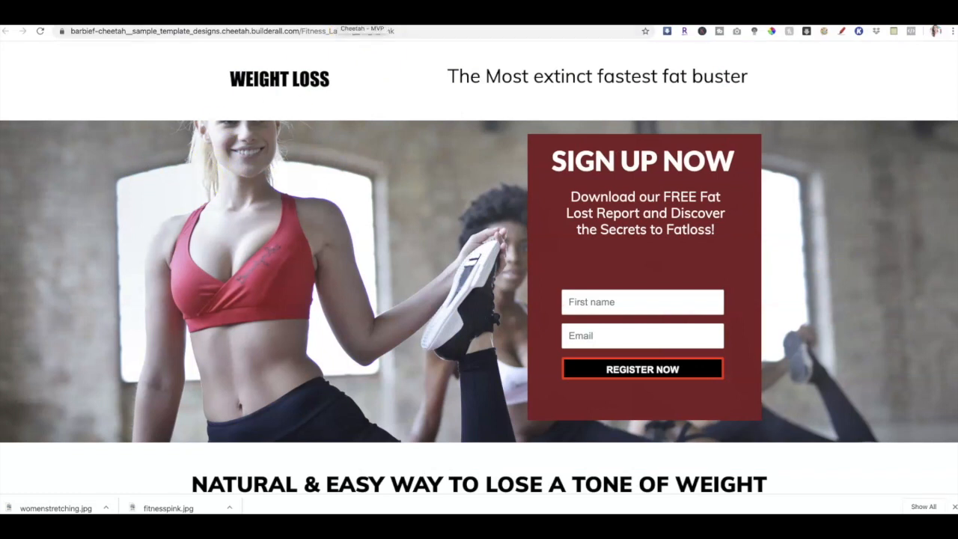
# - Go back to the site's page list, reopen Fitness Landing Page Pink in the editor and skip the tour
pyautogui.click(362, 16)
pyautogui.click(630, 287)
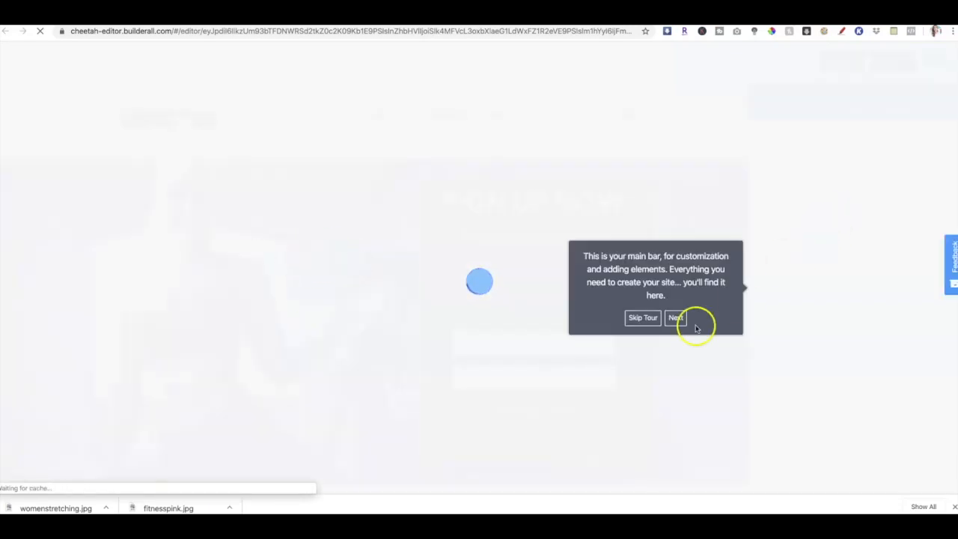
pyautogui.click(645, 317)
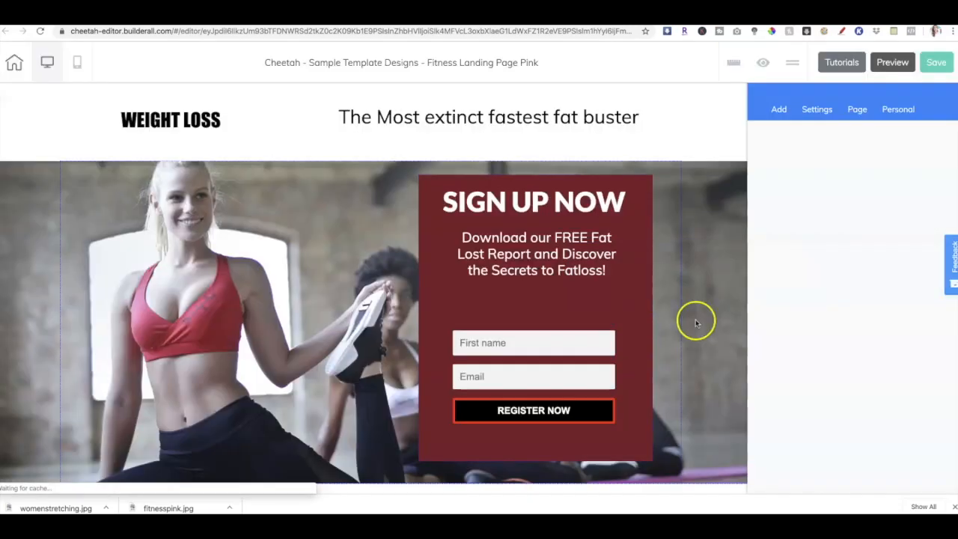
# - Increase the height of the sign-up photo panel, then save the page and publish it again
pyautogui.click(726, 285)
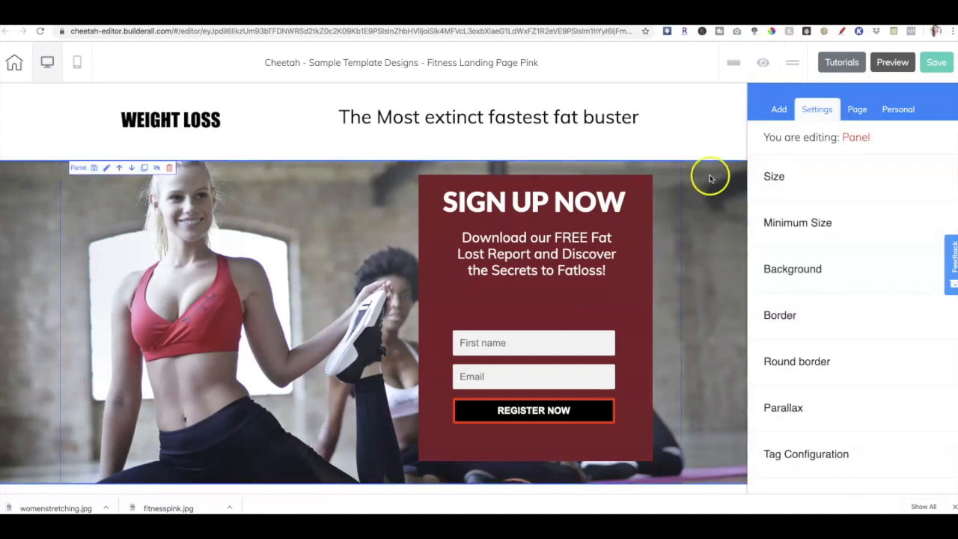
pyautogui.click(771, 179)
pyautogui.moveTo(804, 229); pyautogui.dragTo(814, 230)
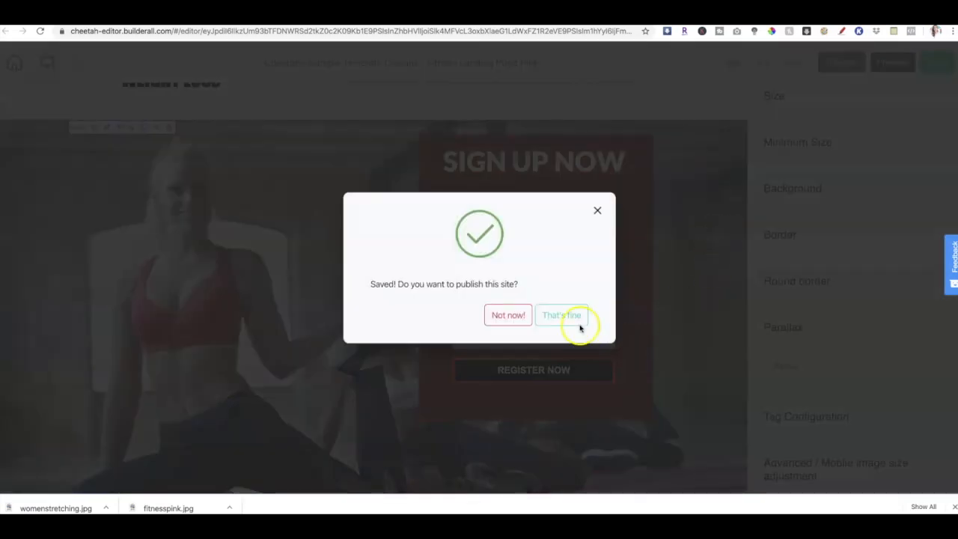
pyautogui.click(563, 315)
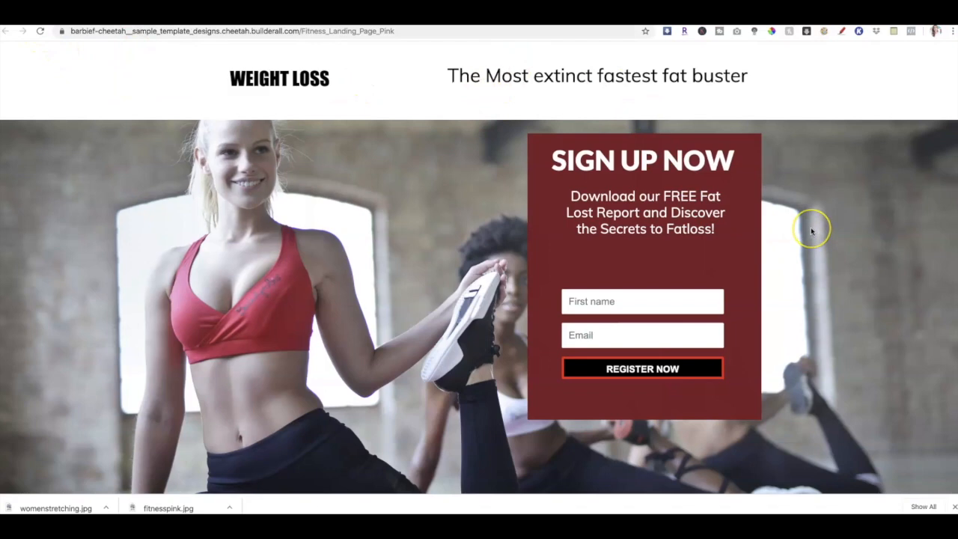
# - Review the republished landing page from the header down to the footer
pyautogui.scroll(-7, 811, 231)
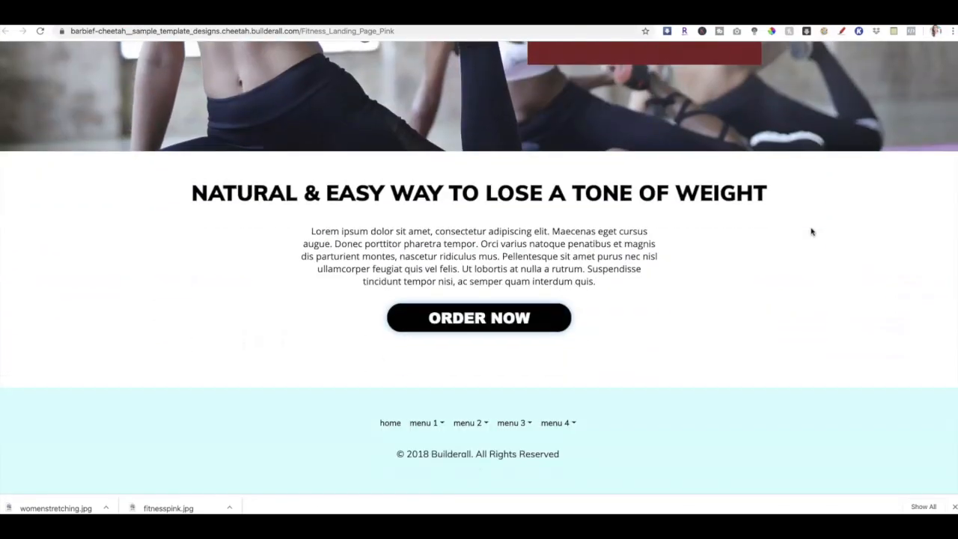
pyautogui.scroll(5, 812, 231)
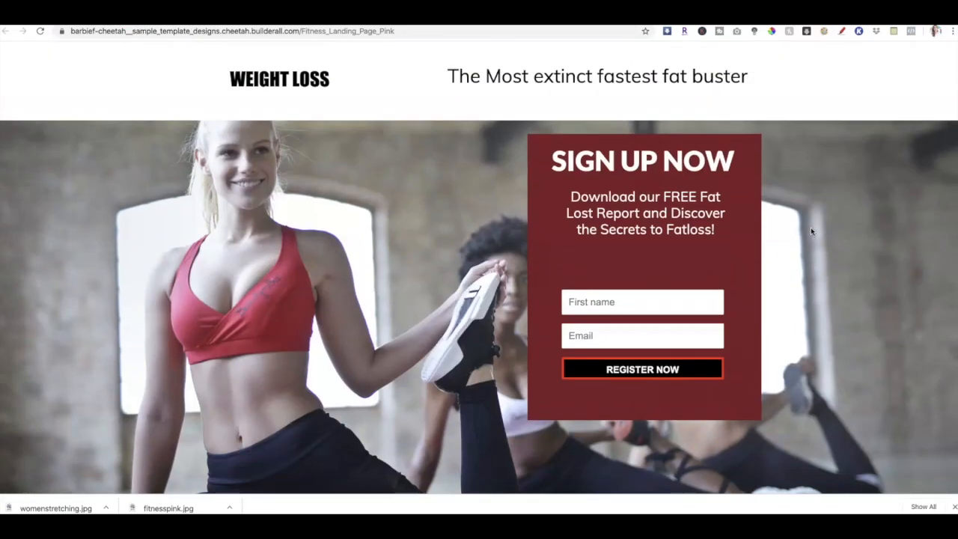
pyautogui.scroll(-1, 812, 231)
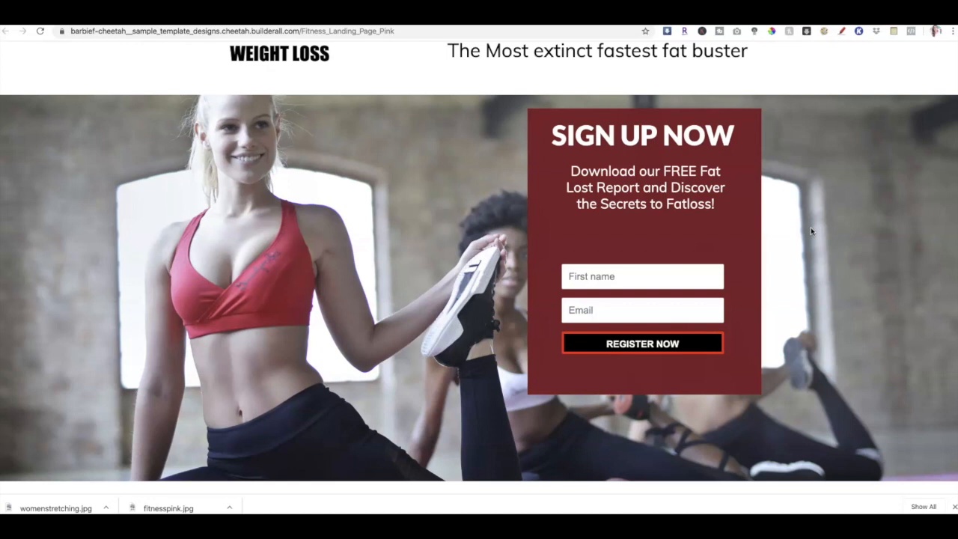
pyautogui.scroll(1, 811, 227)
pyautogui.scroll(-3, 829, 249)
pyautogui.scroll(3, 828, 249)
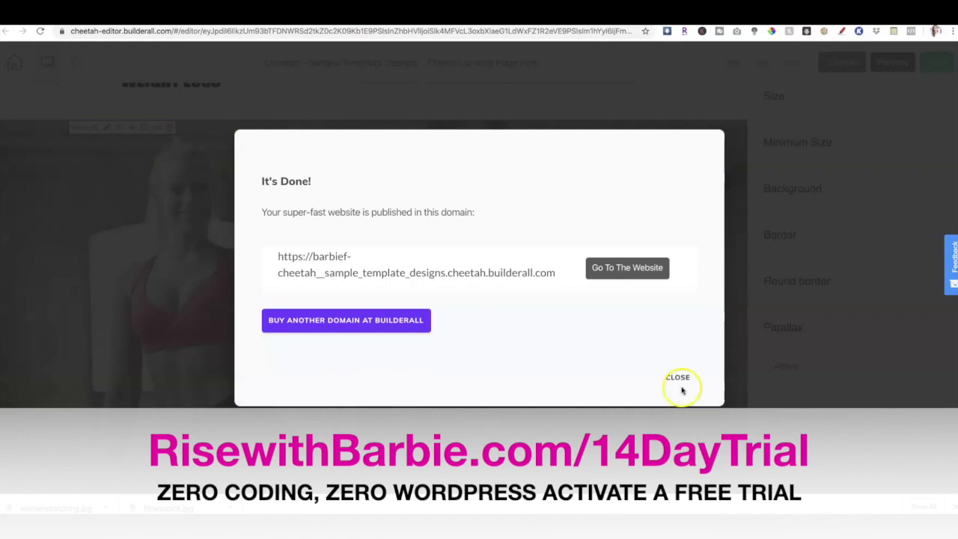
# - Close the publishing confirmation, inspect the page's mobile layout down to the footer and return to the desktop view
pyautogui.click(677, 380)
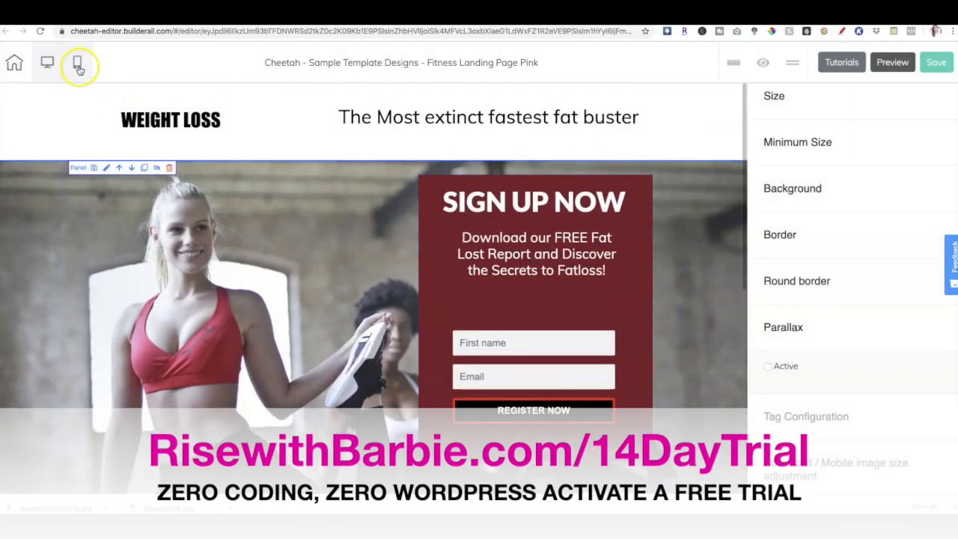
pyautogui.click(78, 63)
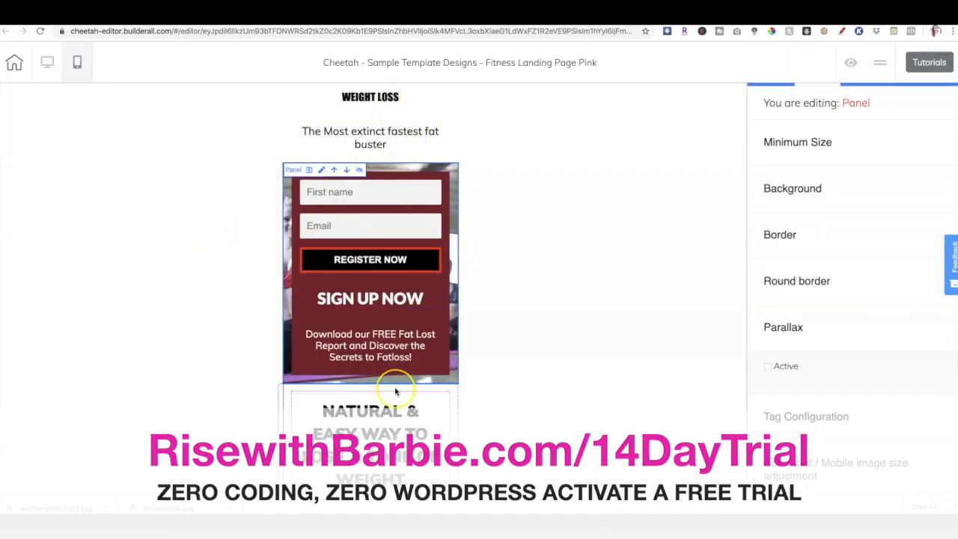
pyautogui.scroll(-5, 396, 390)
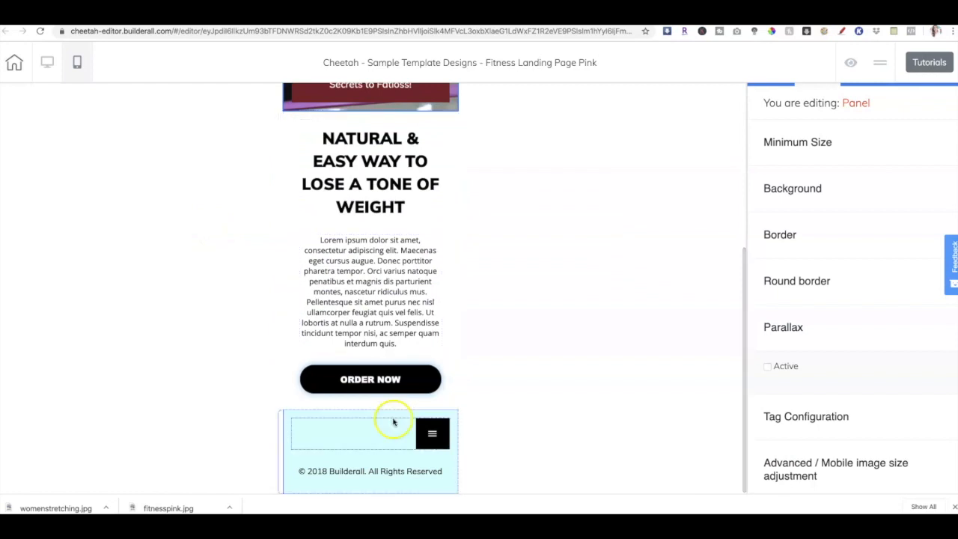
pyautogui.scroll(5, 392, 266)
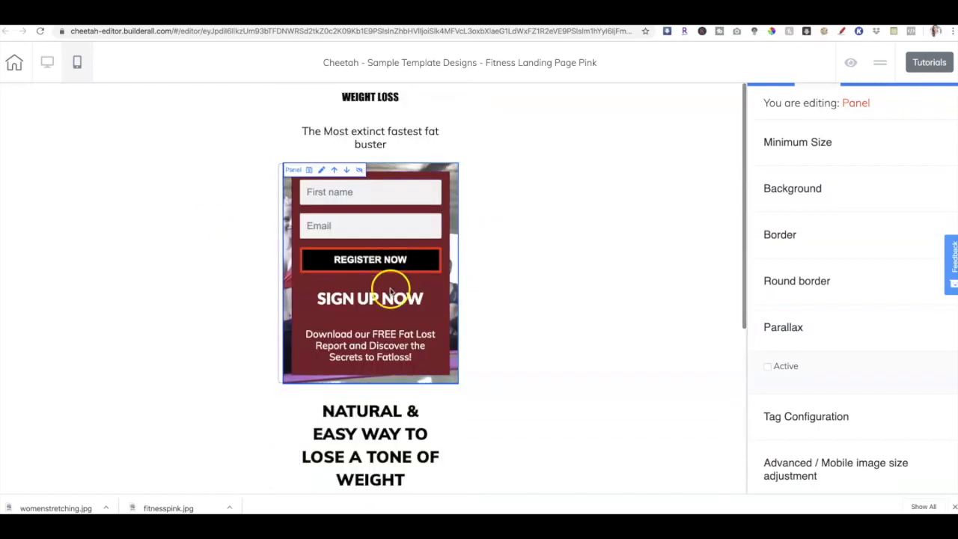
pyautogui.click(47, 63)
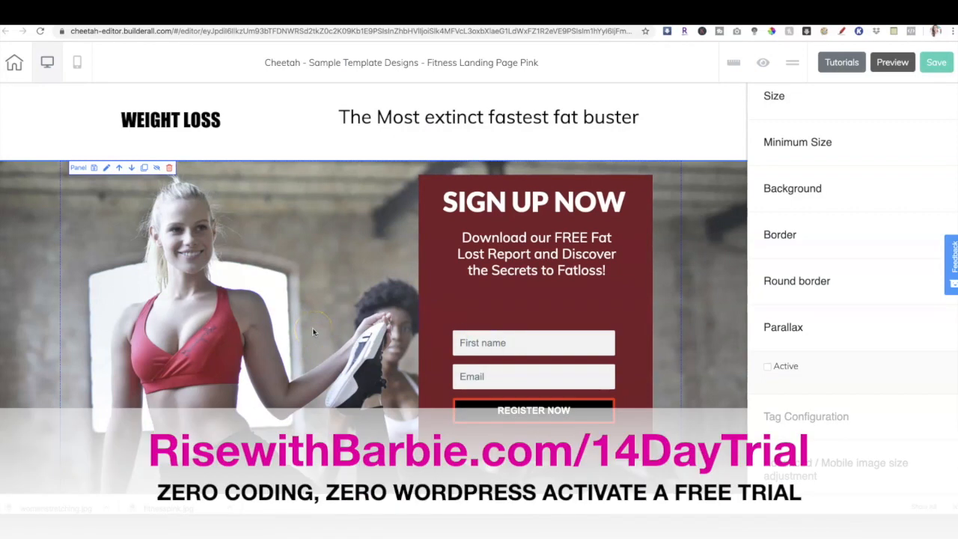
pyautogui.click(275, 280)
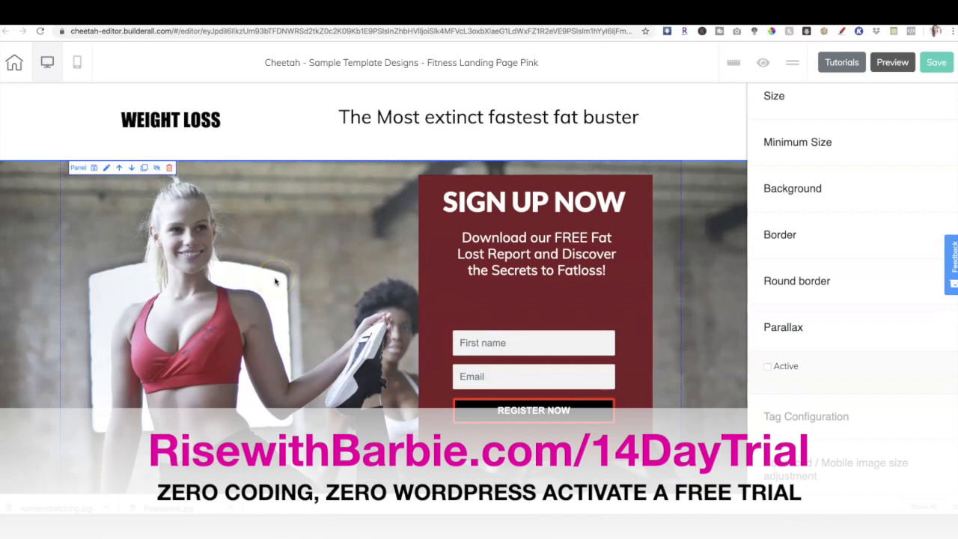